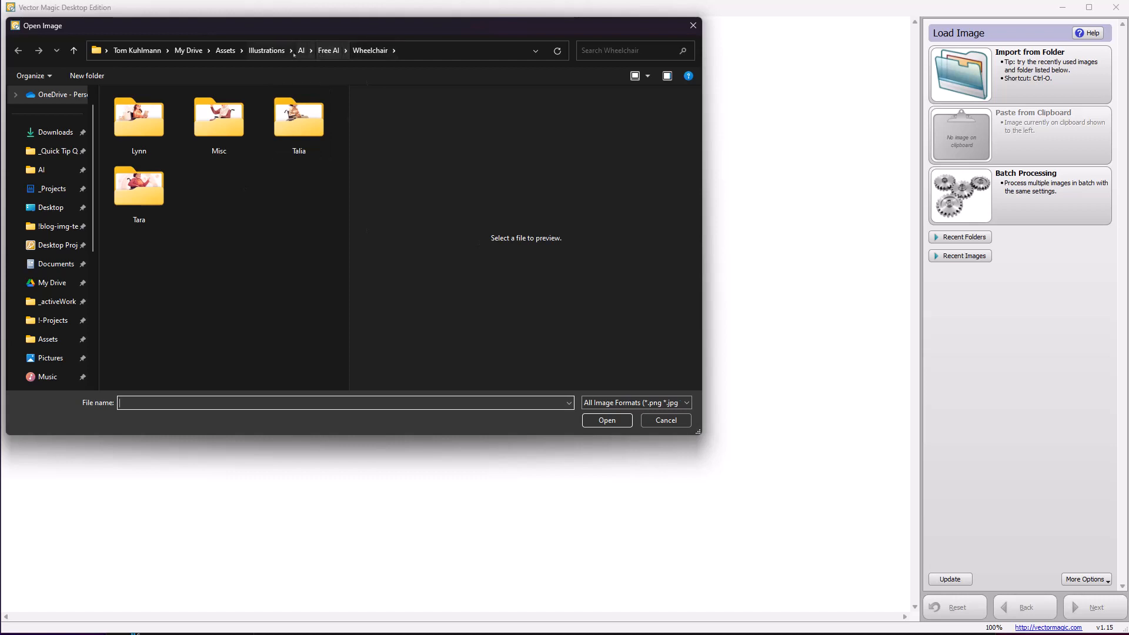
Import the image Eric (1) from the Business-Eric folder inside AI > Giveaways
{"action": "left_click", "coordinate": [328, 50]}
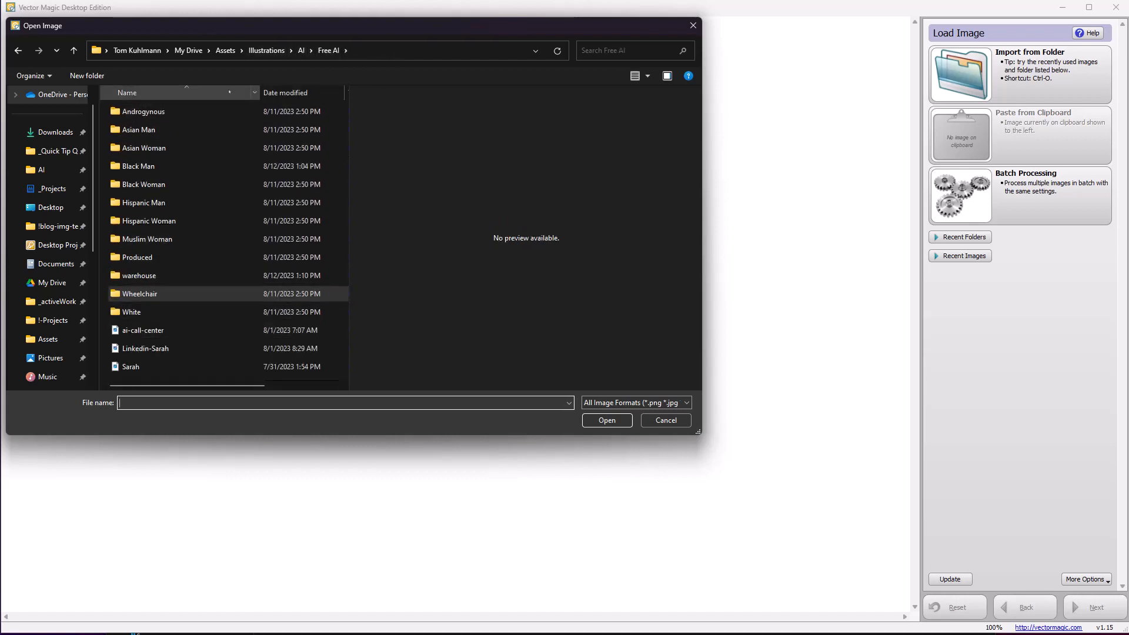
{"action": "left_click", "coordinate": [301, 50]}
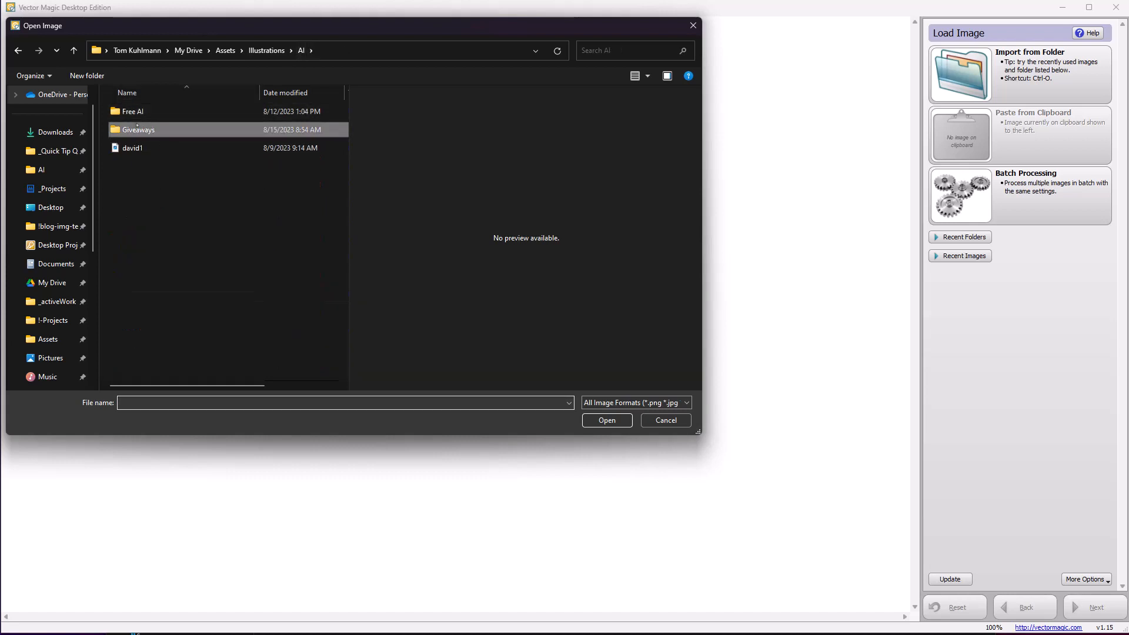
{"action": "double_click", "coordinate": [135, 129]}
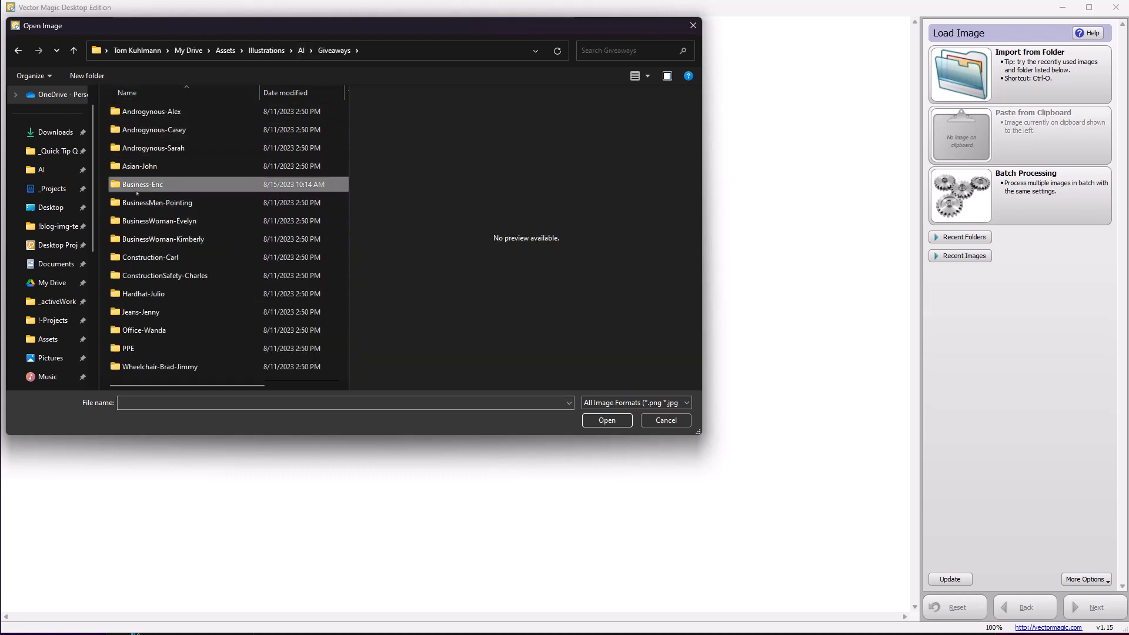
{"action": "double_click", "coordinate": [142, 185]}
{"action": "left_click", "coordinate": [214, 122]}
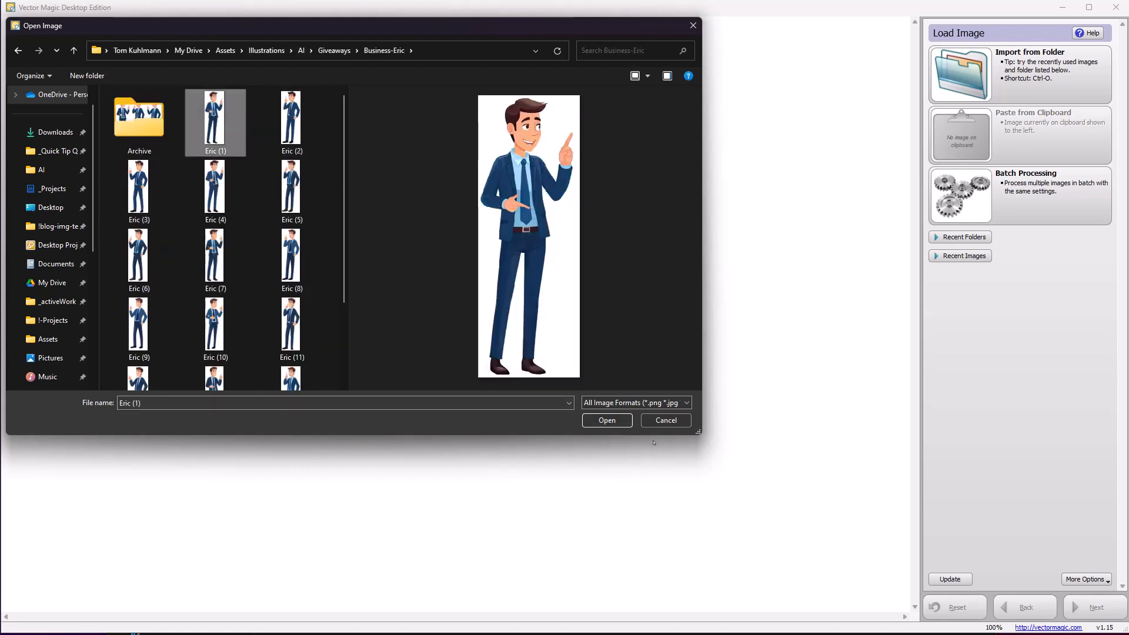
{"action": "left_click", "coordinate": [606, 420]}
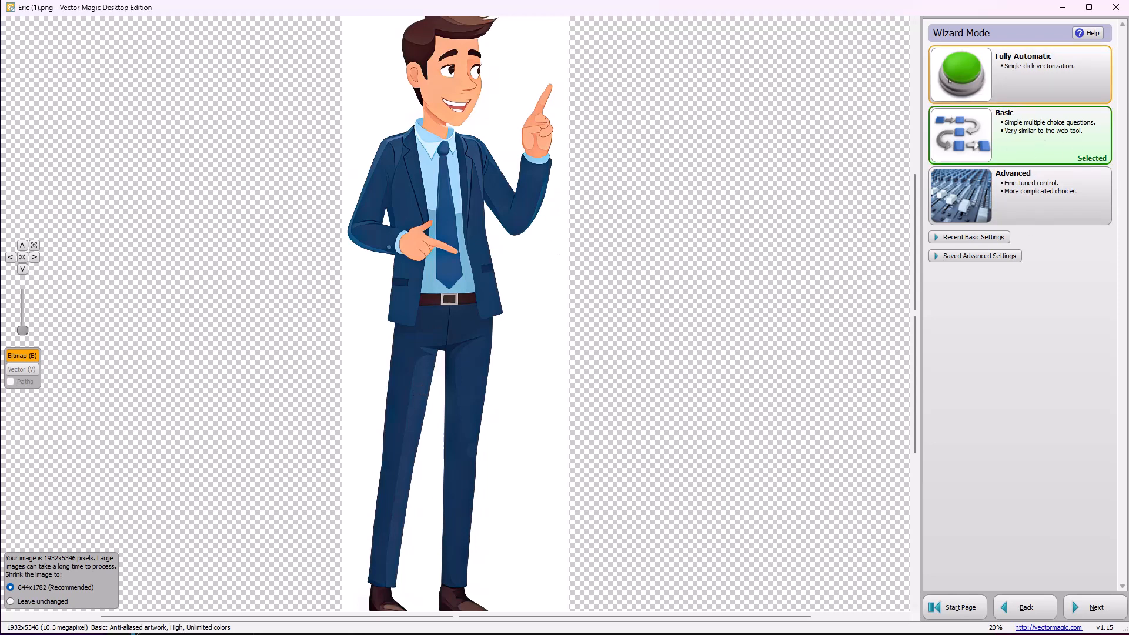
Vectorize the image in fully automatic mode and inspect the result around the mouth and collar up close
{"action": "left_click", "coordinate": [1023, 67]}
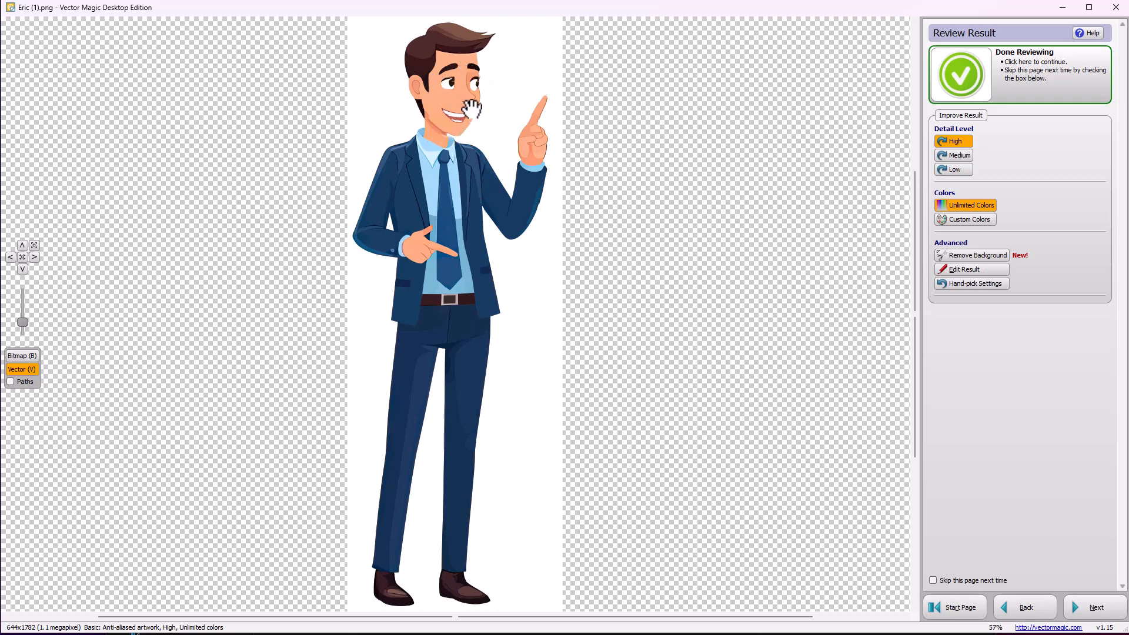
{"action": "scroll", "coordinate": [472, 108], "scroll_direction": "up", "scroll_amount": 1}
{"action": "scroll", "coordinate": [472, 107], "scroll_direction": "up", "scroll_amount": 5}
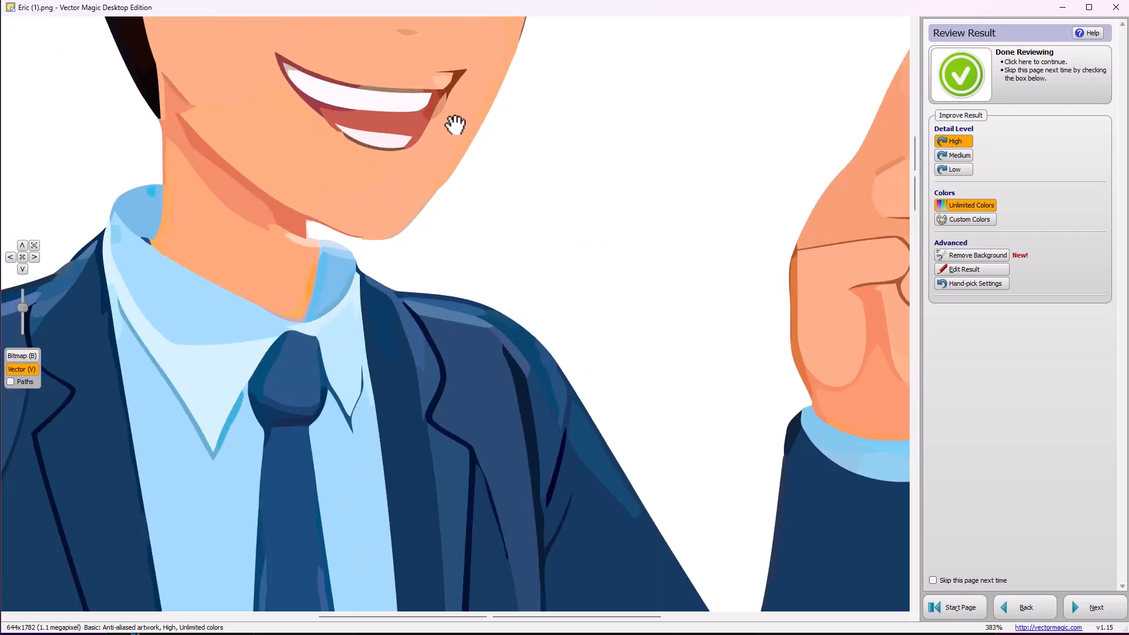
{"action": "scroll", "coordinate": [454, 119], "scroll_direction": "down", "scroll_amount": 3}
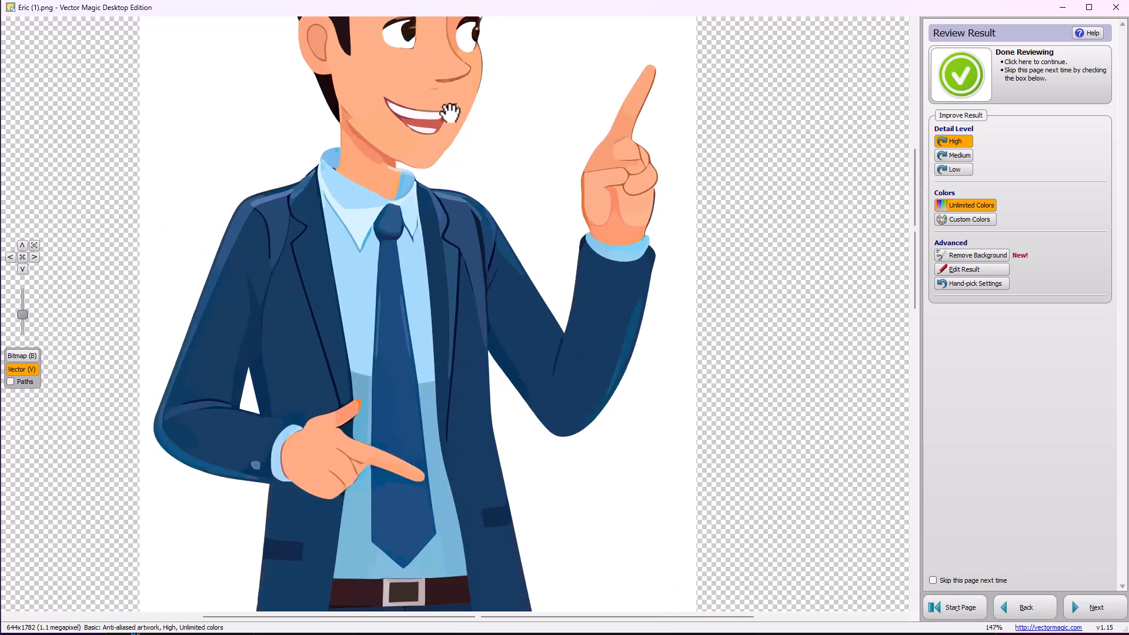
{"action": "scroll", "coordinate": [454, 117], "scroll_direction": "up", "scroll_amount": 3}
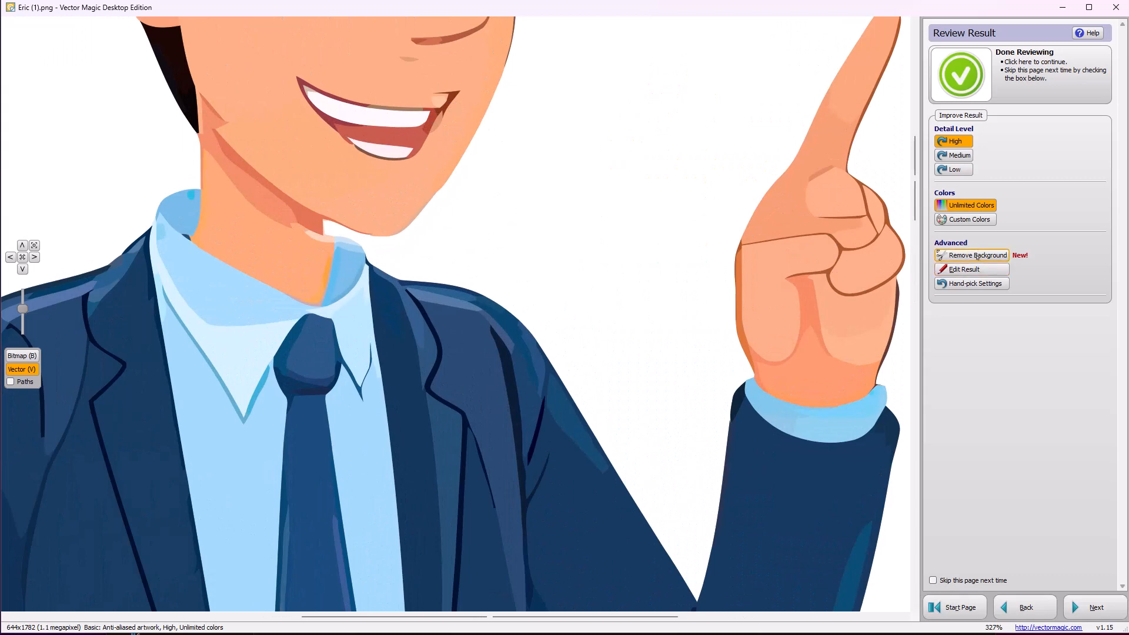
Edit the segmentation by filling the stray segments beside the mouth corner with the skin tone sampled from the face, and update the vector result
{"action": "left_click", "coordinate": [971, 275]}
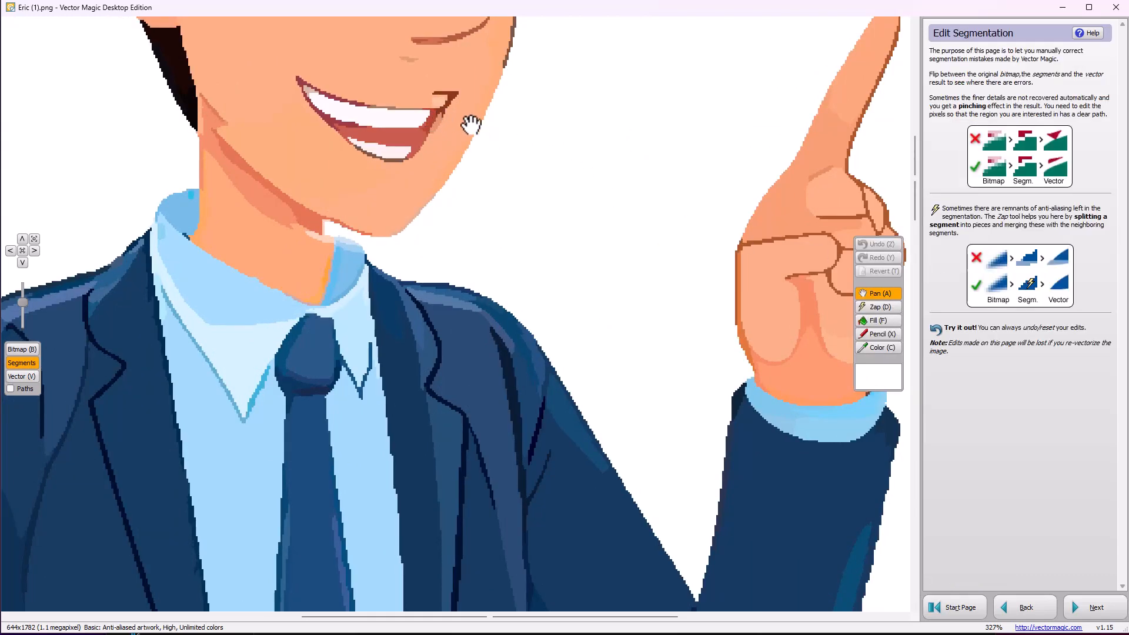
{"action": "left_click", "coordinate": [878, 348]}
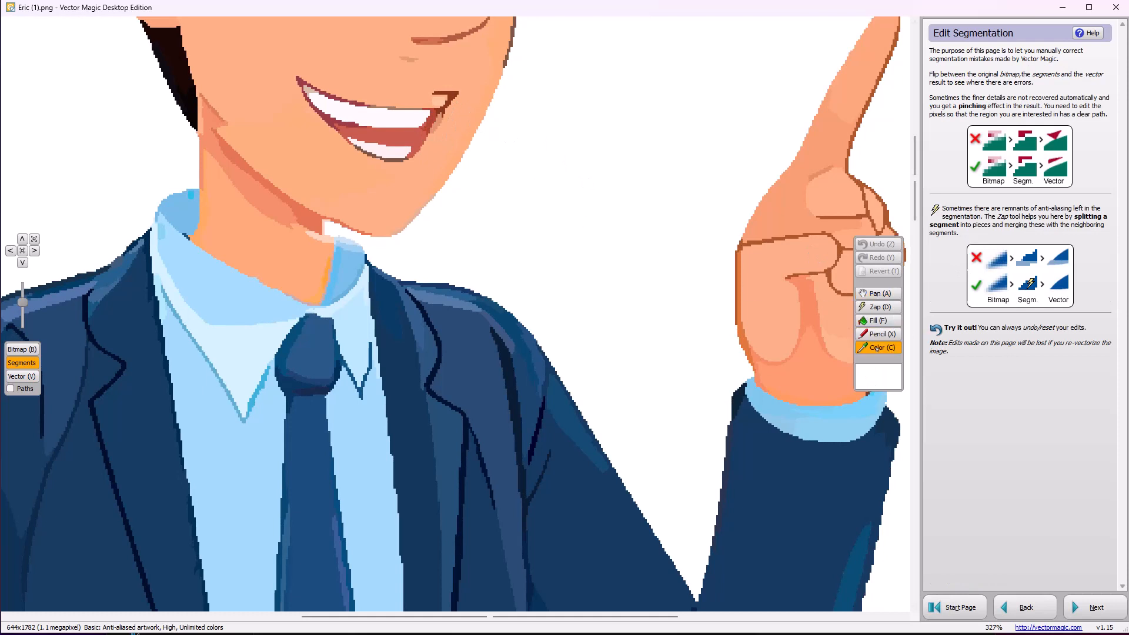
{"action": "left_click", "coordinate": [470, 121]}
{"action": "left_click", "coordinate": [879, 320]}
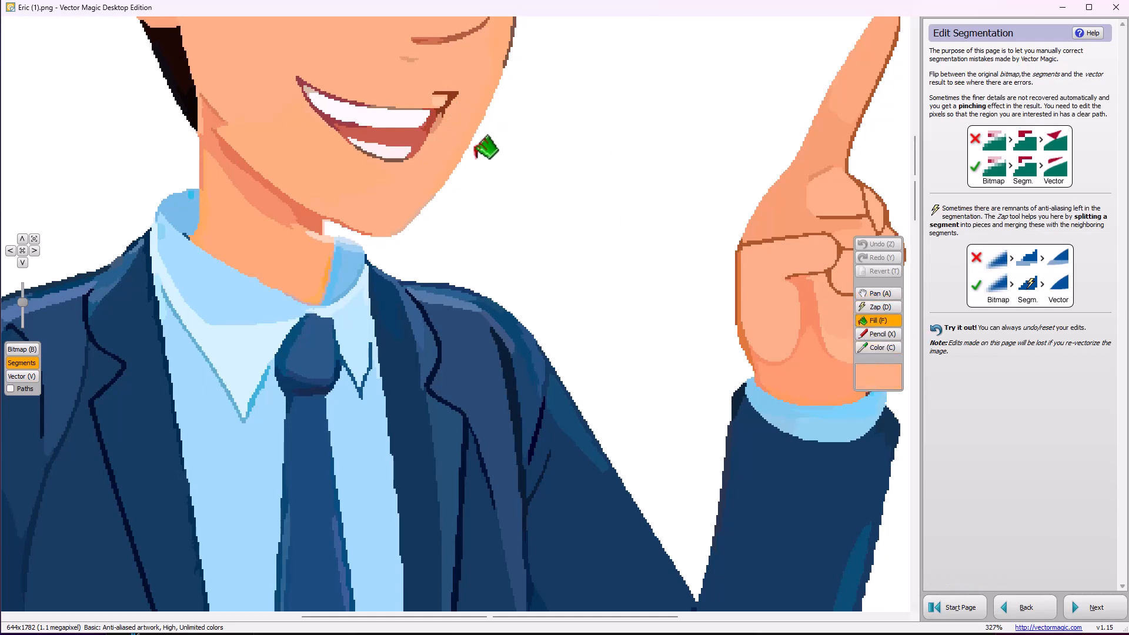
{"action": "left_click", "coordinate": [448, 114]}
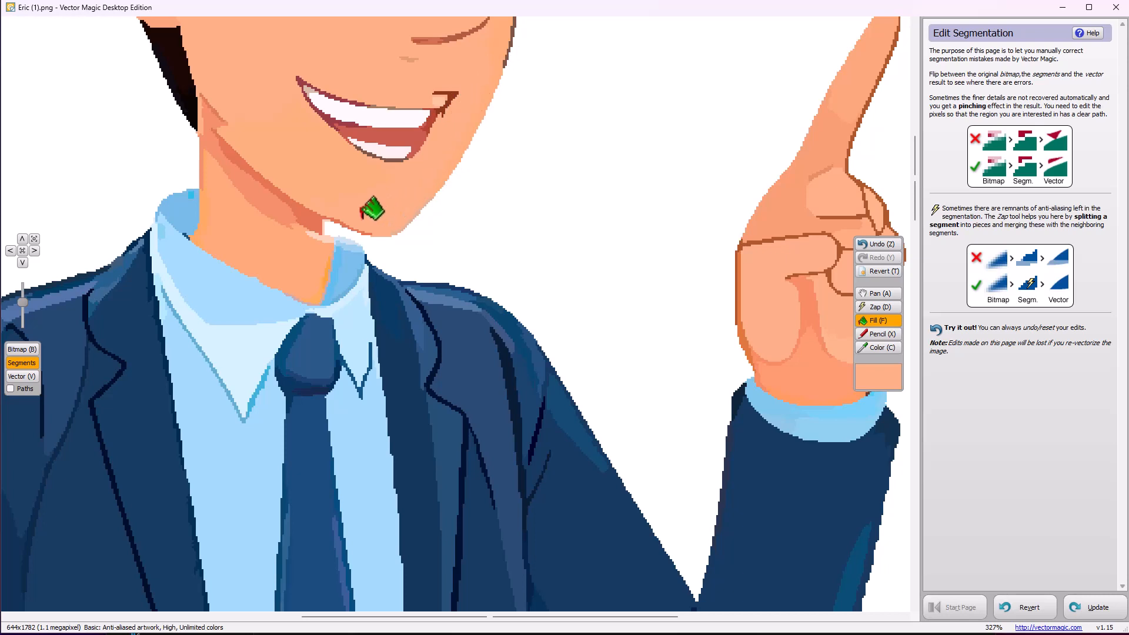
{"action": "left_click", "coordinate": [1098, 607]}
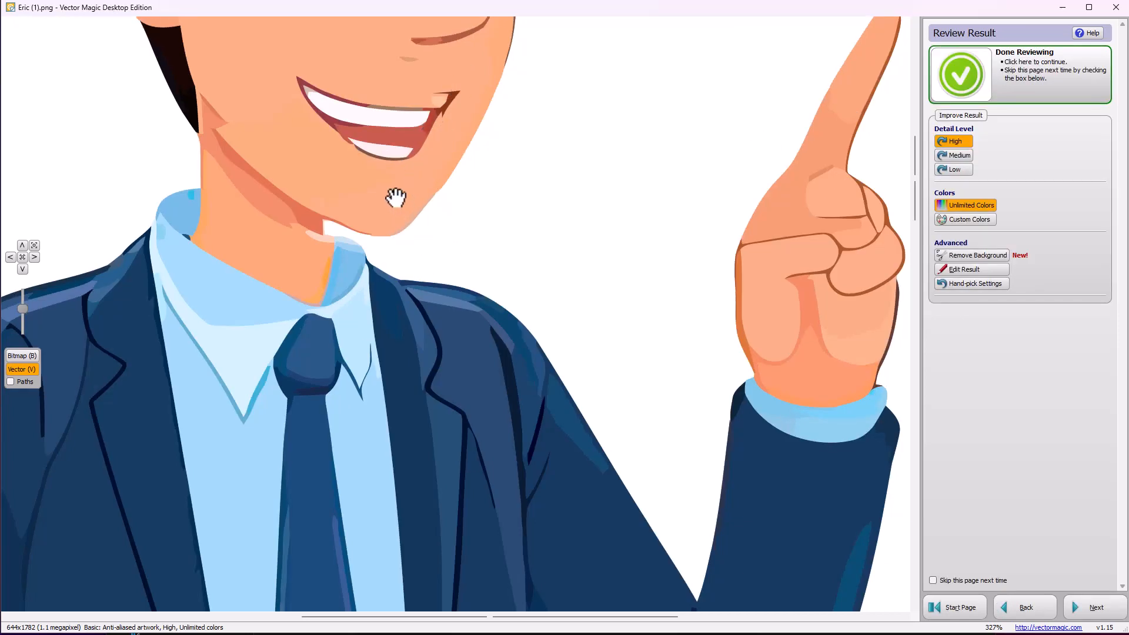
Re-vectorize the whole figure with custom colors, using the suggested 11-color palette
{"action": "scroll", "coordinate": [382, 199], "scroll_direction": "down", "scroll_amount": 5}
{"action": "scroll", "coordinate": [380, 203], "scroll_direction": "down", "scroll_amount": 1}
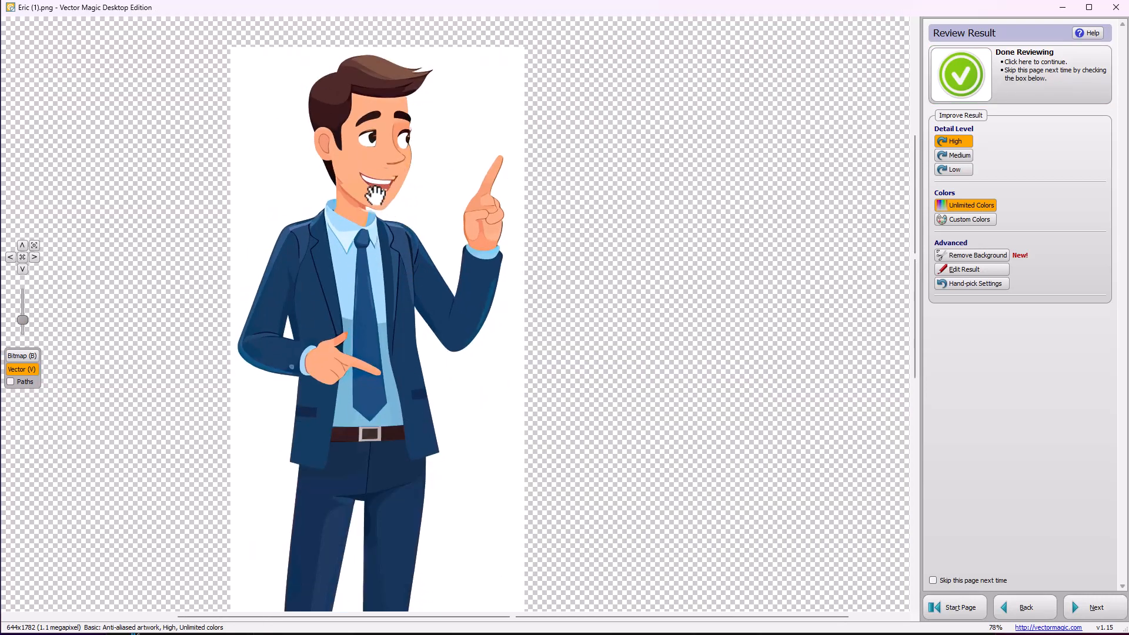
{"action": "left_click", "coordinate": [968, 220]}
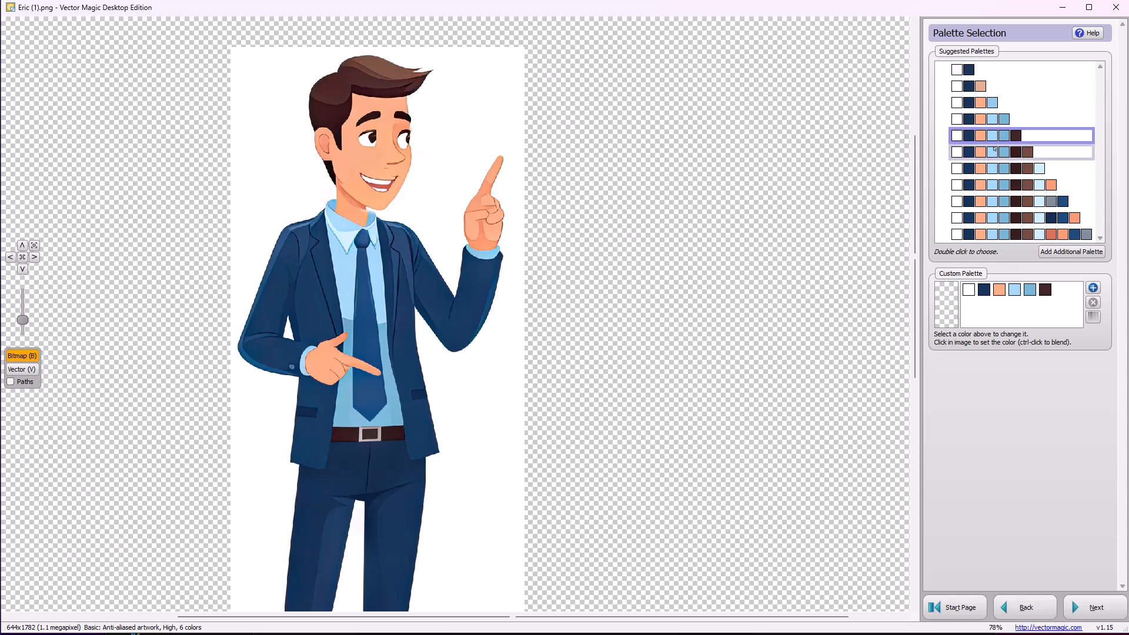
{"action": "double_click", "coordinate": [984, 215]}
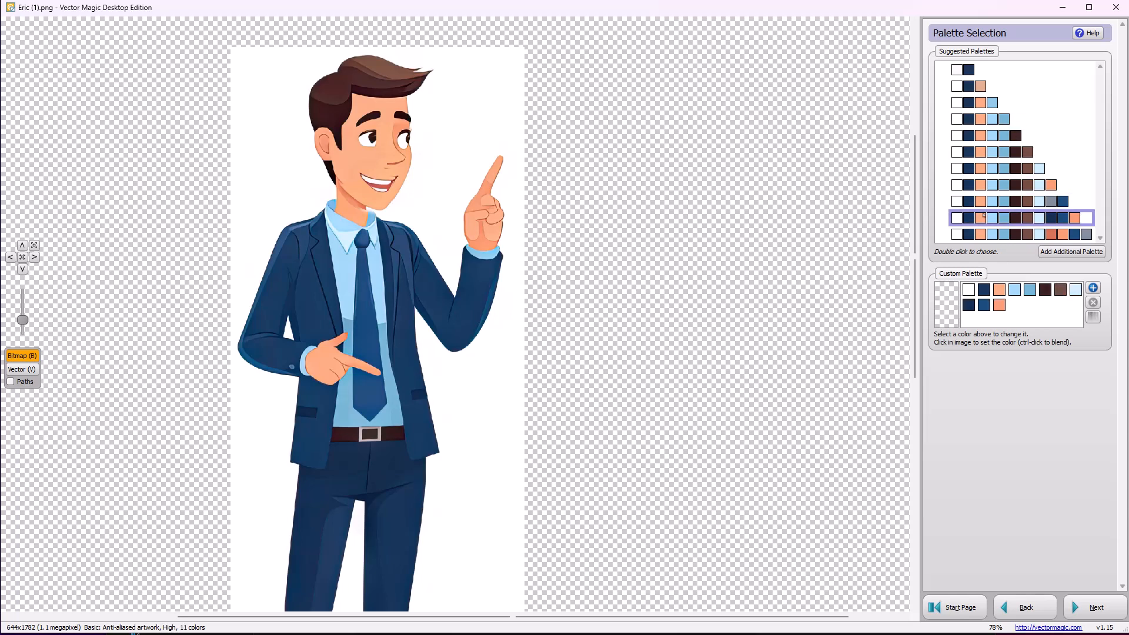
{"action": "left_click", "coordinate": [1095, 607]}
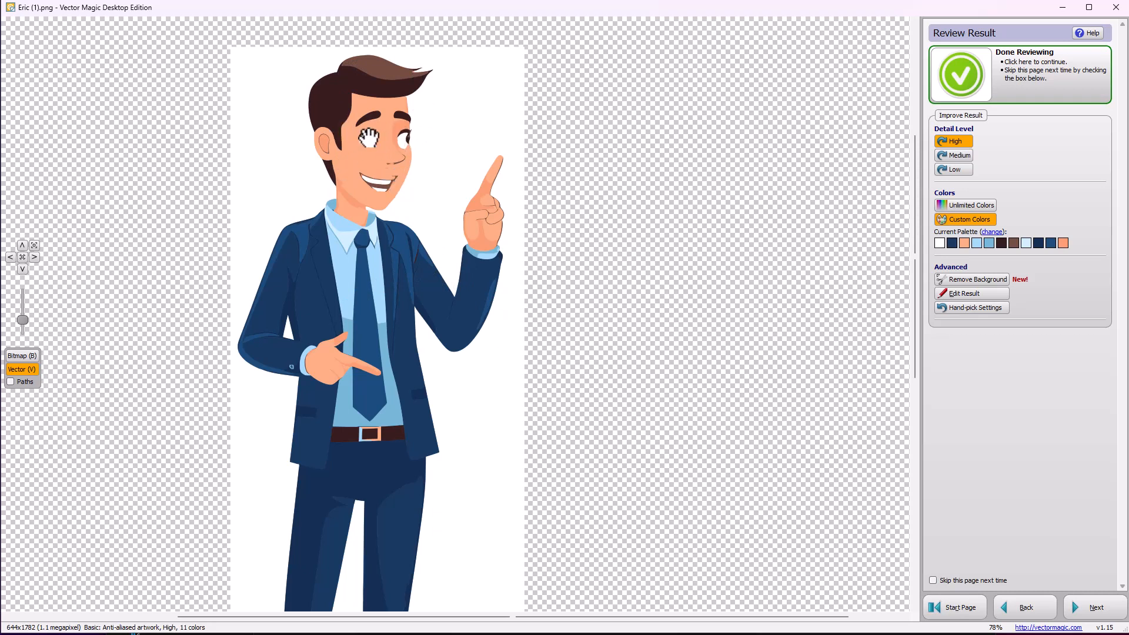
Check the face up close and re-vectorize the image with the suggested 7-color palette
{"action": "scroll", "coordinate": [353, 133], "scroll_direction": "up", "scroll_amount": 3}
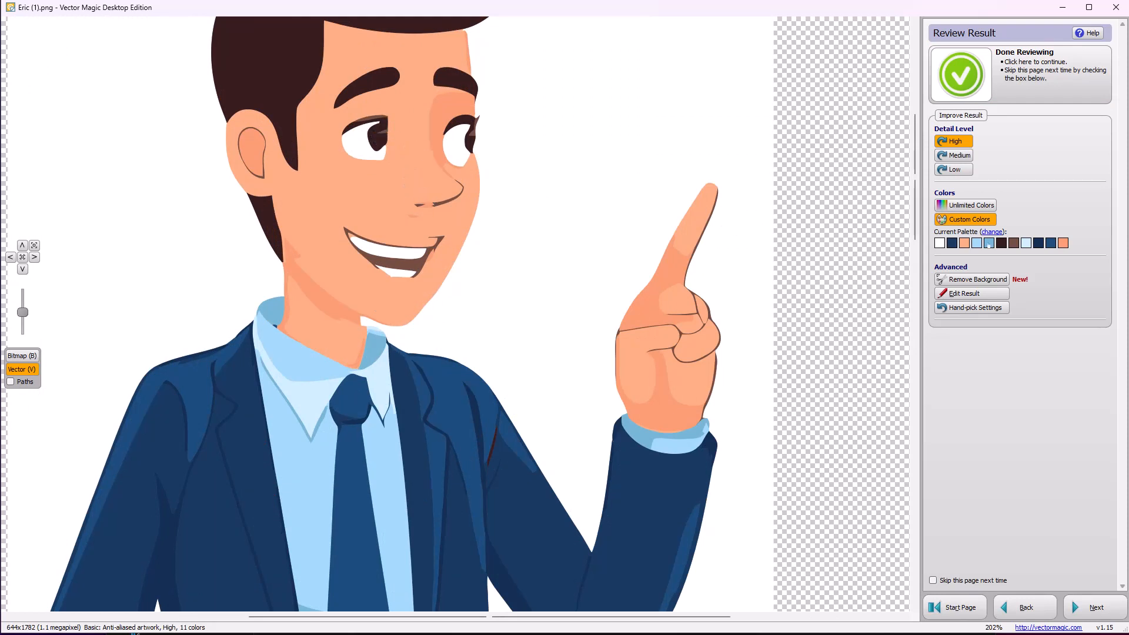
{"action": "left_click", "coordinate": [979, 220]}
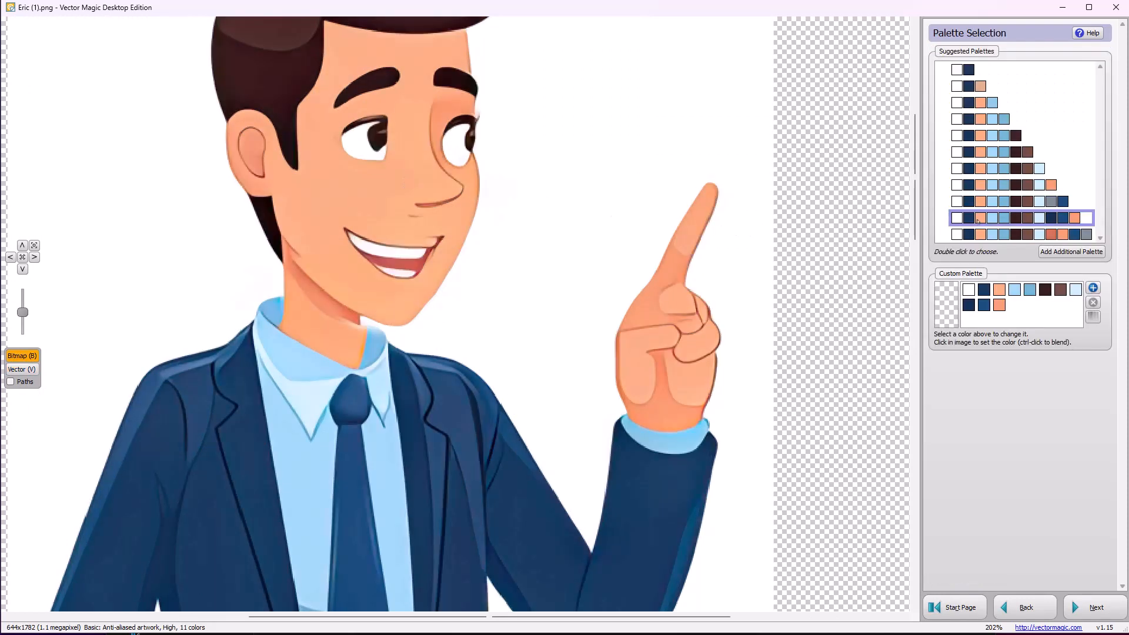
{"action": "double_click", "coordinate": [1023, 152]}
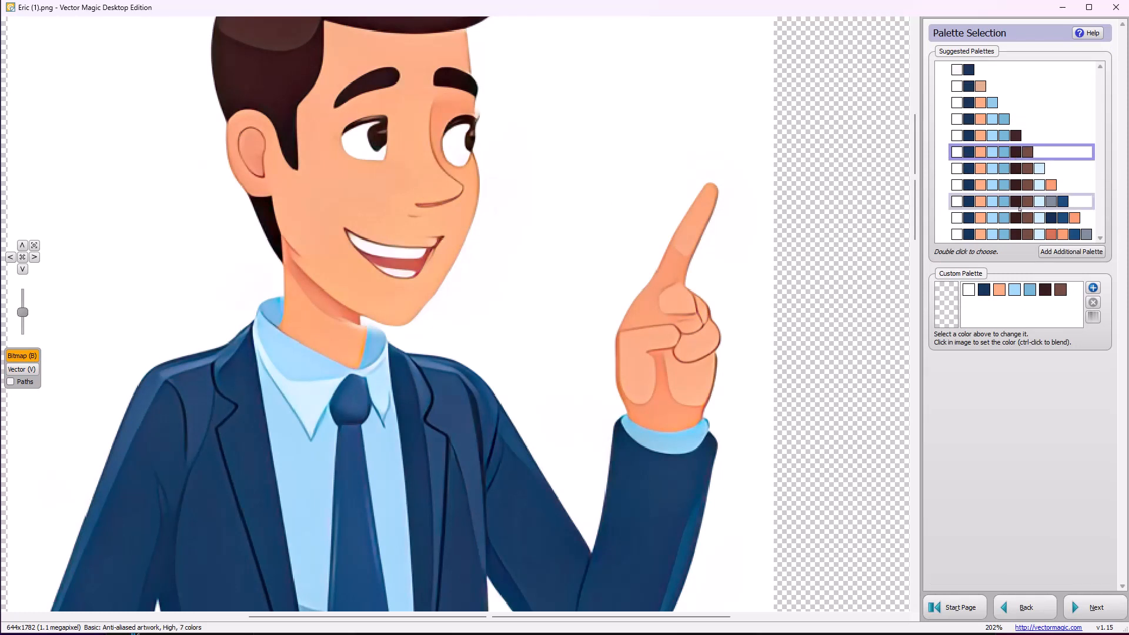
{"action": "left_click", "coordinate": [1096, 607]}
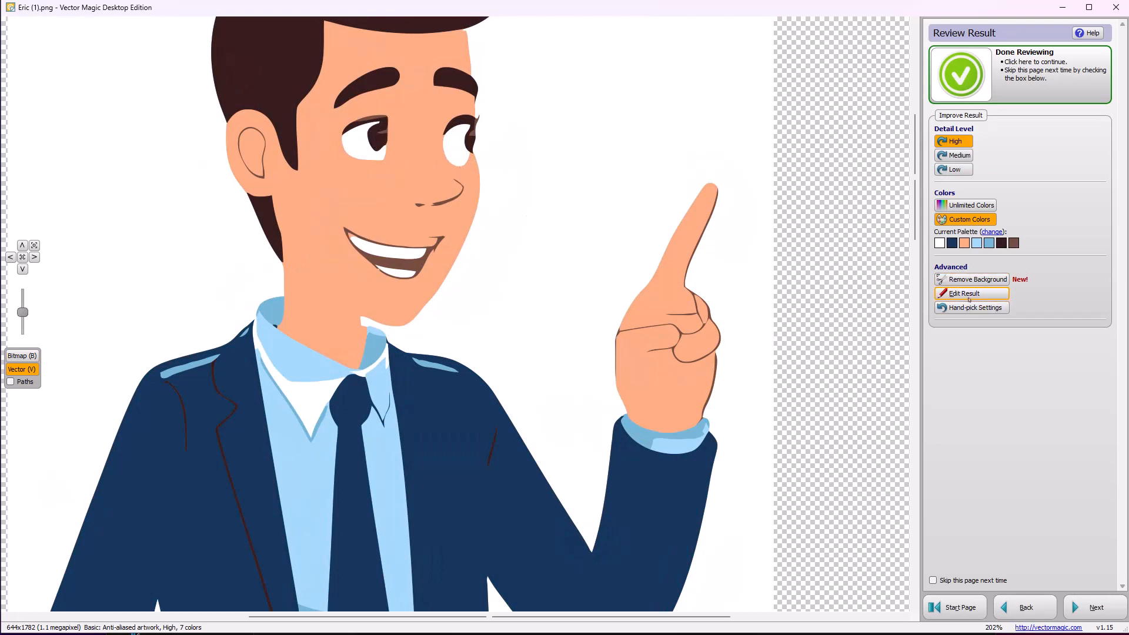
Start over by importing Eric (1) again and vectorizing it in fully automatic mode
{"action": "left_click", "coordinate": [968, 299]}
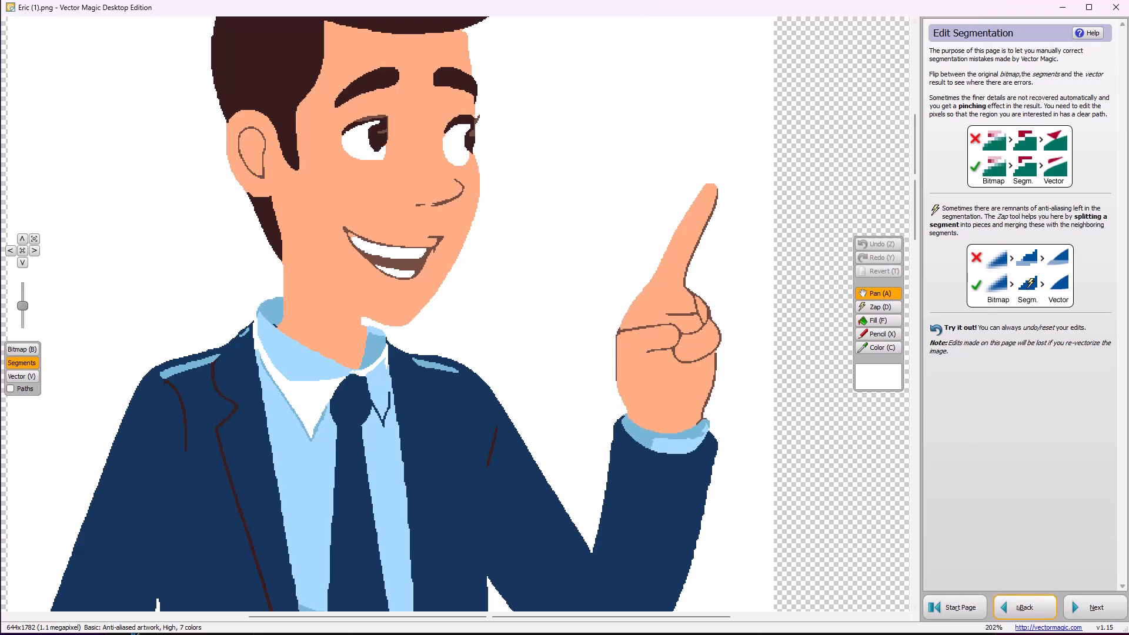
{"action": "left_click", "coordinate": [963, 608]}
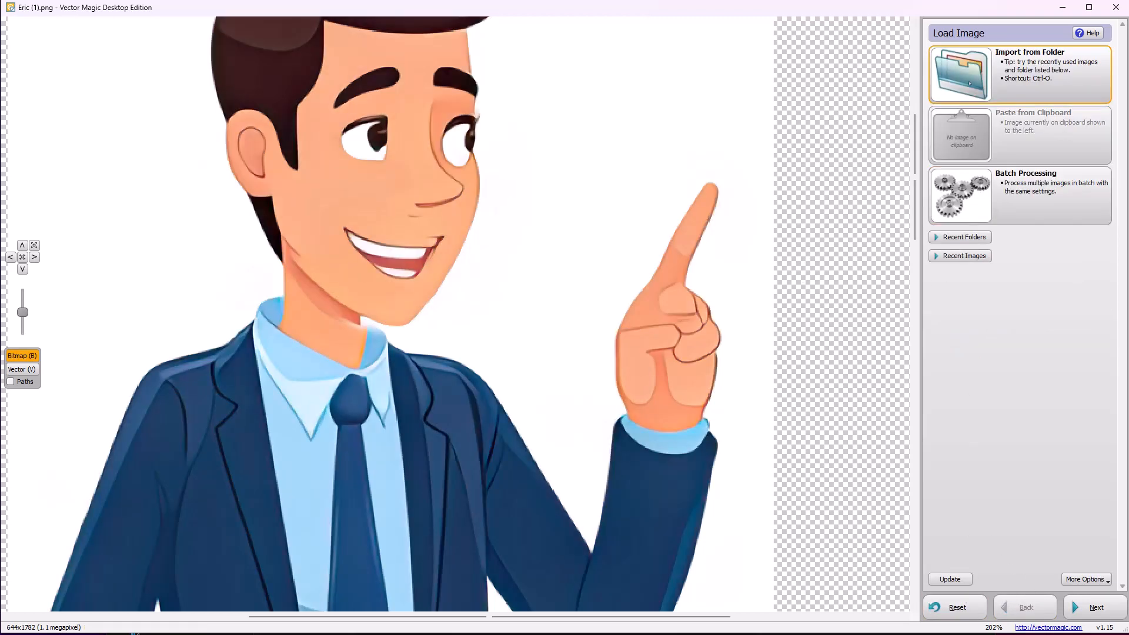
{"action": "left_click", "coordinate": [1034, 73]}
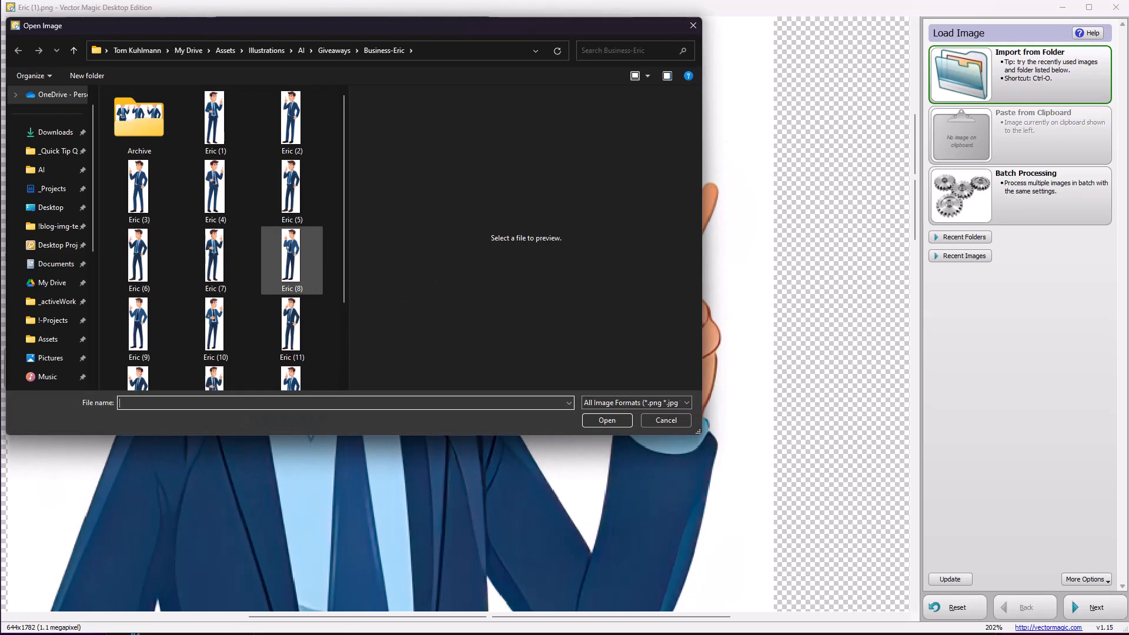
{"action": "left_click", "coordinate": [215, 120]}
{"action": "left_click", "coordinate": [607, 420]}
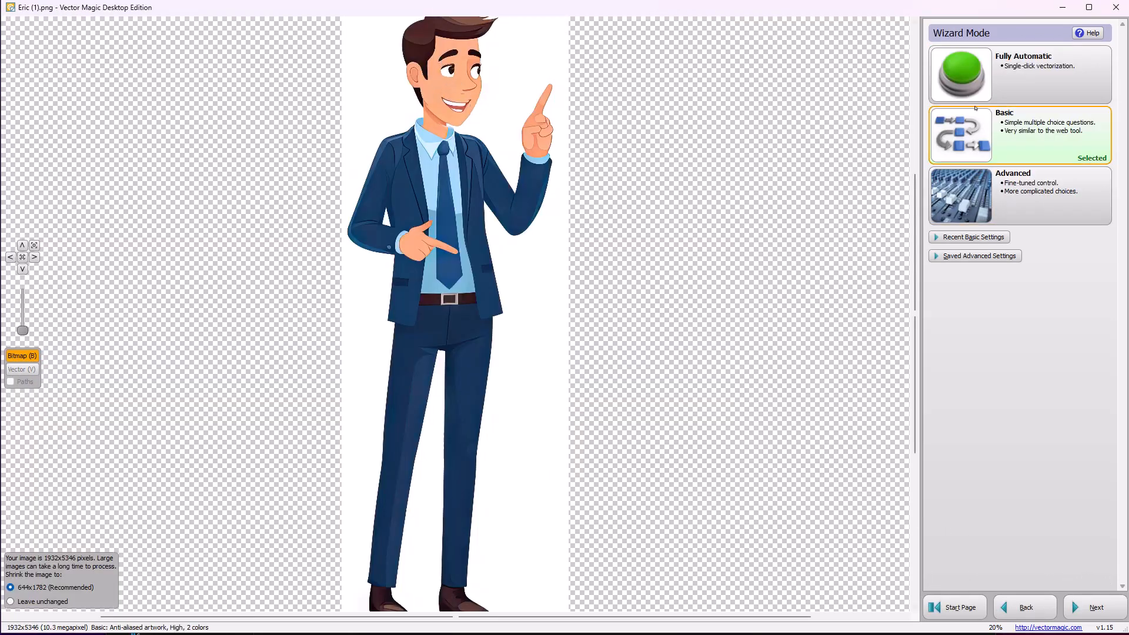
{"action": "left_click", "coordinate": [961, 74]}
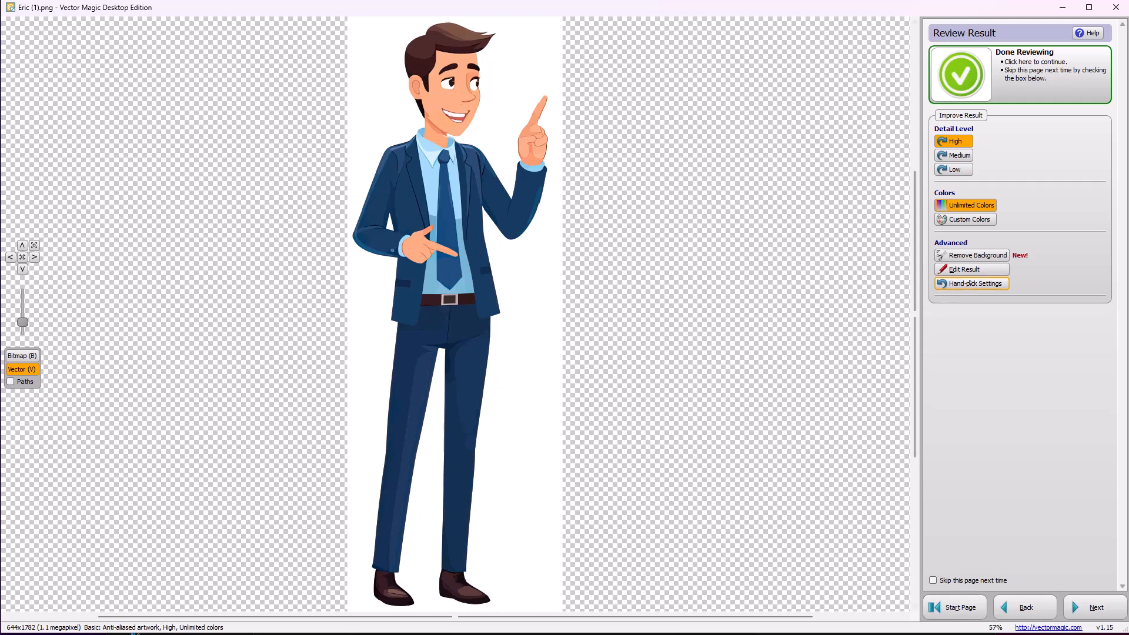
Edit the segmentation by drawing small white highlights on both pupils with the Pencil, and update the vector result
{"action": "left_click", "coordinate": [969, 271]}
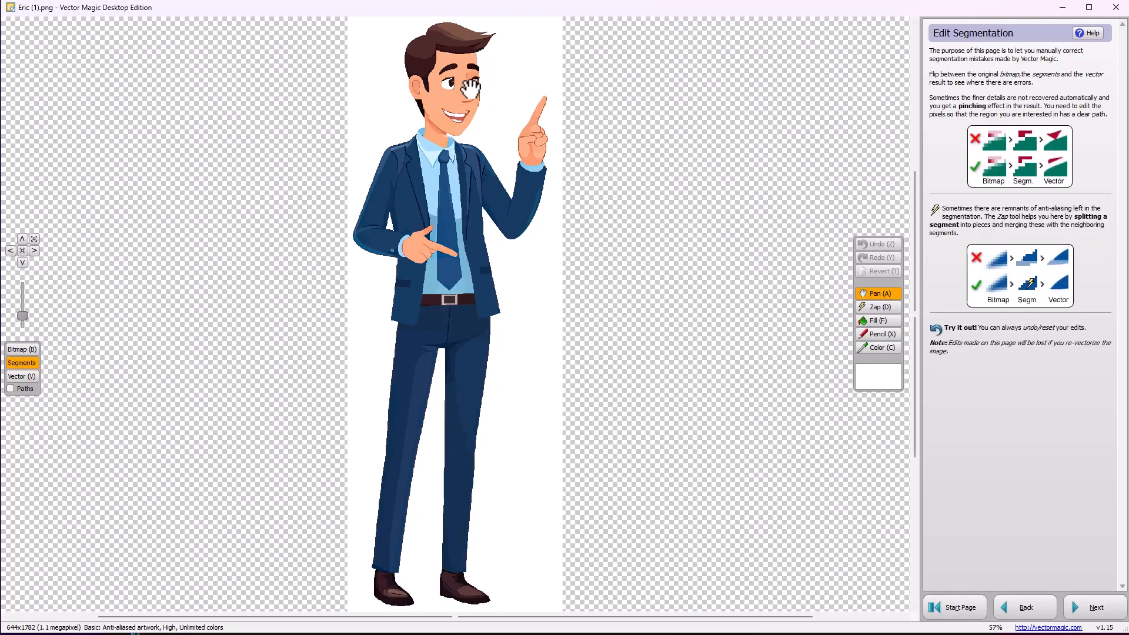
{"action": "scroll", "coordinate": [465, 64], "scroll_direction": "up", "scroll_amount": 5}
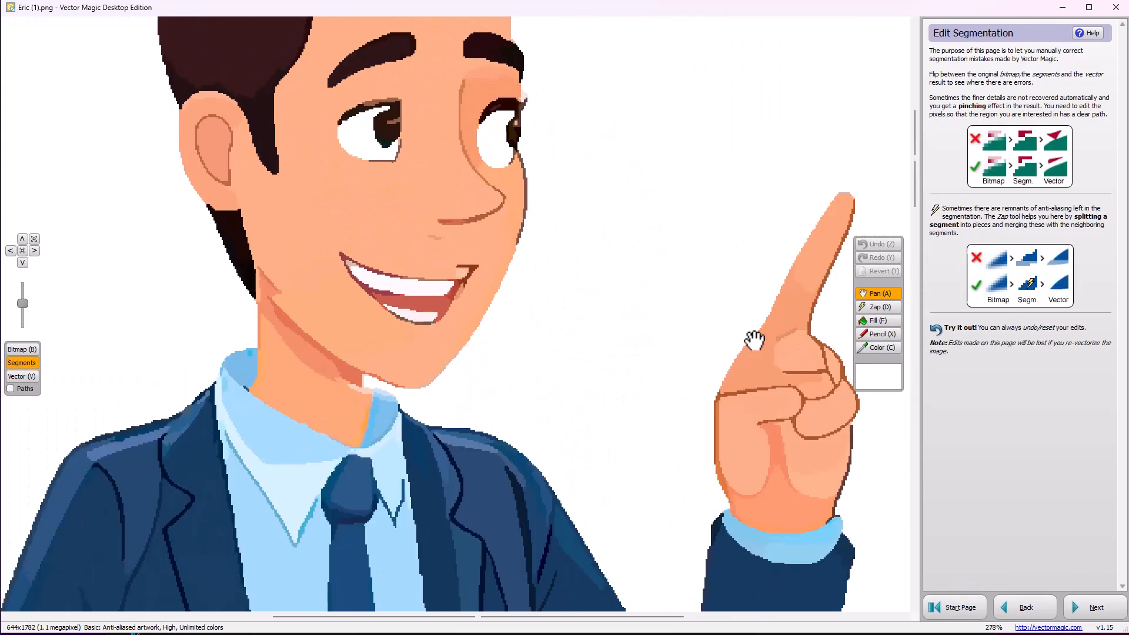
{"action": "left_click", "coordinate": [867, 348]}
{"action": "left_click", "coordinate": [739, 322]}
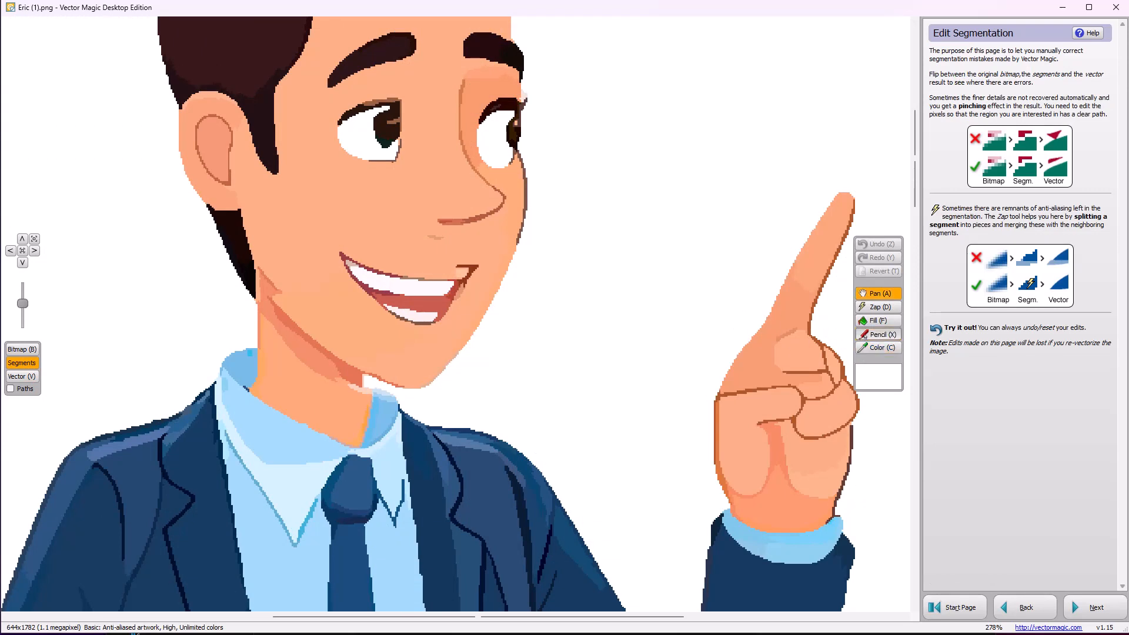
{"action": "left_click", "coordinate": [877, 334]}
{"action": "left_click_drag", "start_coordinate": [405, 120], "coordinate": [387, 123]}
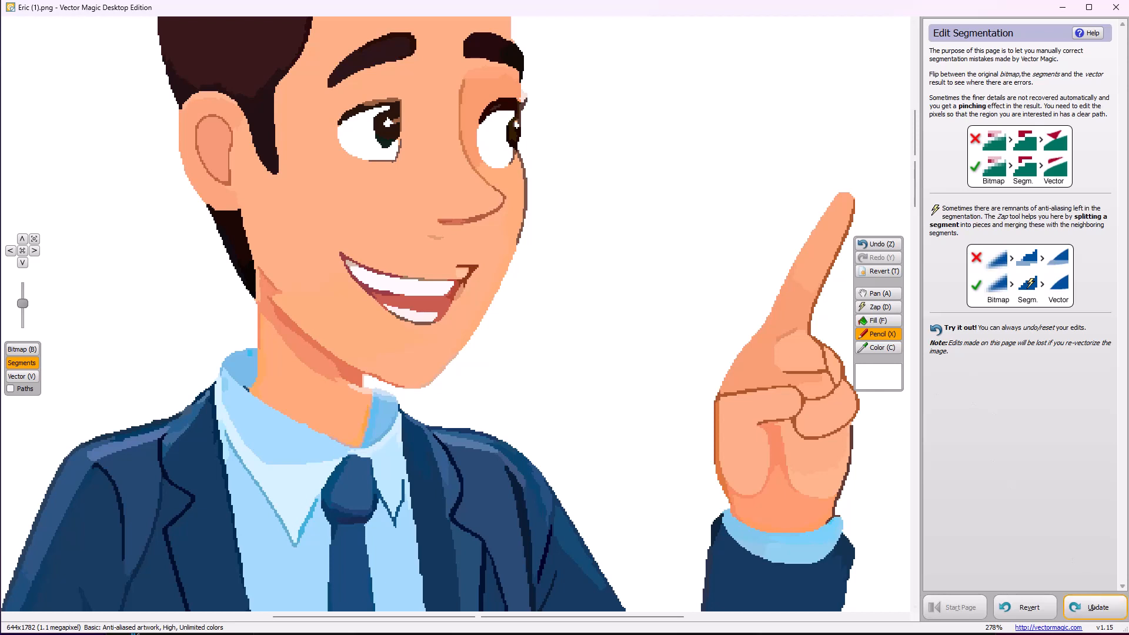
{"action": "left_click", "coordinate": [1094, 607]}
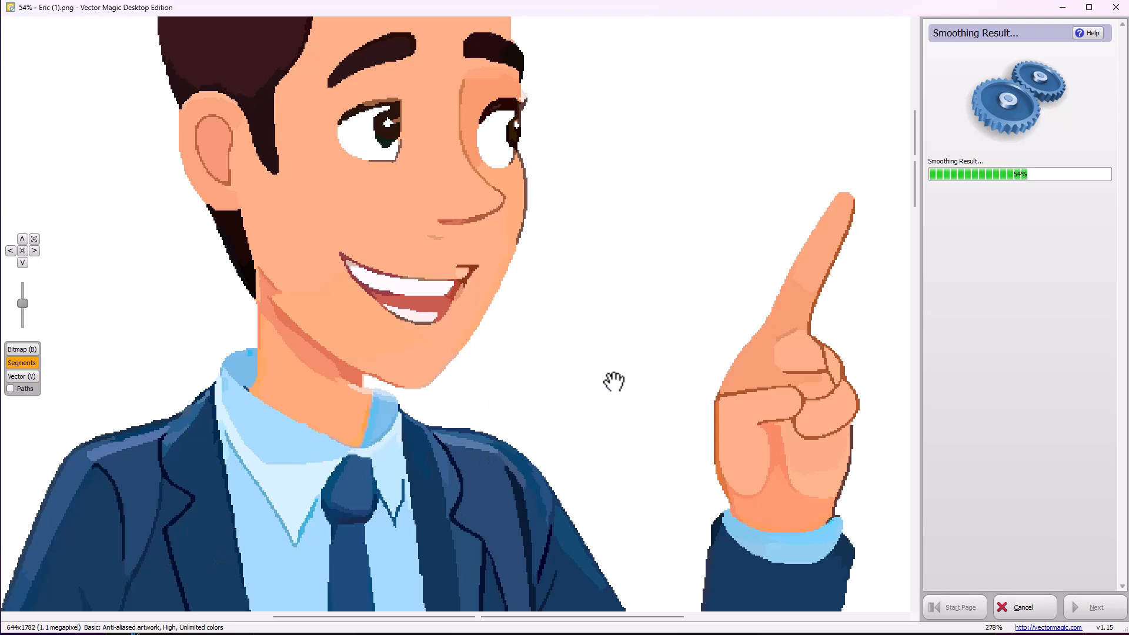
{"action": "scroll", "coordinate": [505, 444], "scroll_direction": "down", "scroll_amount": 5}
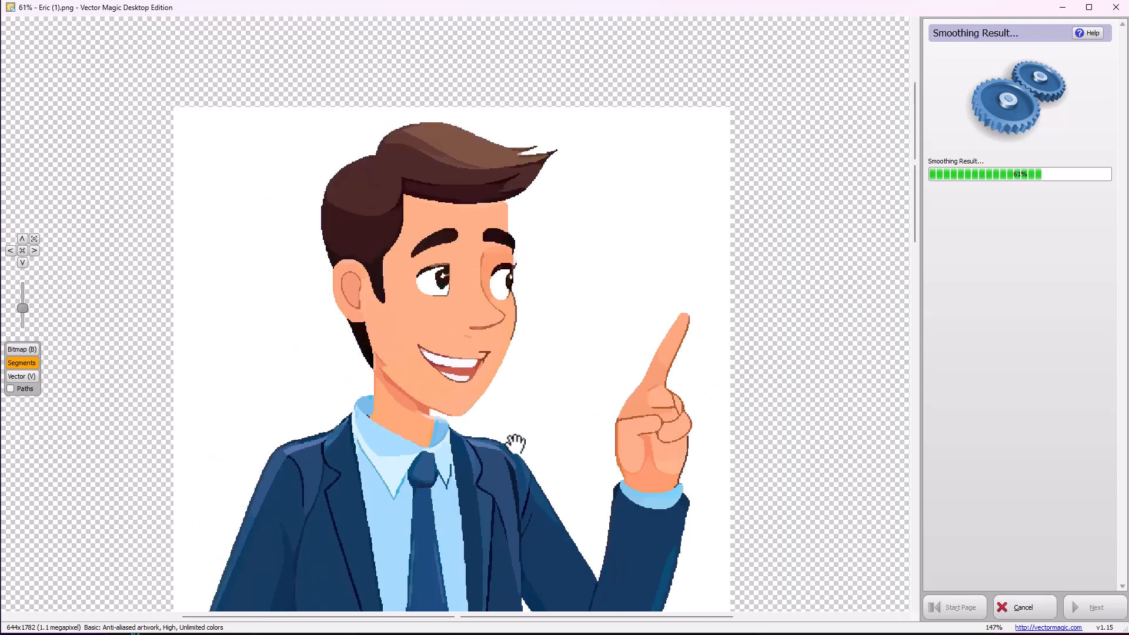
{"action": "scroll", "coordinate": [580, 514], "scroll_direction": "down", "scroll_amount": 3}
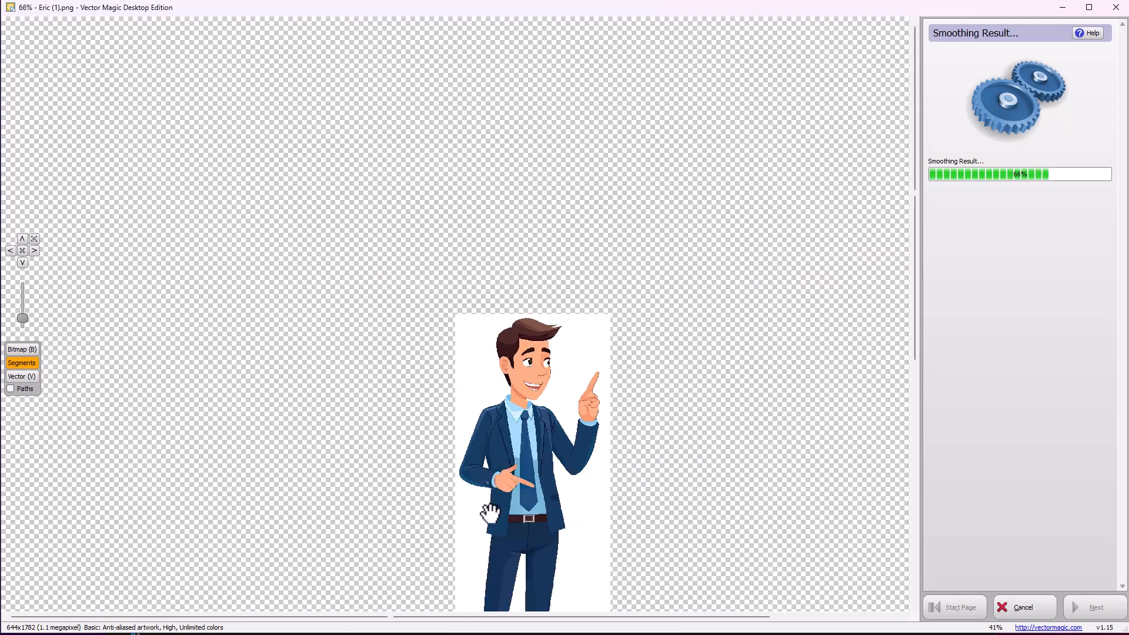
{"action": "scroll", "coordinate": [523, 569], "scroll_direction": "down", "scroll_amount": 1}
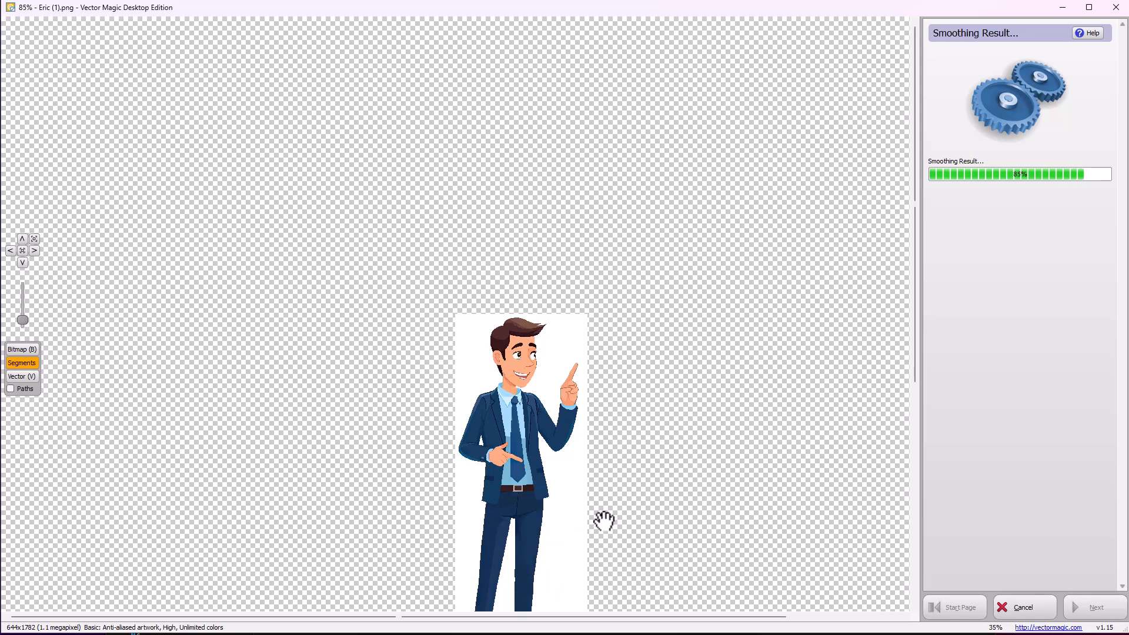
Remove the white background shape behind the businessman from the vector result
{"action": "scroll", "coordinate": [529, 366], "scroll_direction": "up", "scroll_amount": 10}
{"action": "scroll", "coordinate": [543, 367], "scroll_direction": "up", "scroll_amount": 4}
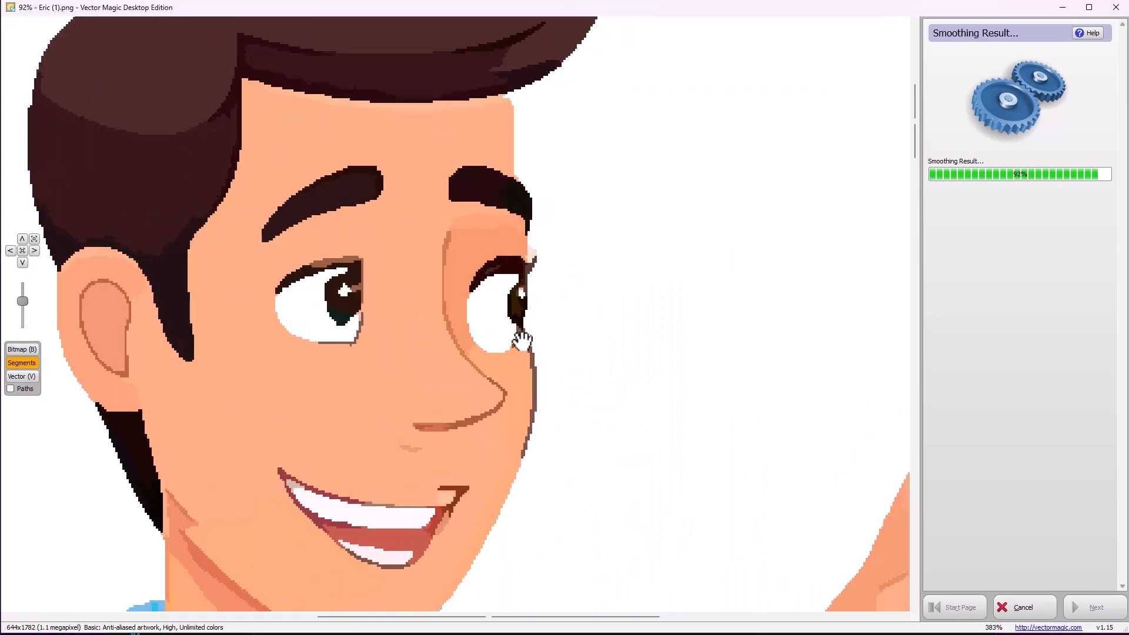
{"action": "scroll", "coordinate": [343, 353], "scroll_direction": "down", "scroll_amount": 5}
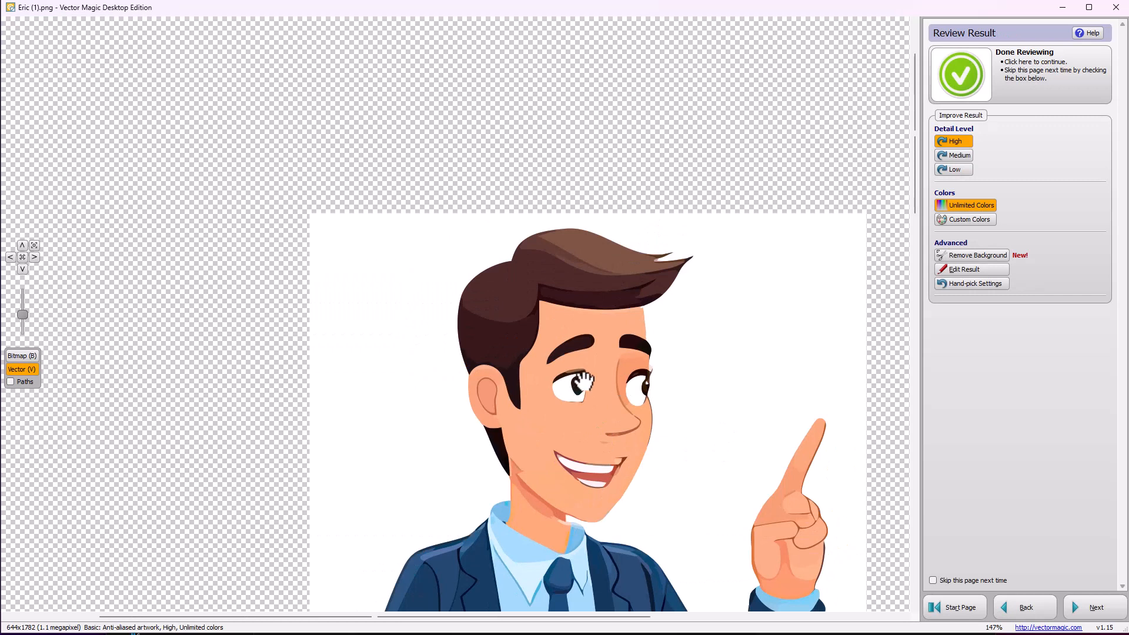
{"action": "scroll", "coordinate": [581, 385], "scroll_direction": "down", "scroll_amount": 5}
{"action": "scroll", "coordinate": [576, 465], "scroll_direction": "down", "scroll_amount": 3}
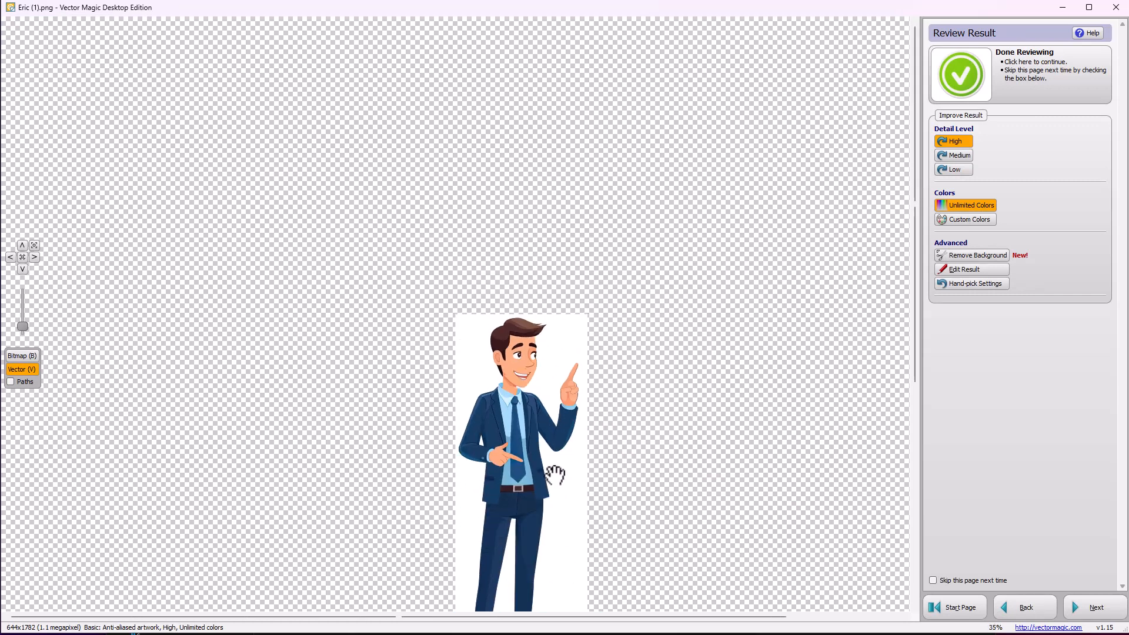
{"action": "left_click_drag", "start_coordinate": [559, 375], "coordinate": [557, 350]}
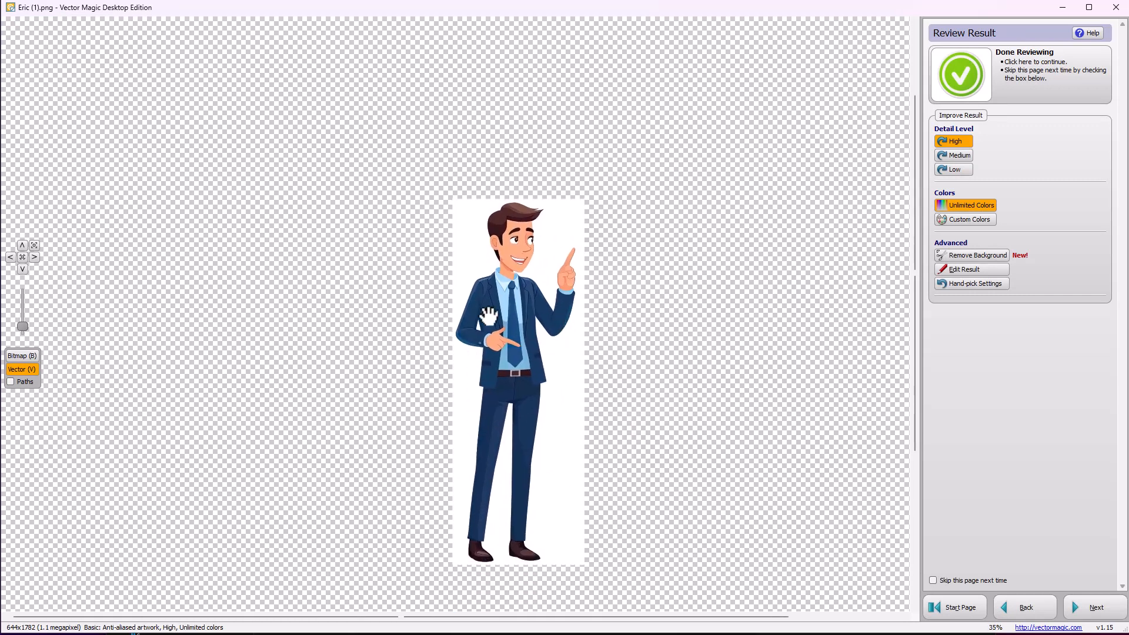
{"action": "left_click", "coordinate": [976, 255]}
{"action": "left_click", "coordinate": [556, 249]}
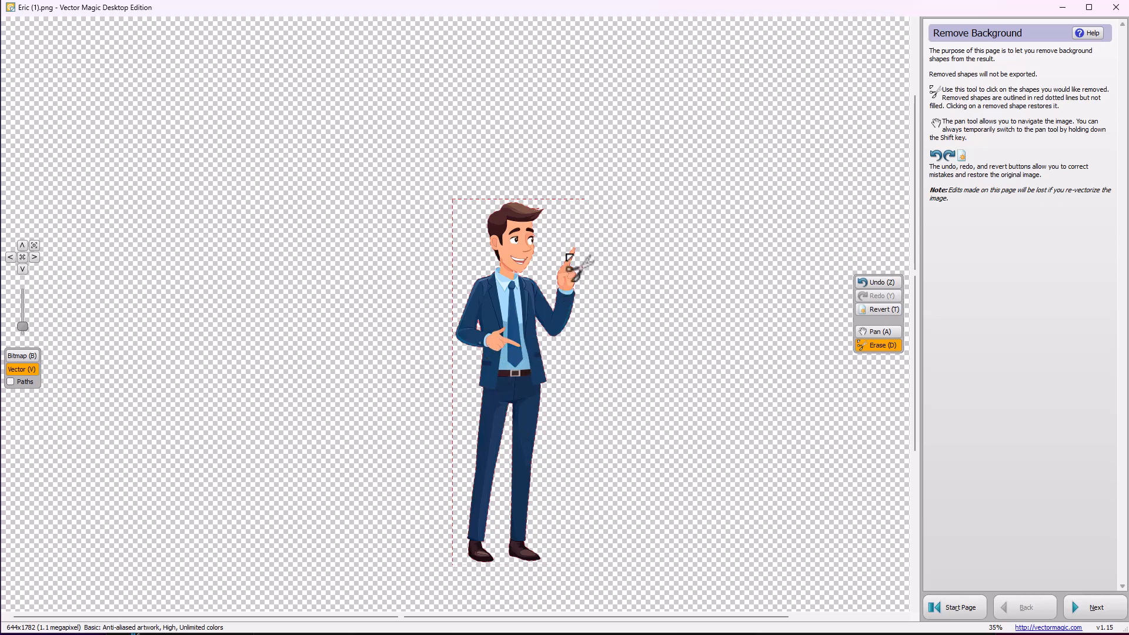
{"action": "left_click", "coordinate": [1094, 608]}
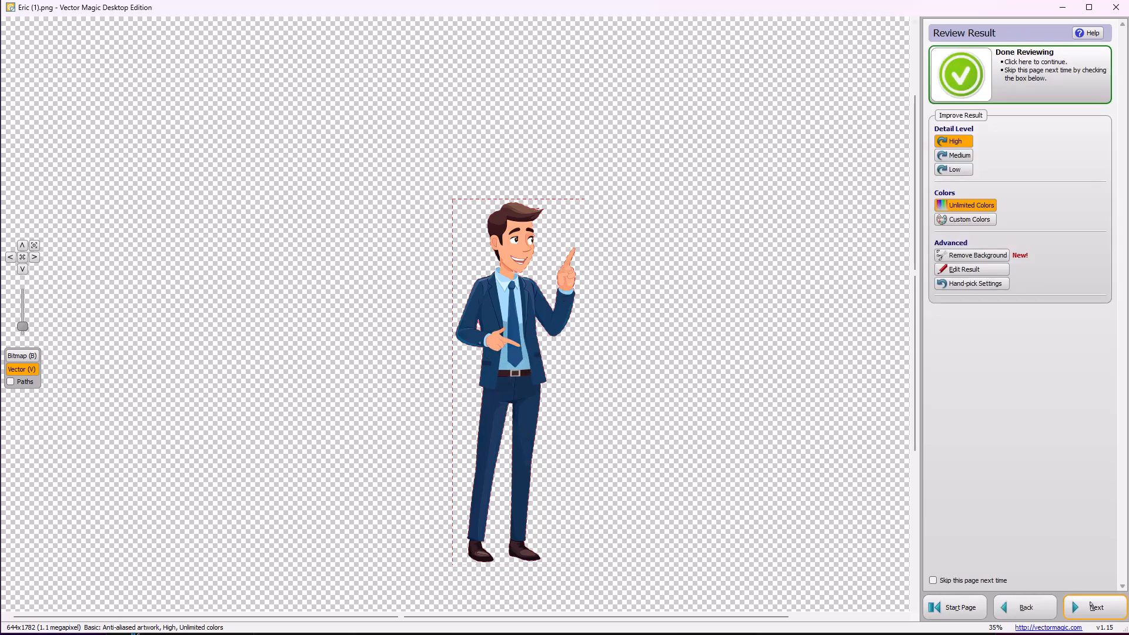
Export the result as the PNG bitmap Eric (1)_vectorized at 400% scale, 2576 by 7128 px
{"action": "left_click", "coordinate": [1095, 608]}
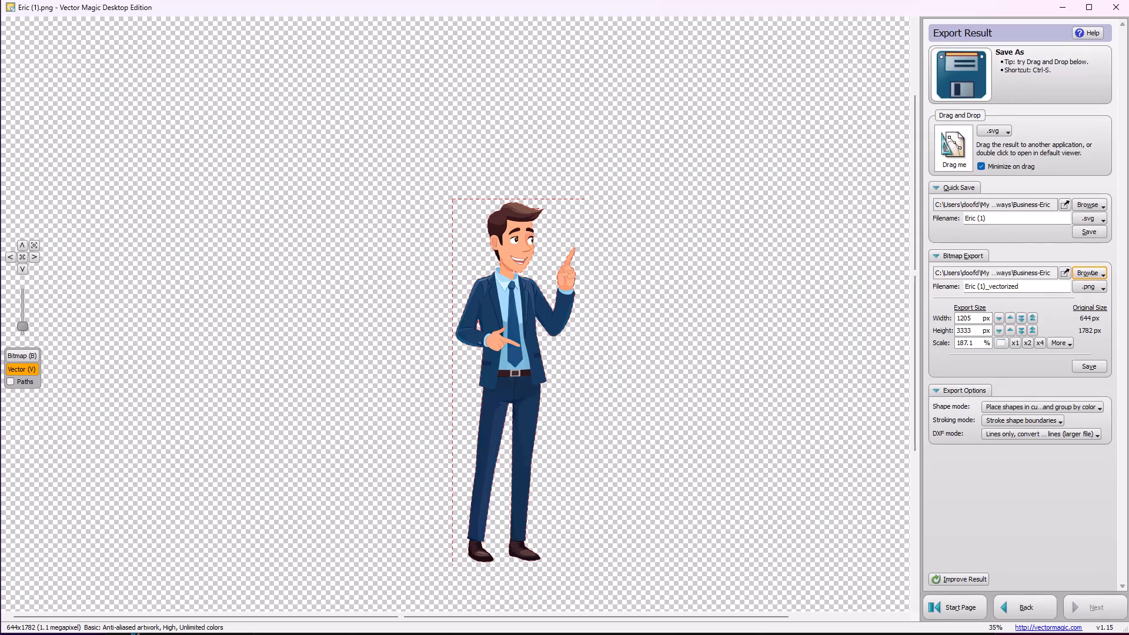
{"action": "left_click", "coordinate": [1104, 220]}
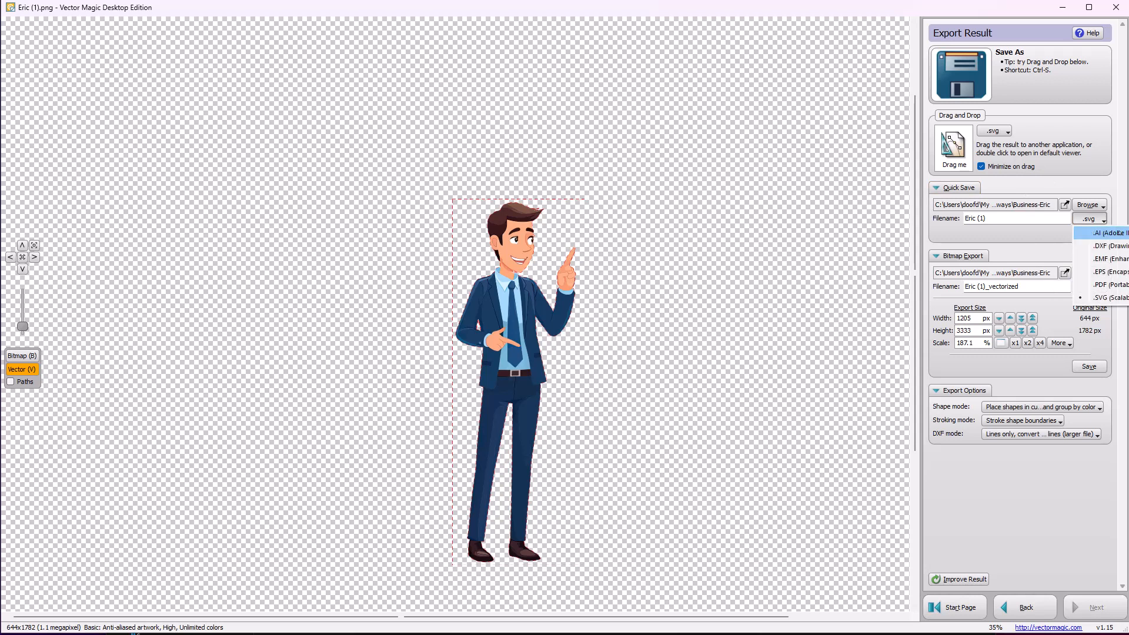
{"action": "left_click", "coordinate": [1118, 187]}
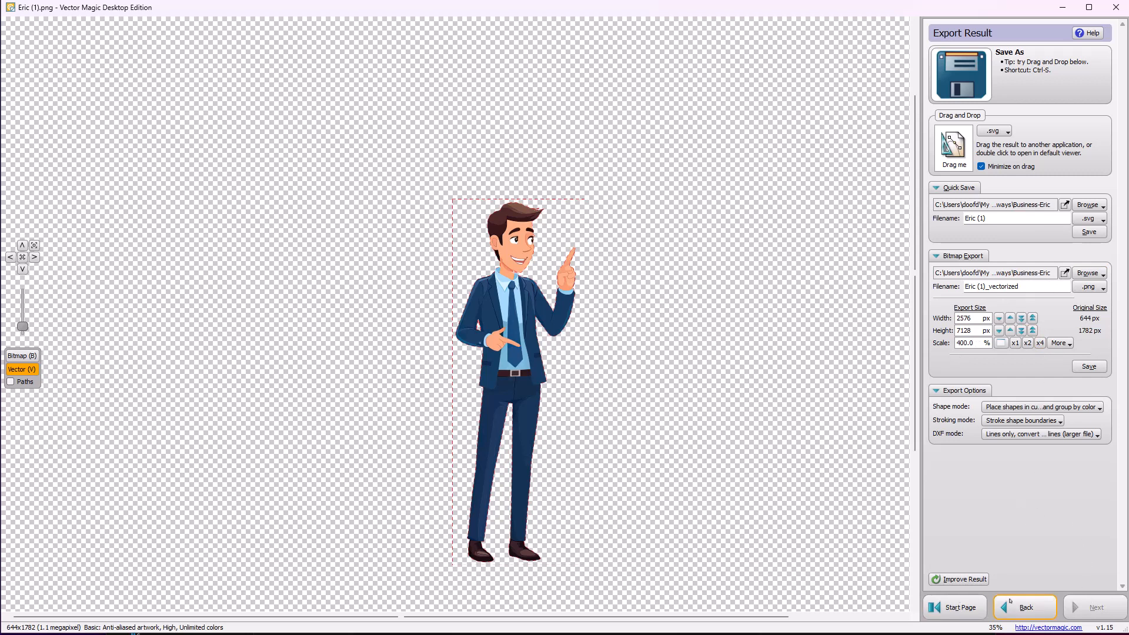
{"action": "left_click", "coordinate": [1089, 367]}
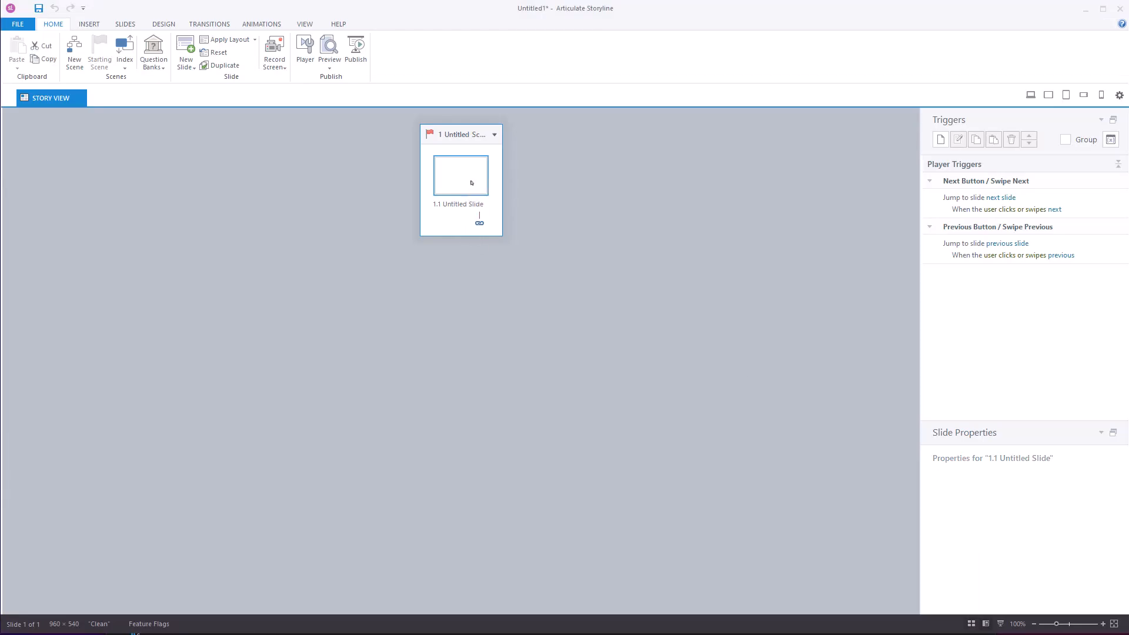
In Articulate Storyline, open slide 1.1 and insert Eric (1)_vectorized.png and Eric (1).svg from the Business-Eric folder
{"action": "double_click", "coordinate": [471, 183]}
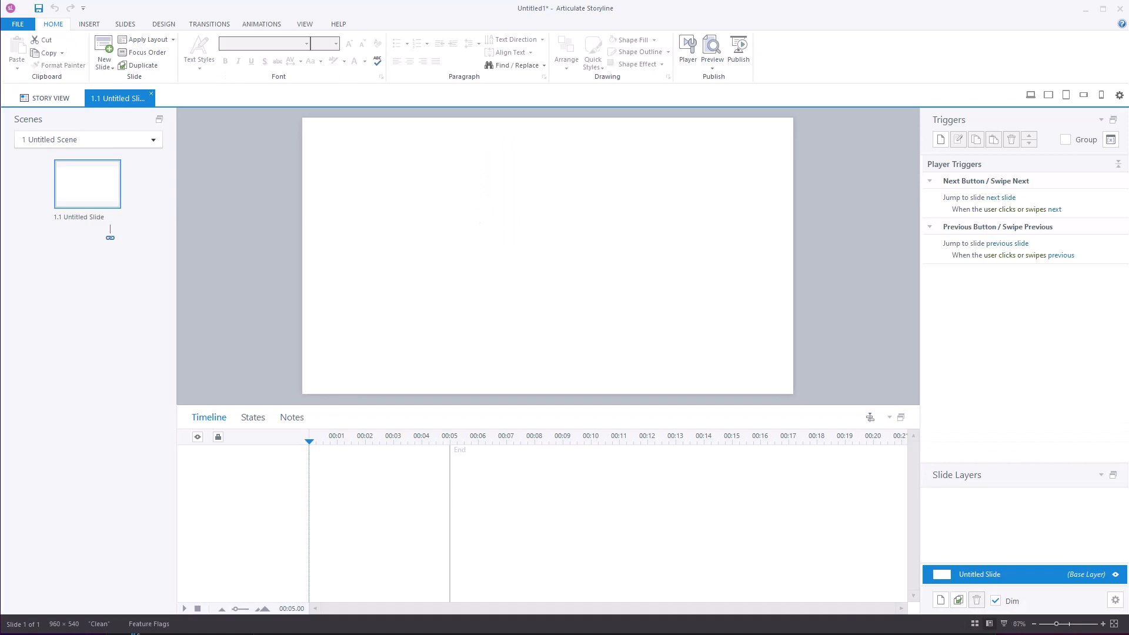
{"action": "key", "text": "alt+Tab"}
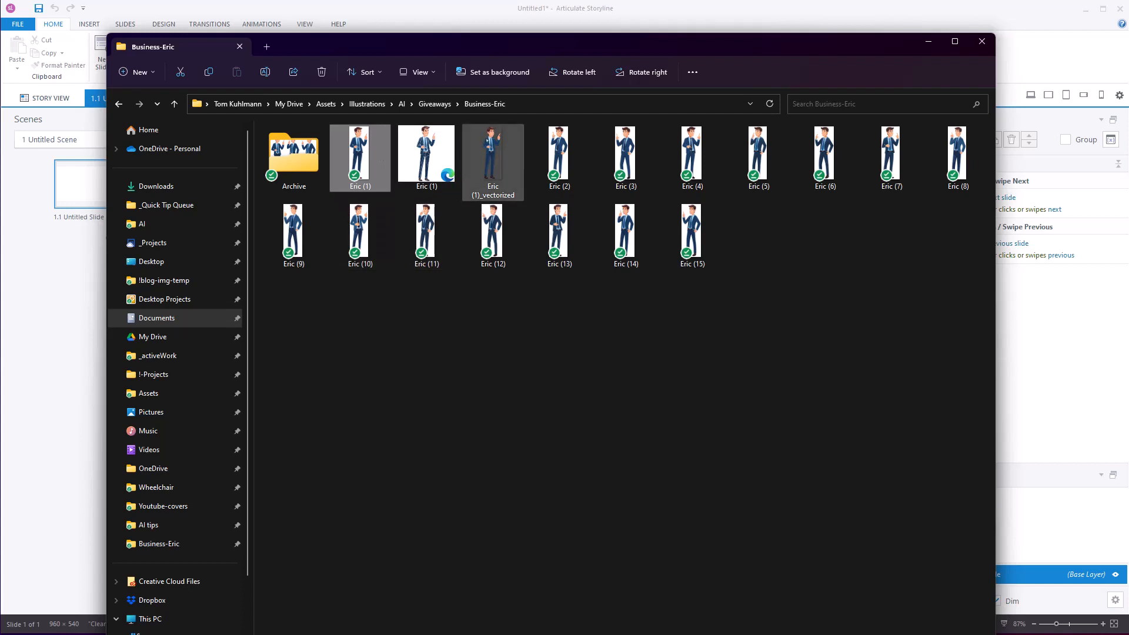
{"action": "left_click_drag", "start_coordinate": [549, 50], "coordinate": [581, 371]}
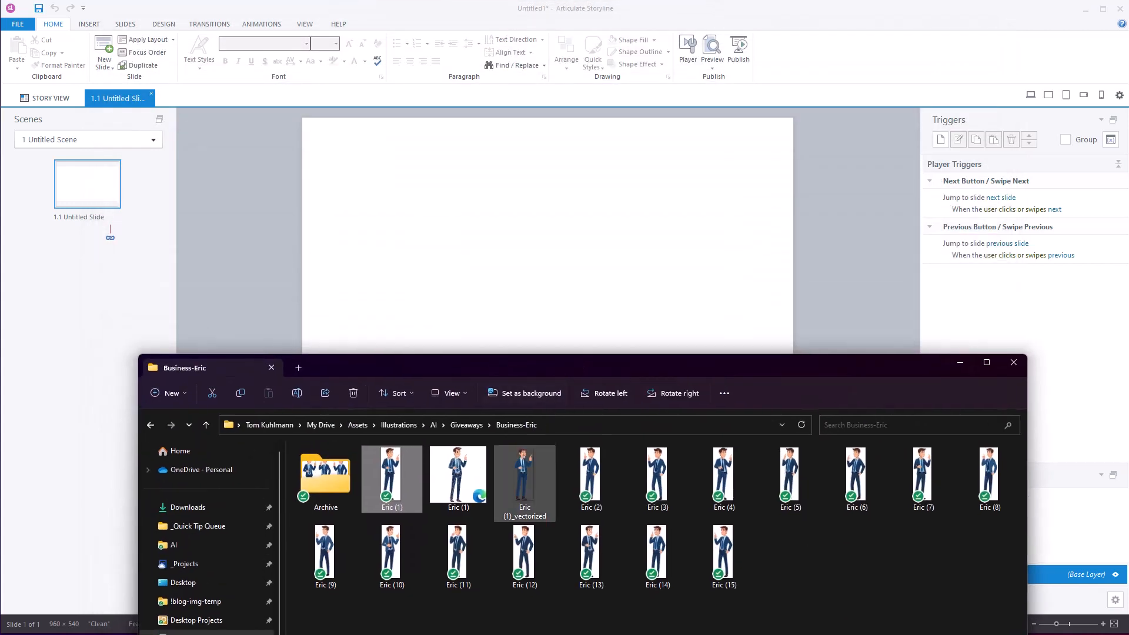
{"action": "left_click_drag", "start_coordinate": [525, 480], "coordinate": [463, 259]}
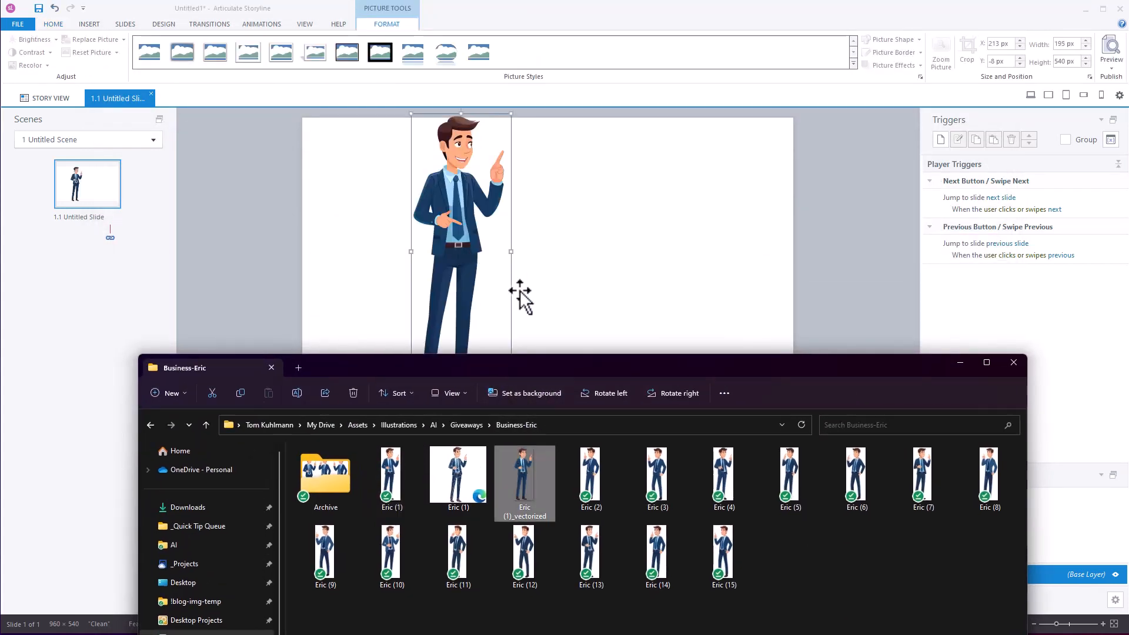
{"action": "left_click_drag", "start_coordinate": [458, 476], "coordinate": [657, 298]}
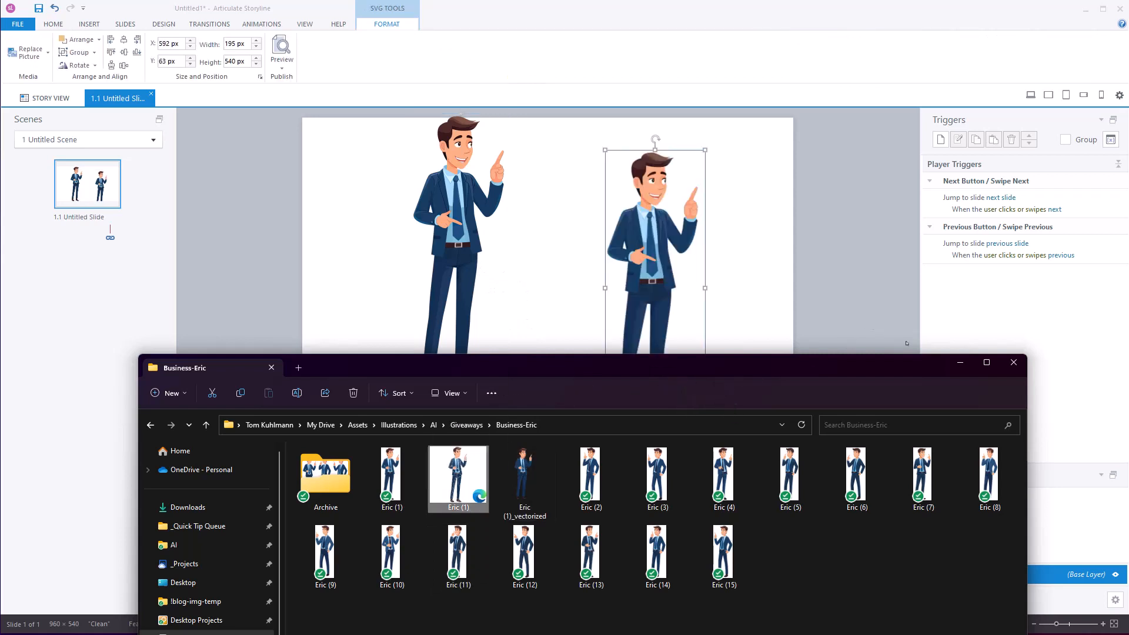
{"action": "left_click", "coordinate": [961, 365]}
Reposition both figures lower on the slide and enlarge the PNG figure to fill the slide's left half
{"action": "left_click_drag", "start_coordinate": [450, 185], "coordinate": [423, 241]}
{"action": "left_click_drag", "start_coordinate": [662, 265], "coordinate": [611, 287]}
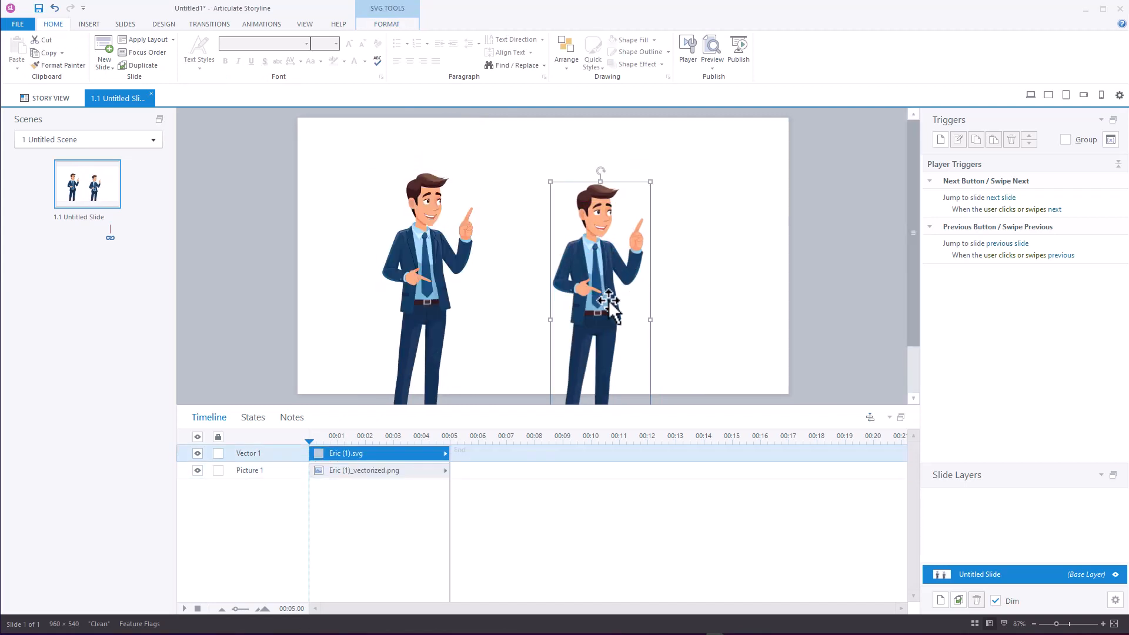
{"action": "key", "text": "alt"}
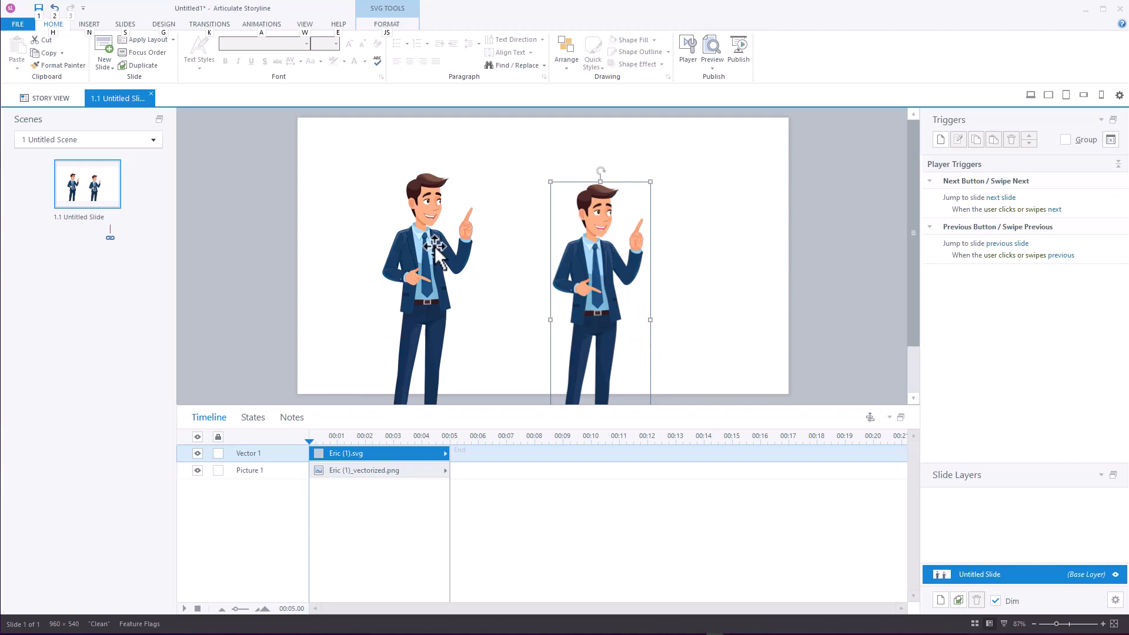
{"action": "left_click_drag", "start_coordinate": [436, 252], "coordinate": [368, 347]}
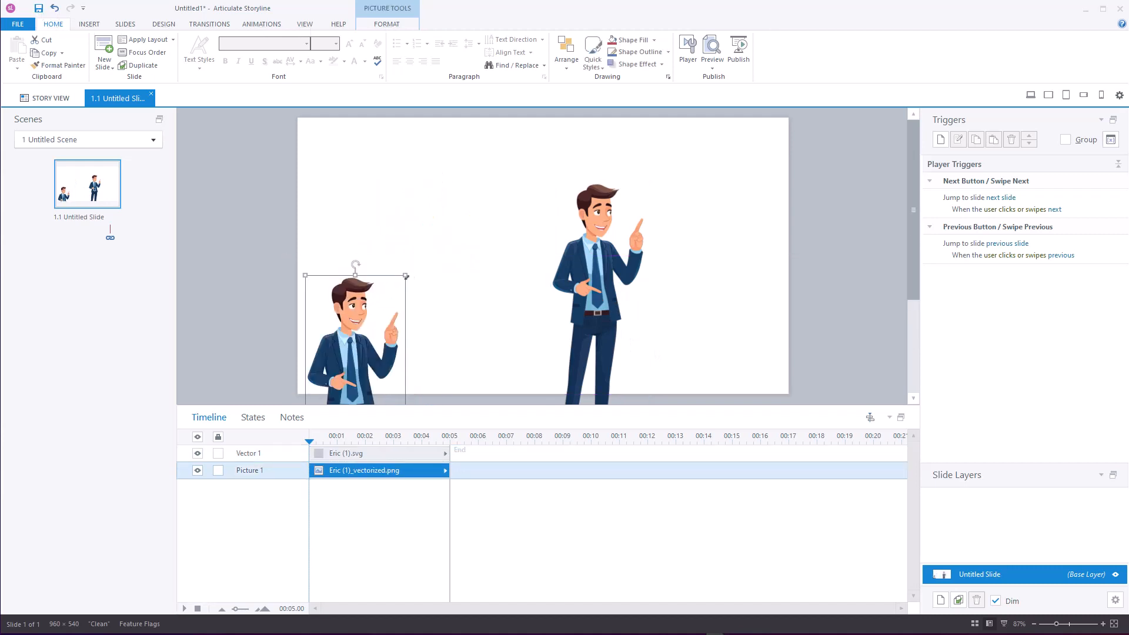
{"action": "left_click_drag", "start_coordinate": [407, 272], "coordinate": [504, 114]}
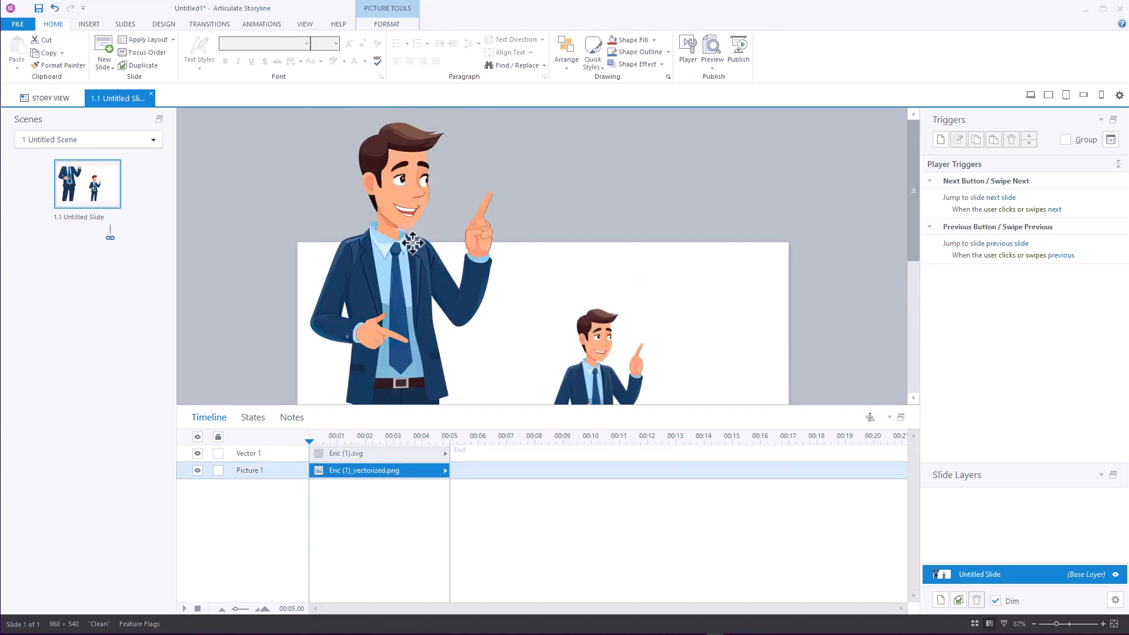
{"action": "left_click_drag", "start_coordinate": [403, 214], "coordinate": [402, 401]}
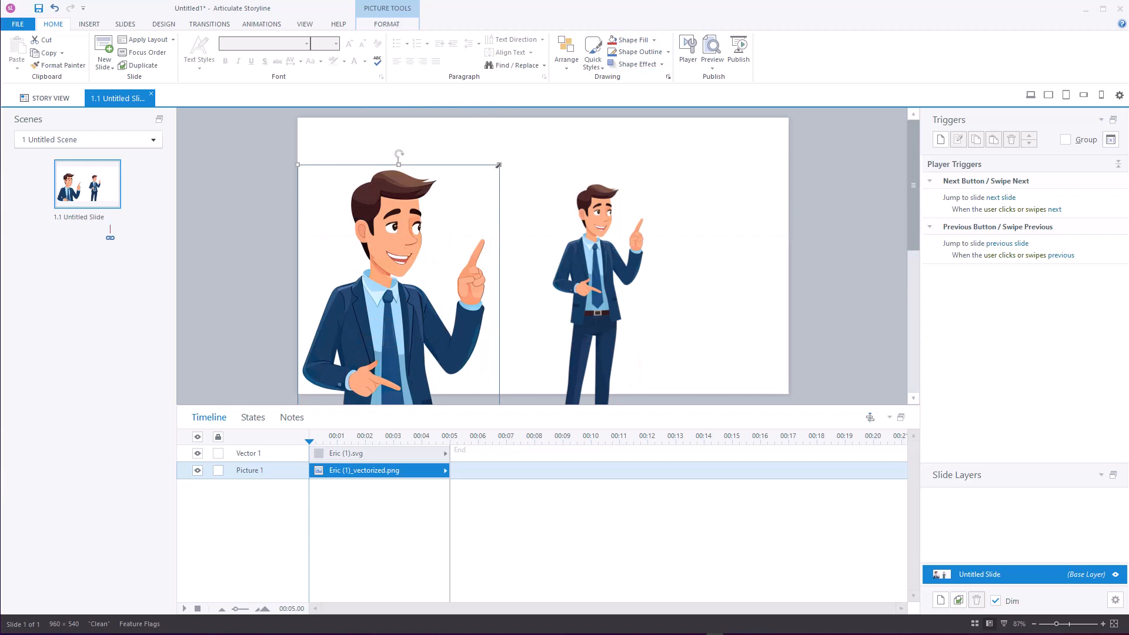
{"action": "left_click_drag", "start_coordinate": [405, 265], "coordinate": [411, 194]}
{"action": "left_click_drag", "start_coordinate": [440, 244], "coordinate": [421, 372]}
Enlarge the SVG figure to about the same size as the PNG, place it alongside, and preview this slide
{"action": "left_click_drag", "start_coordinate": [604, 259], "coordinate": [588, 355]}
{"action": "left_click_drag", "start_coordinate": [632, 297], "coordinate": [773, 93]}
{"action": "left_click_drag", "start_coordinate": [619, 202], "coordinate": [623, 313]}
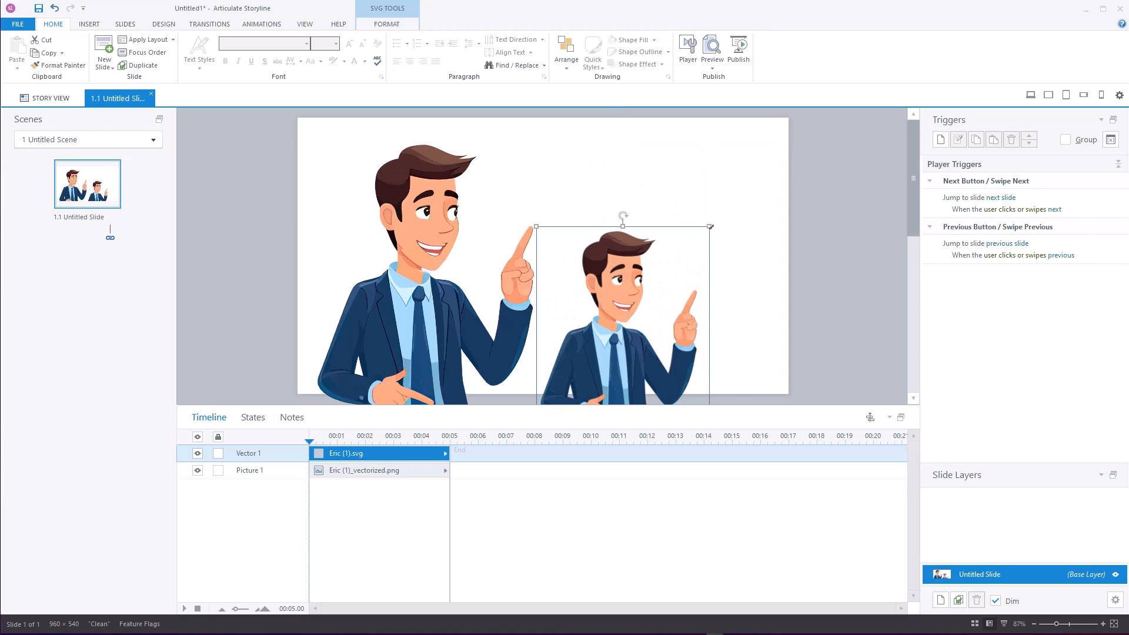
{"action": "left_click_drag", "start_coordinate": [710, 226], "coordinate": [748, 189]}
{"action": "left_click_drag", "start_coordinate": [640, 215], "coordinate": [671, 244]}
{"action": "left_click", "coordinate": [712, 65]}
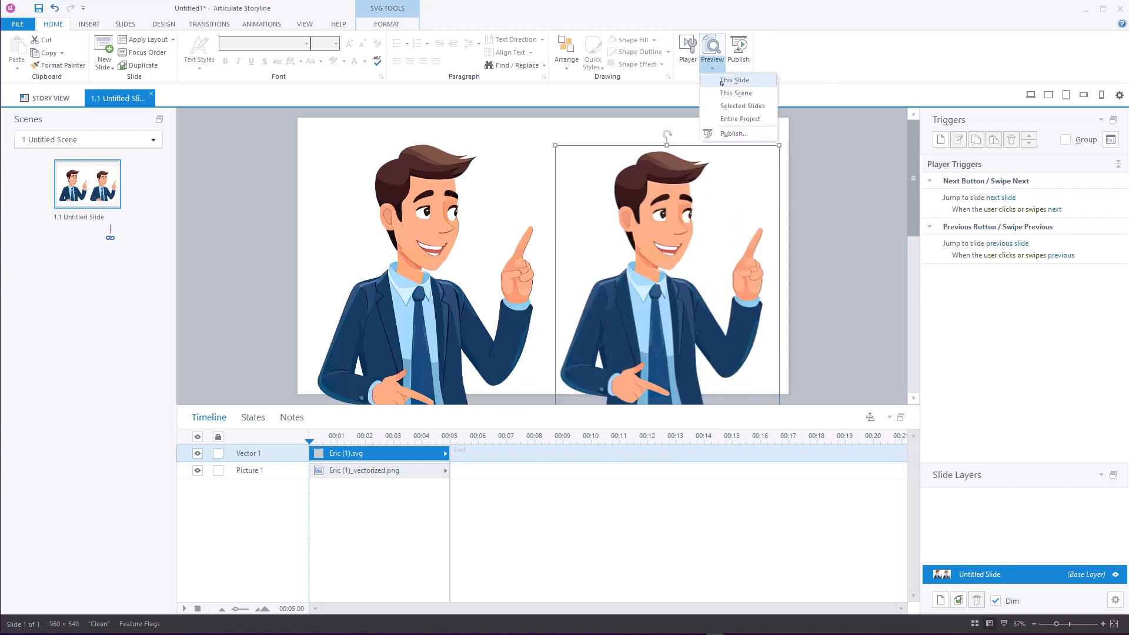
{"action": "left_click", "coordinate": [722, 81]}
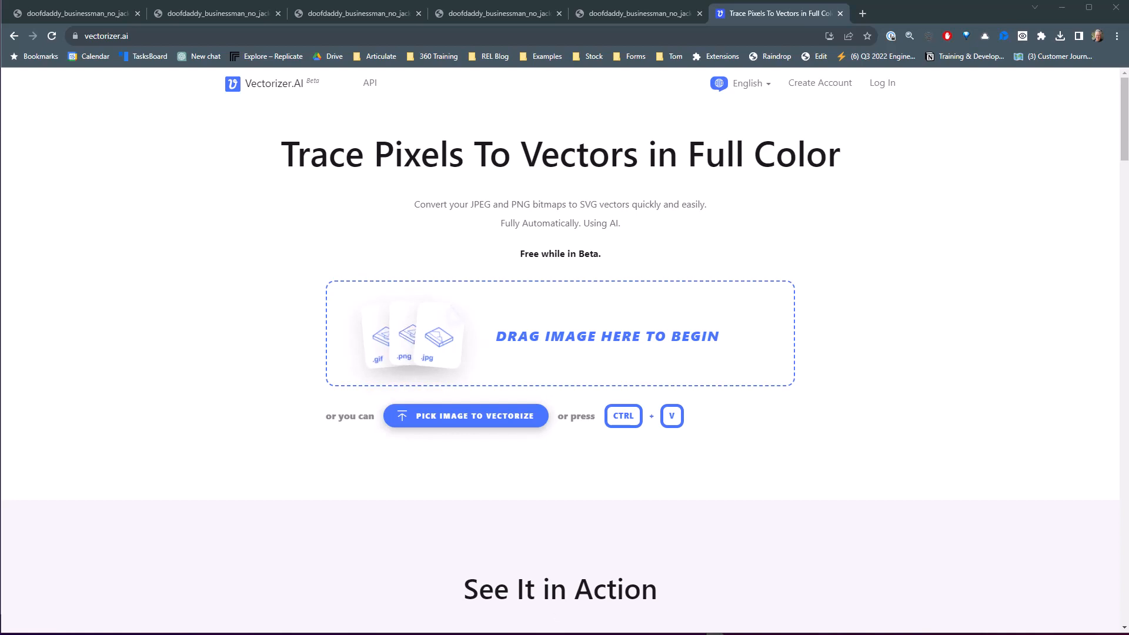
On the Vectorizer.AI page, upload Eric (1)_vectorized.png from the Business-Eric folder and vectorize it uncropped
{"action": "key", "text": "alt+Tab"}
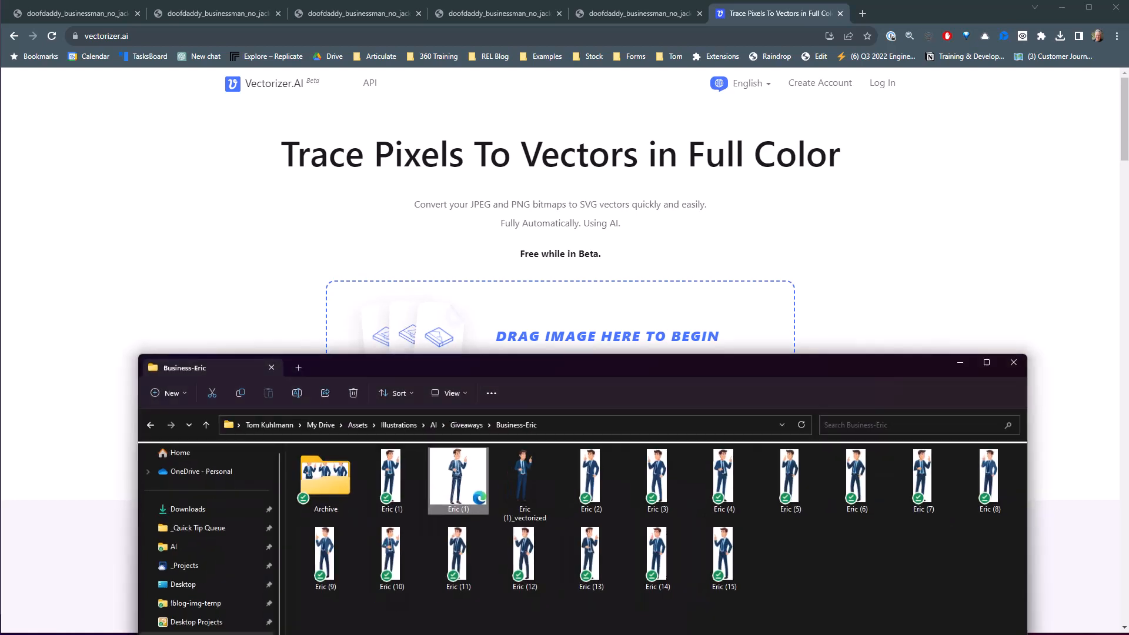
{"action": "left_click_drag", "start_coordinate": [545, 376], "coordinate": [0, 265]}
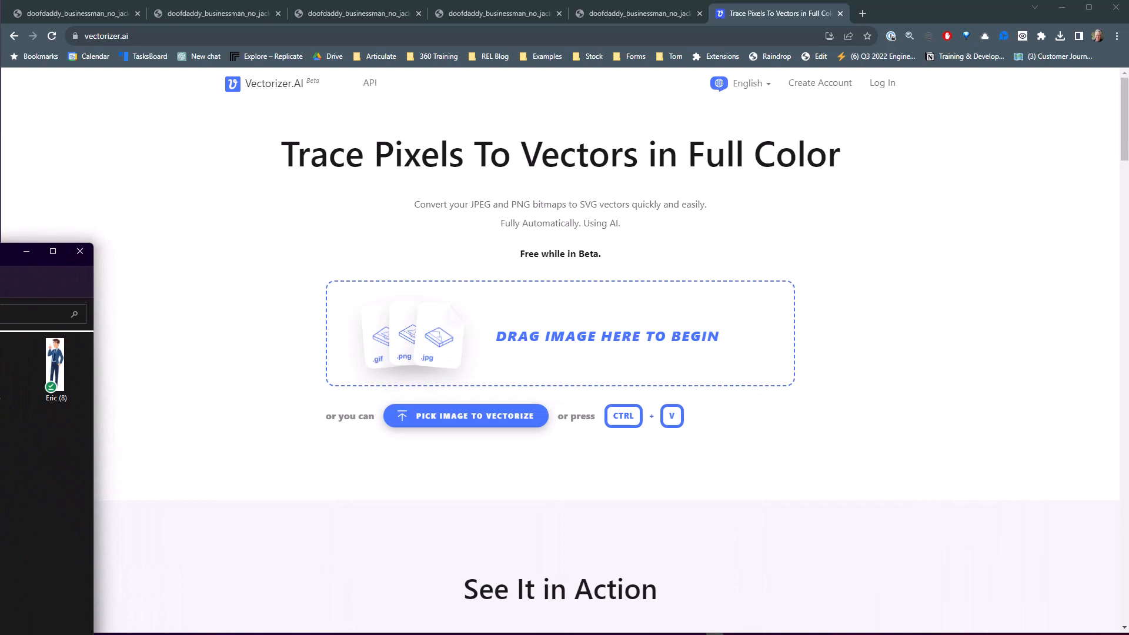
{"action": "left_click_drag", "start_coordinate": [55, 363], "coordinate": [556, 348]}
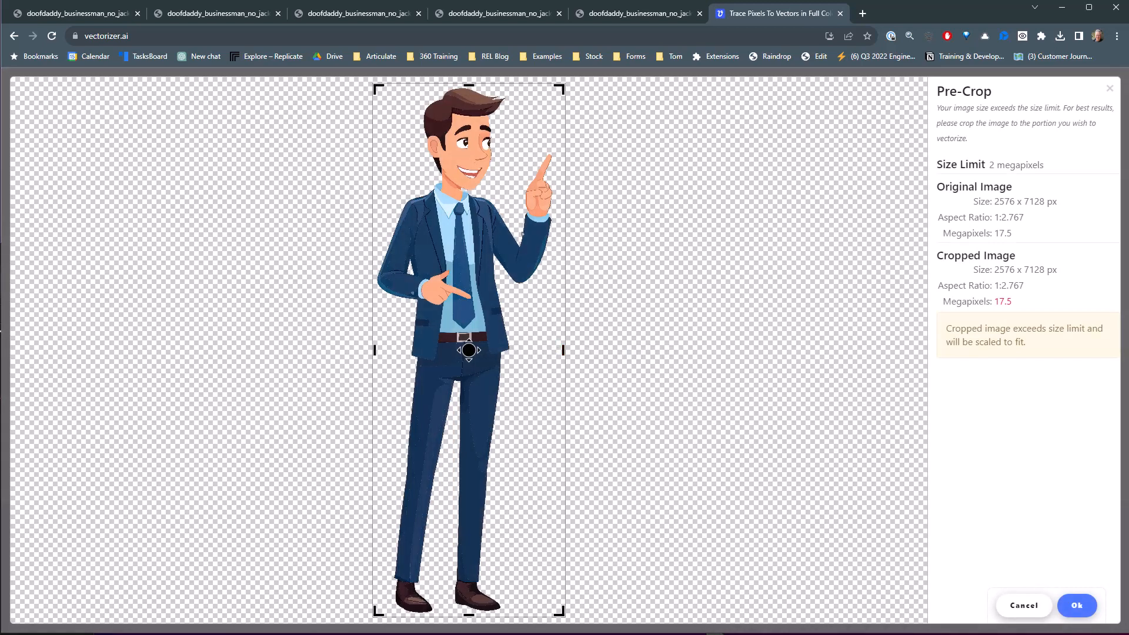
{"action": "left_click", "coordinate": [1076, 607]}
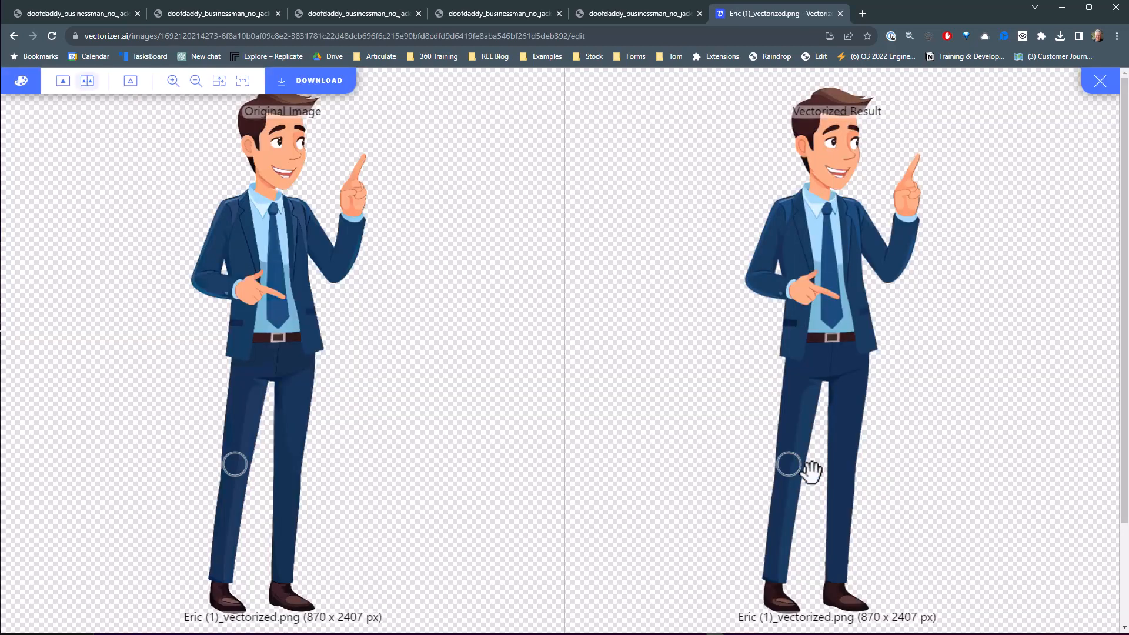
Compare the original image with the vectorized result around the hand, tie, belt, trousers and whole figure
{"action": "scroll", "coordinate": [817, 315], "scroll_direction": "up", "scroll_amount": 3}
{"action": "scroll", "coordinate": [820, 312], "scroll_direction": "up", "scroll_amount": 1}
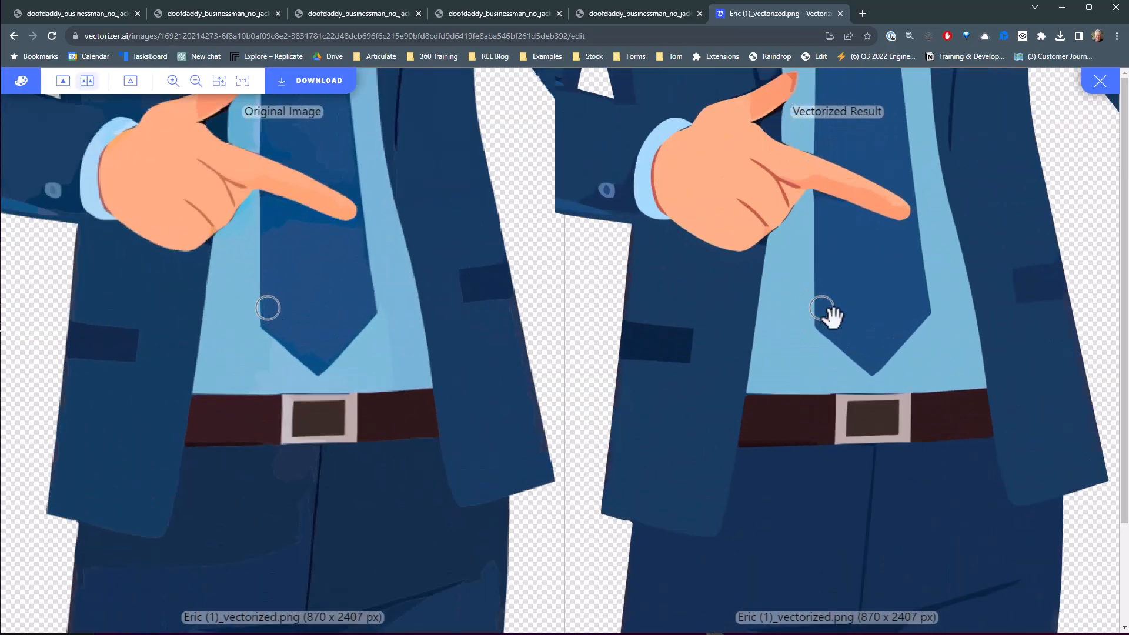
{"action": "scroll", "coordinate": [864, 176], "scroll_direction": "down", "scroll_amount": 1}
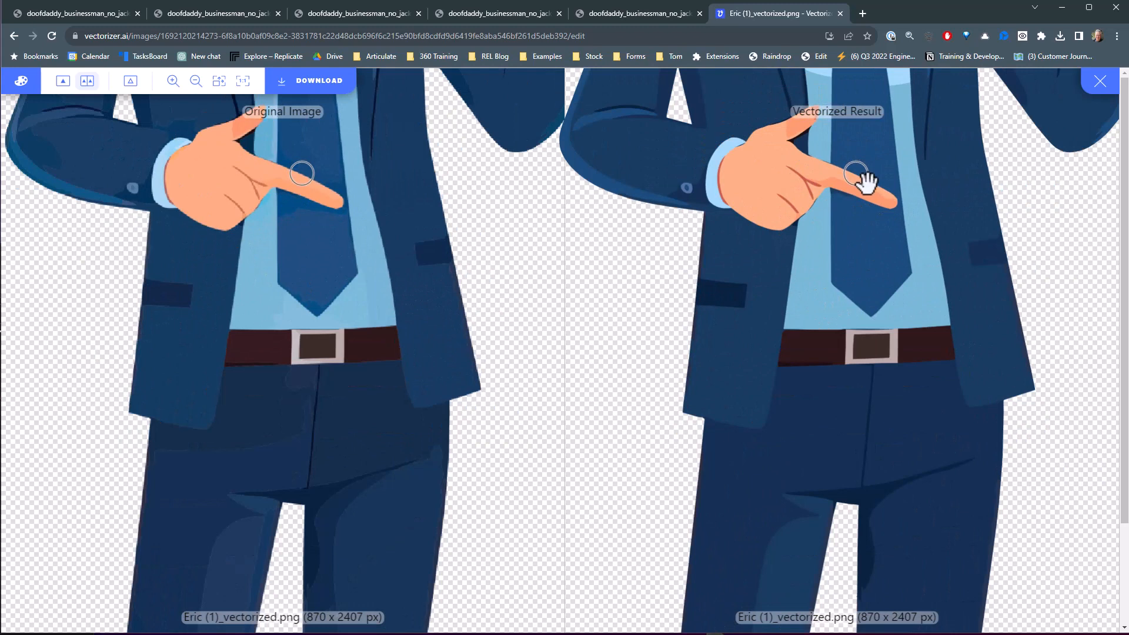
{"action": "scroll", "coordinate": [865, 182], "scroll_direction": "up", "scroll_amount": 1}
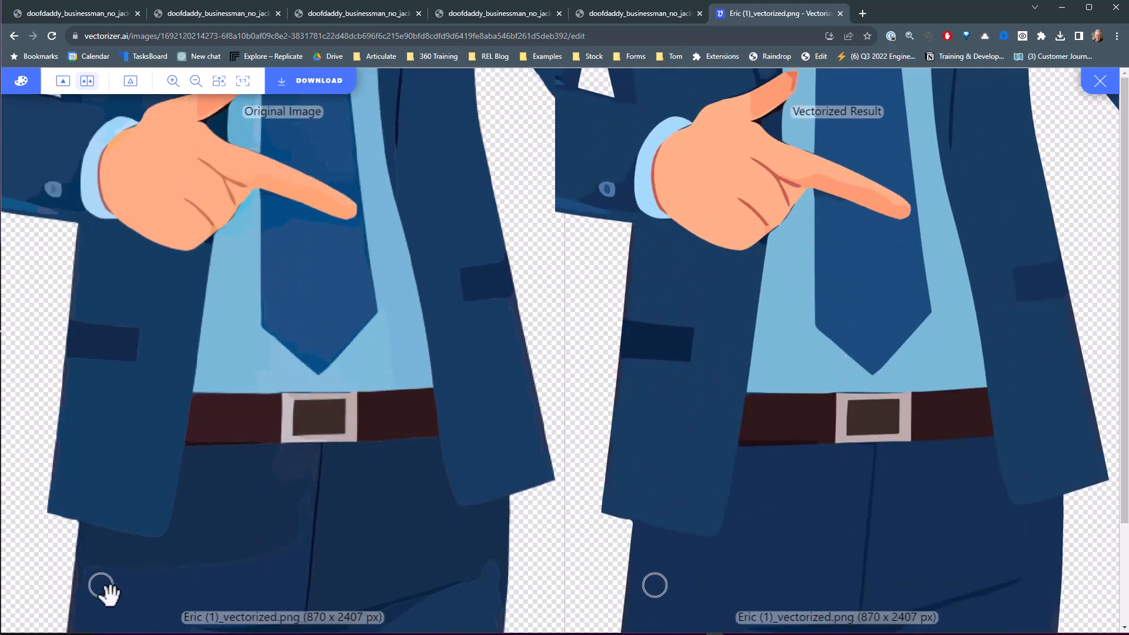
{"action": "scroll", "coordinate": [89, 576], "scroll_direction": "up", "scroll_amount": 2}
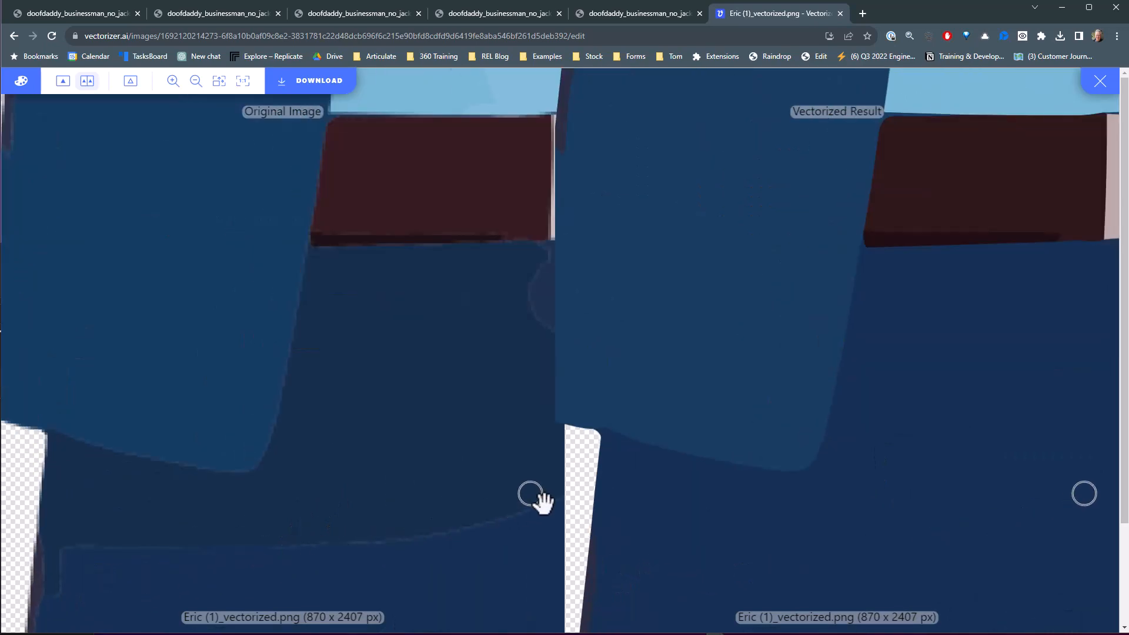
{"action": "scroll", "coordinate": [545, 328], "scroll_direction": "down", "scroll_amount": 4}
{"action": "scroll", "coordinate": [829, 356], "scroll_direction": "up", "scroll_amount": 4}
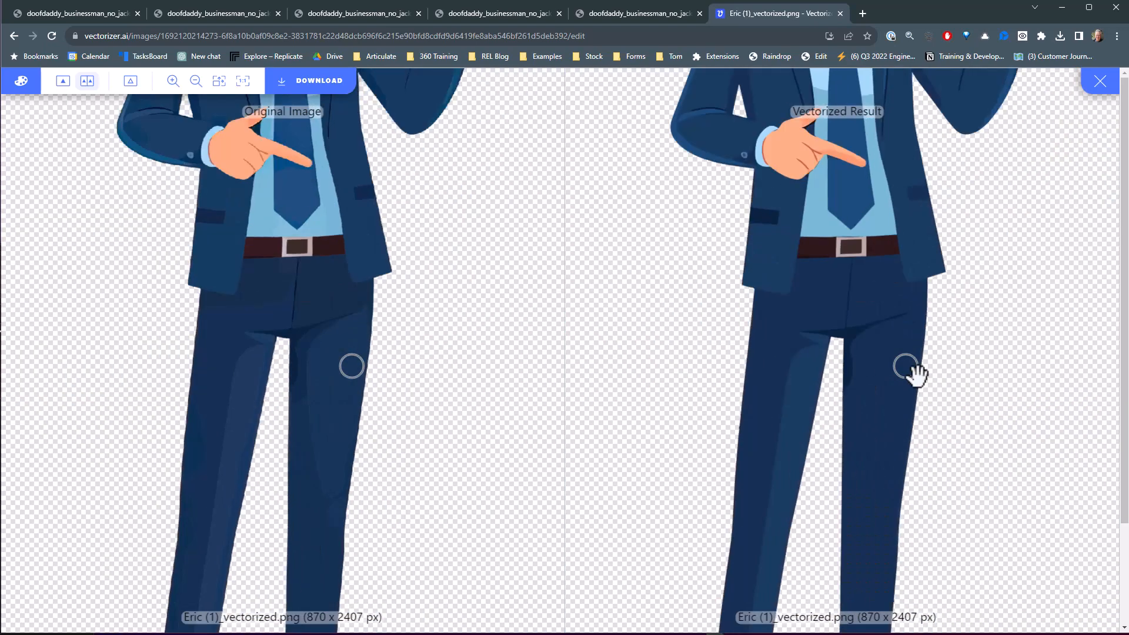
{"action": "scroll", "coordinate": [714, 206], "scroll_direction": "down", "scroll_amount": 2}
{"action": "scroll", "coordinate": [715, 206], "scroll_direction": "down", "scroll_amount": 3}
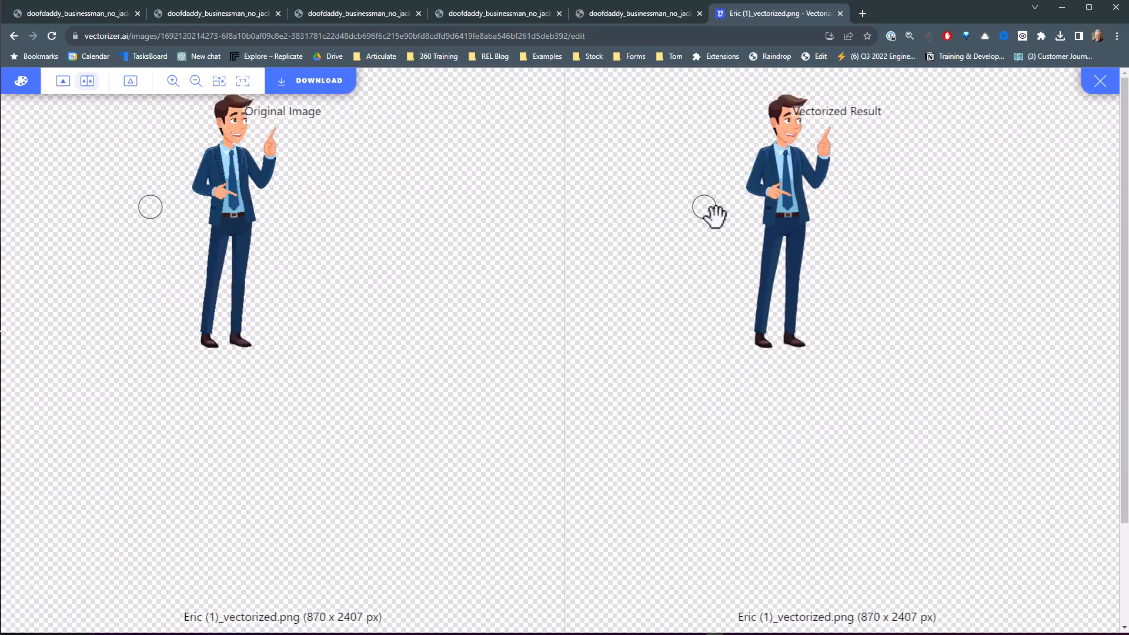
{"action": "scroll", "coordinate": [794, 176], "scroll_direction": "up", "scroll_amount": 3}
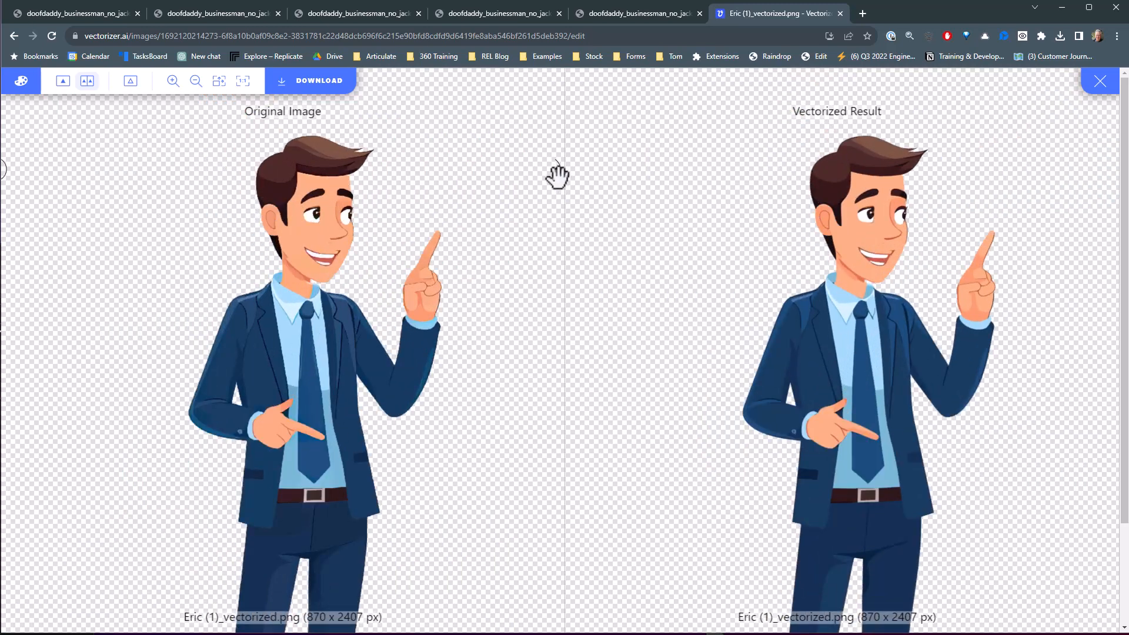
Download the vectorized result as an SVG 1.1 file named eric-ai into the Business-Eric folder
{"action": "left_click", "coordinate": [296, 91]}
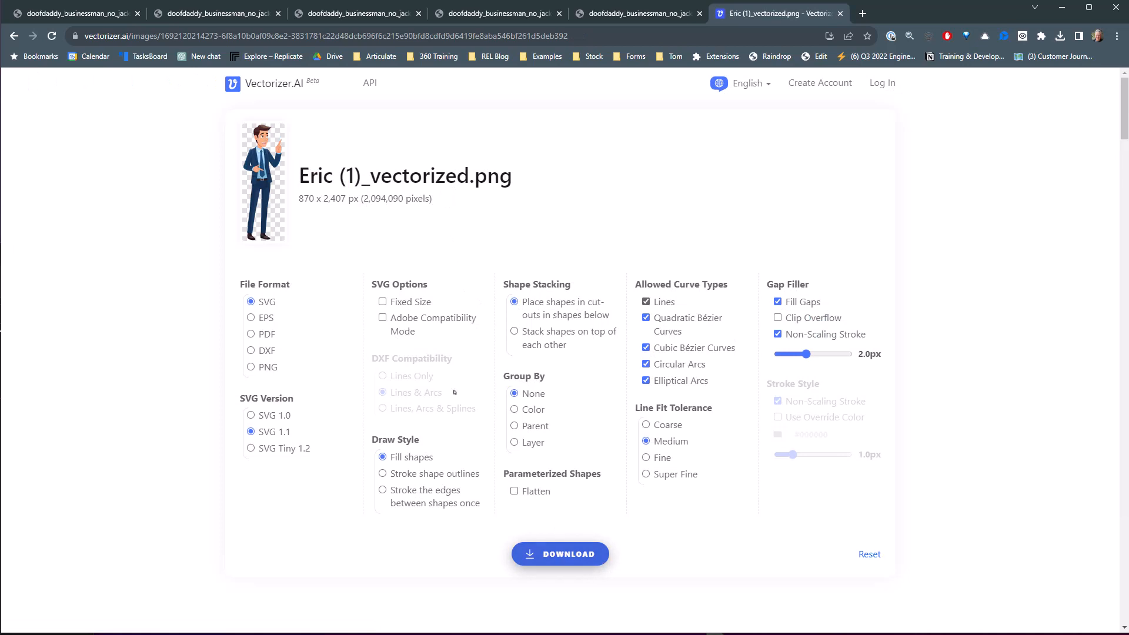
{"action": "left_click", "coordinate": [544, 547]}
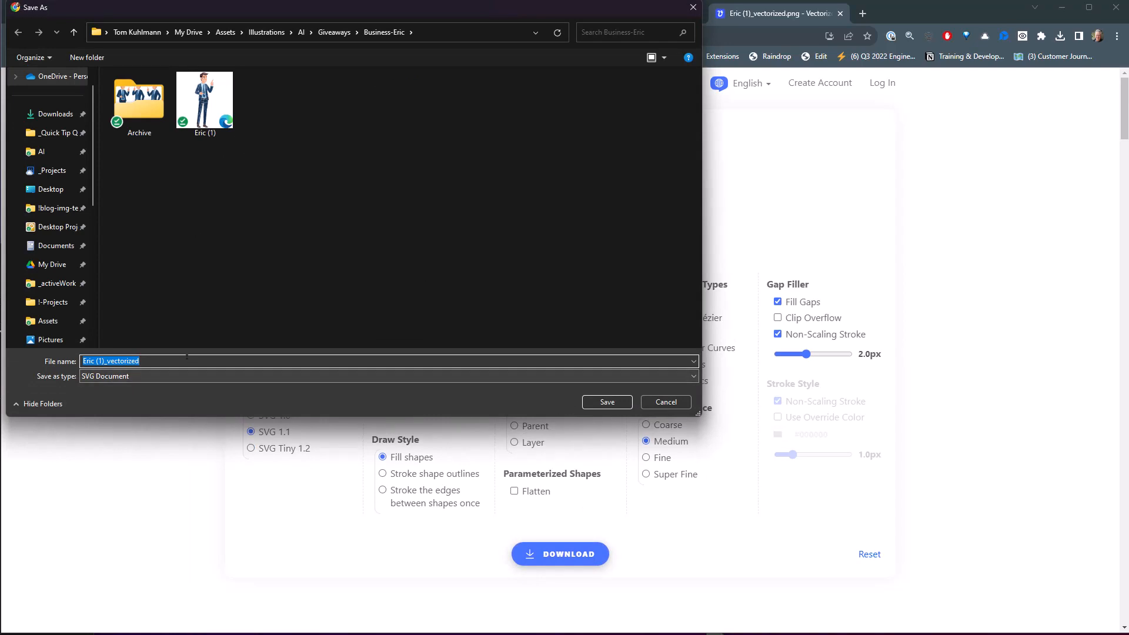
{"action": "type", "text": "eric"}
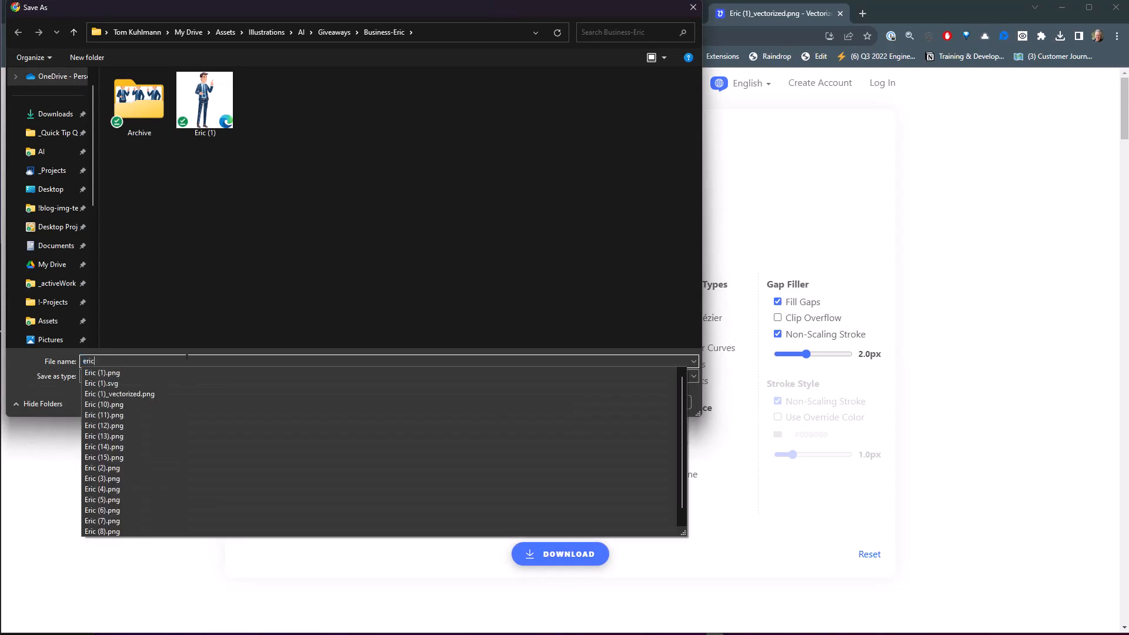
{"action": "type", "text": "-ai"}
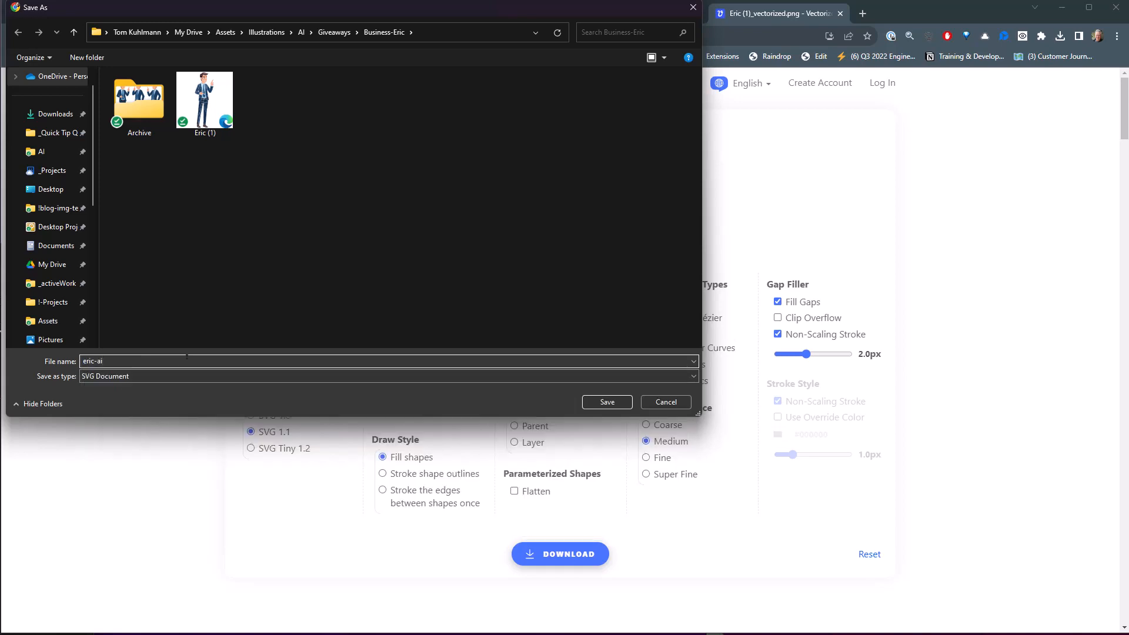
{"action": "left_click", "coordinate": [607, 402]}
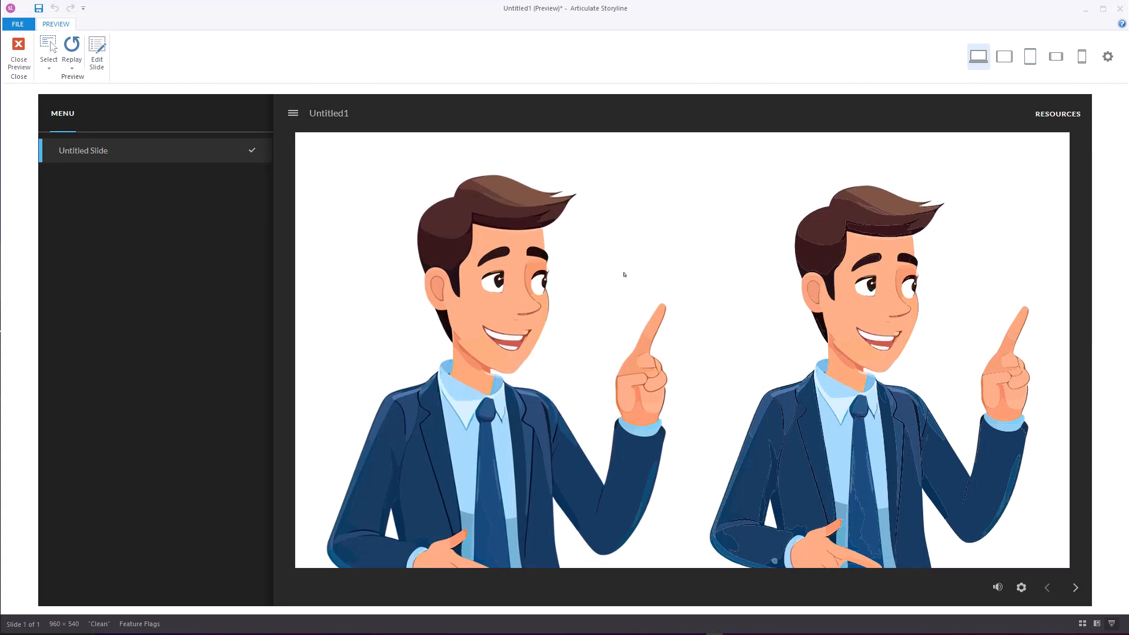
Switch to Articulate Storyline, delete the PNG figure from the slide, and move the Eric (1).svg figure to the slide's left half
{"action": "left_click", "coordinate": [18, 50]}
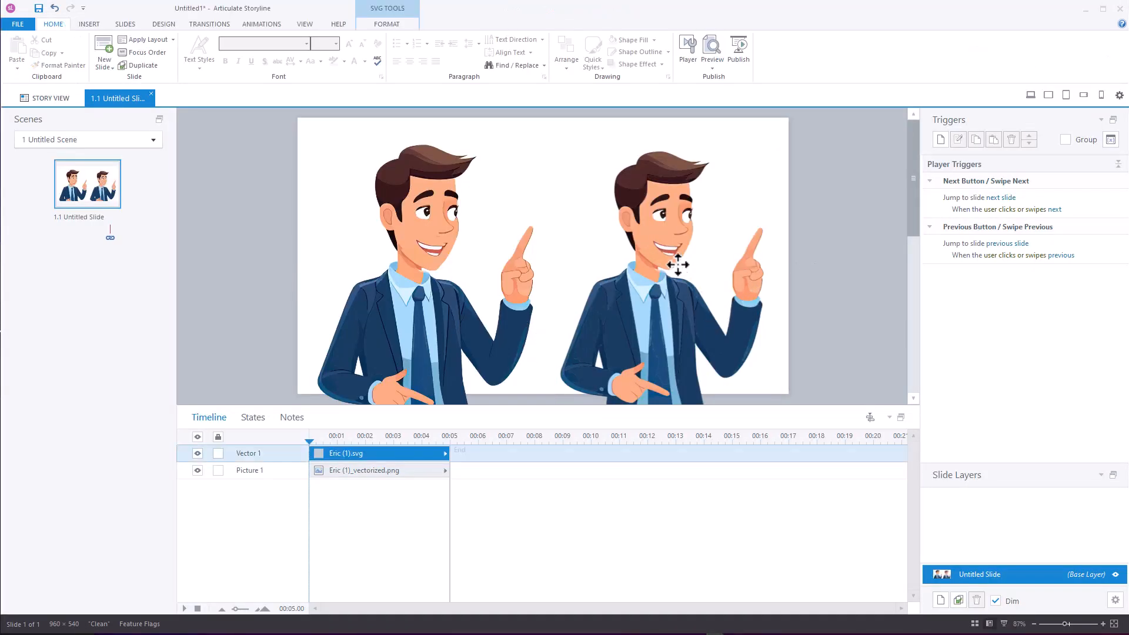
{"action": "key", "text": "Delete"}
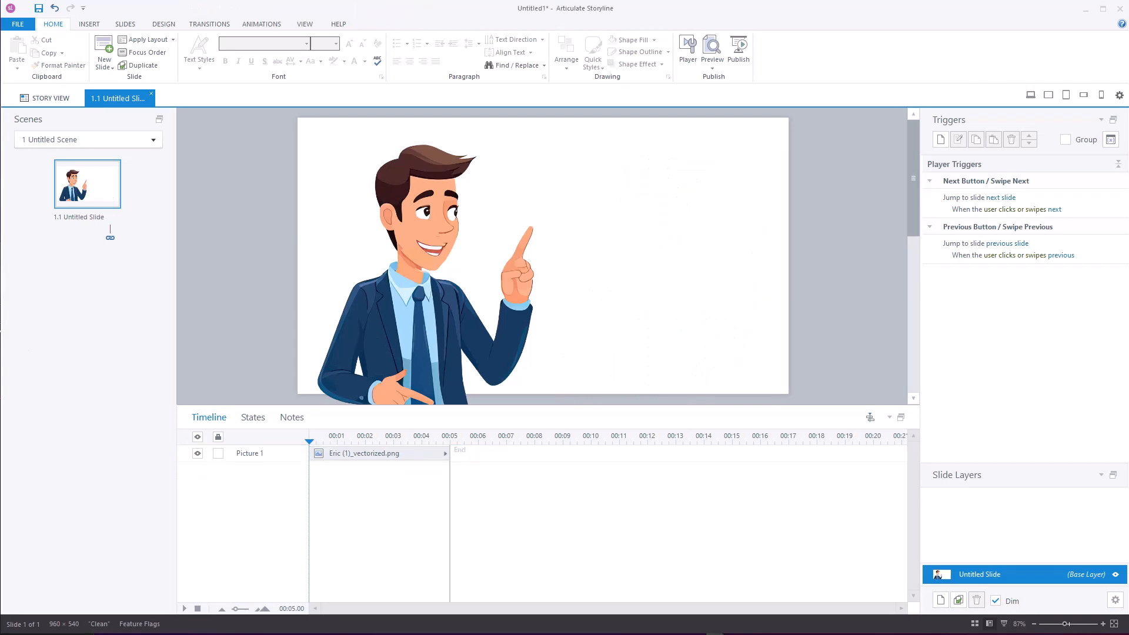
{"action": "key", "text": "ctrl+z"}
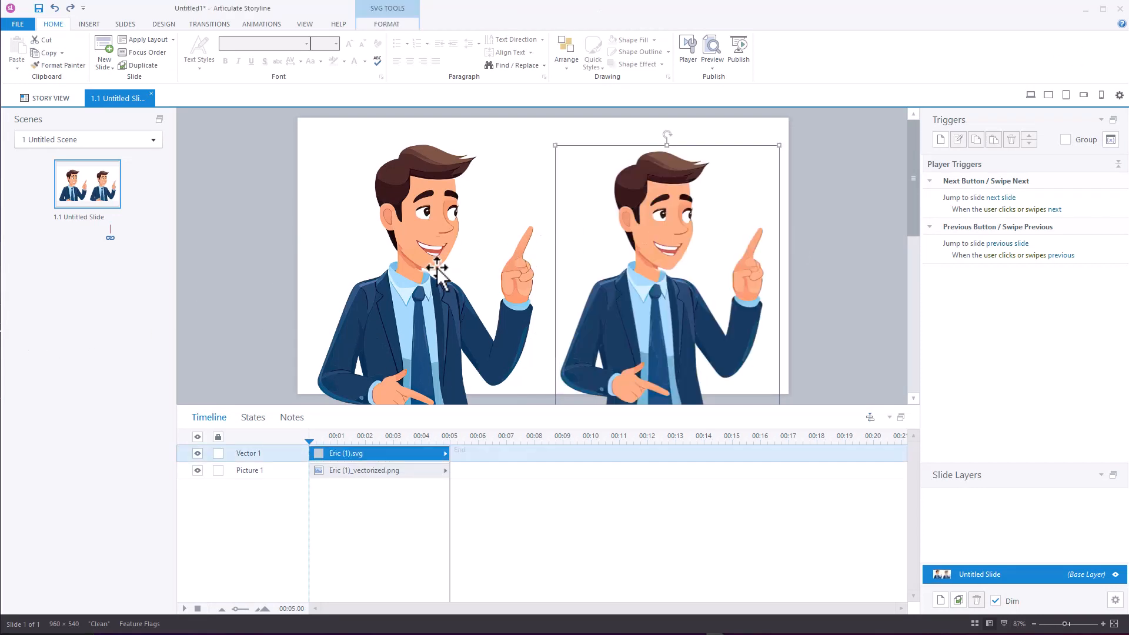
{"action": "left_click", "coordinate": [440, 269]}
{"action": "key", "text": "Delete"}
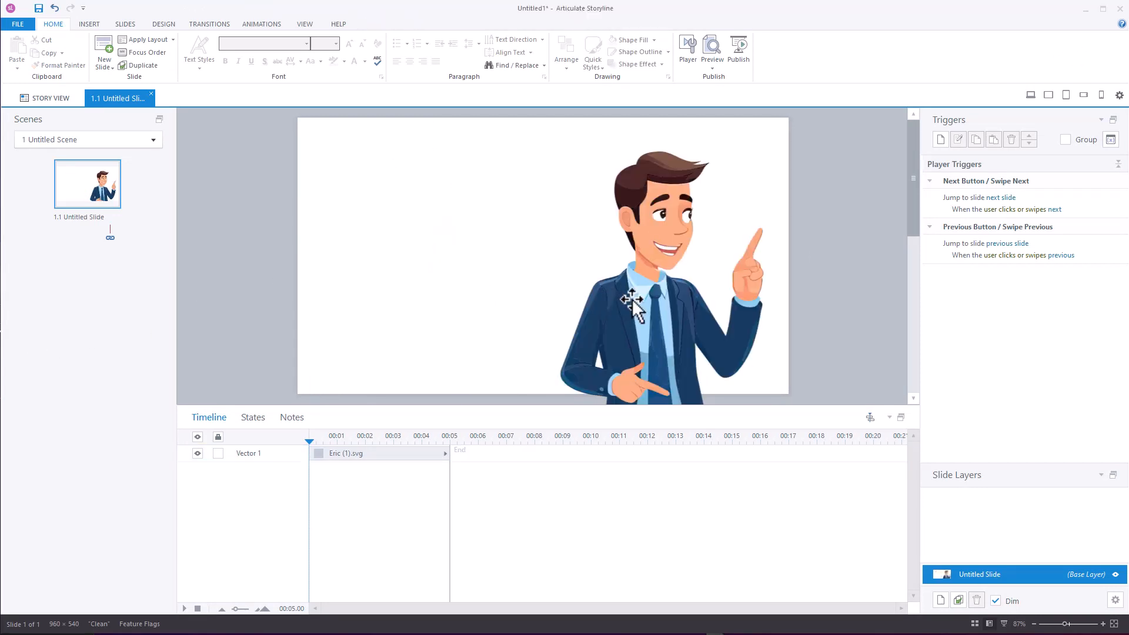
{"action": "left_click_drag", "start_coordinate": [632, 299], "coordinate": [375, 285]}
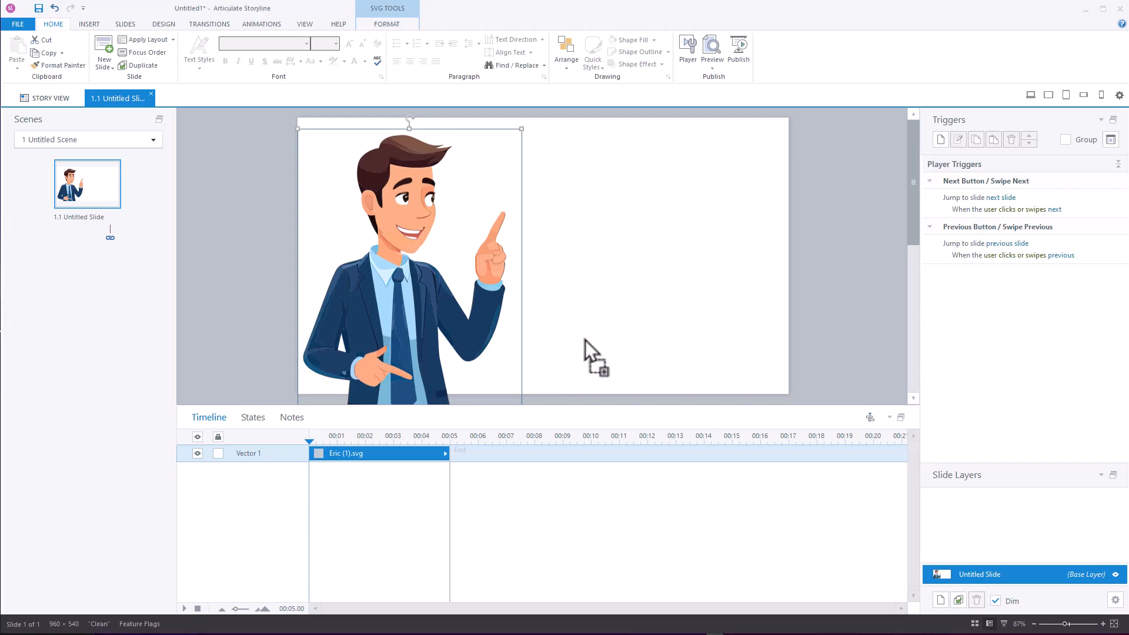
Add eric-ai.svg beside the first figure, scale it to about 456 × 1262 px, and preview this slide
{"action": "left_click_drag", "start_coordinate": [584, 340], "coordinate": [650, 330]}
{"action": "left_click_drag", "start_coordinate": [699, 191], "coordinate": [597, 458]}
{"action": "left_click_drag", "start_coordinate": [686, 215], "coordinate": [948, 38]}
{"action": "left_click_drag", "start_coordinate": [627, 244], "coordinate": [641, 345]}
{"action": "left_click", "coordinate": [279, 69]}
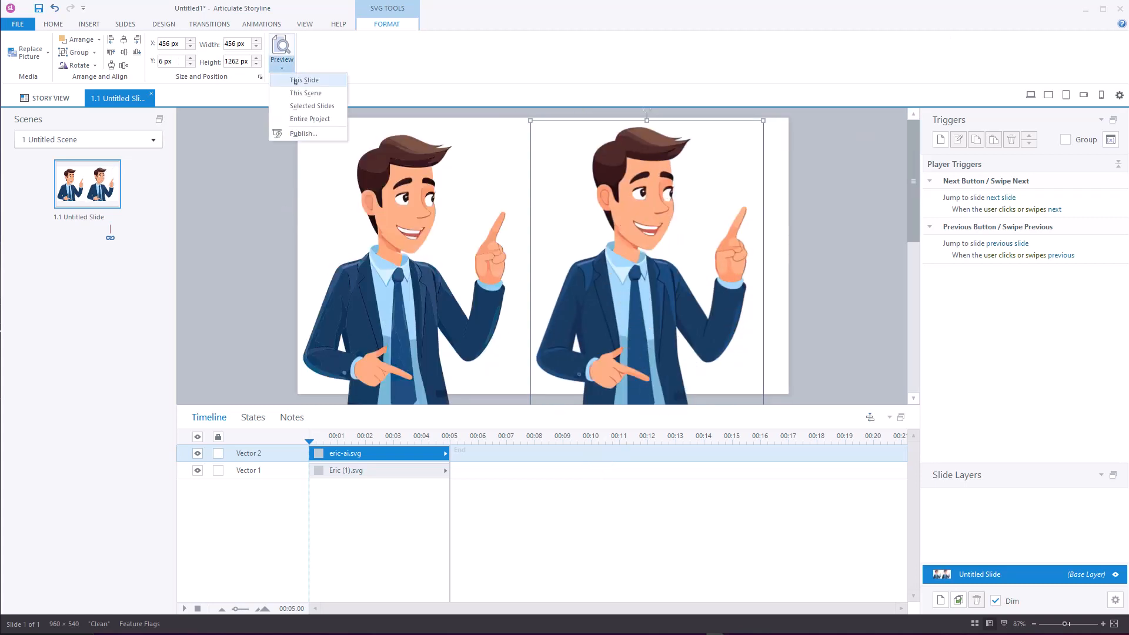
{"action": "left_click", "coordinate": [302, 78]}
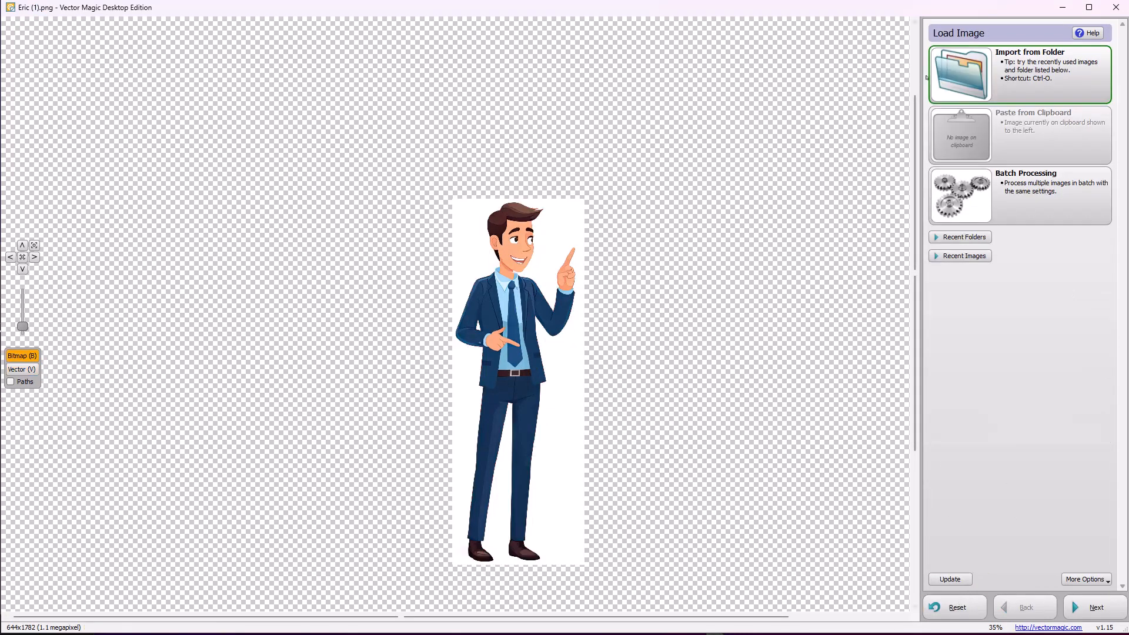
Switch to Vector Magic, import Eric (2).png from the Business-Eric folder, and vectorize it in Fully Automatic mode
{"action": "left_click", "coordinate": [1020, 73]}
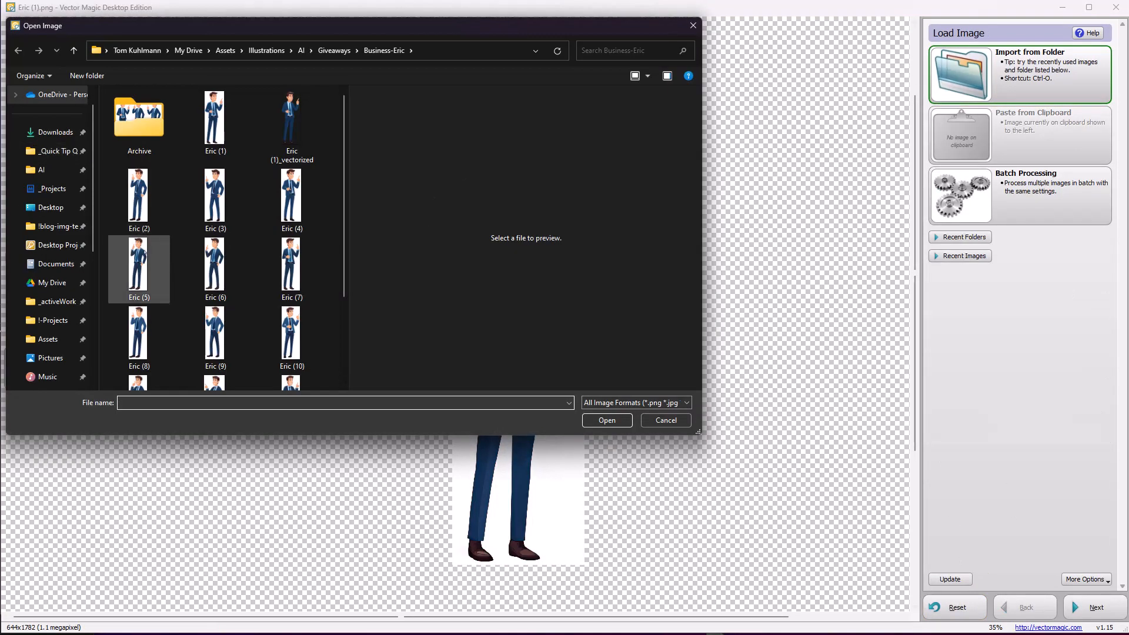
{"action": "left_click", "coordinate": [139, 197]}
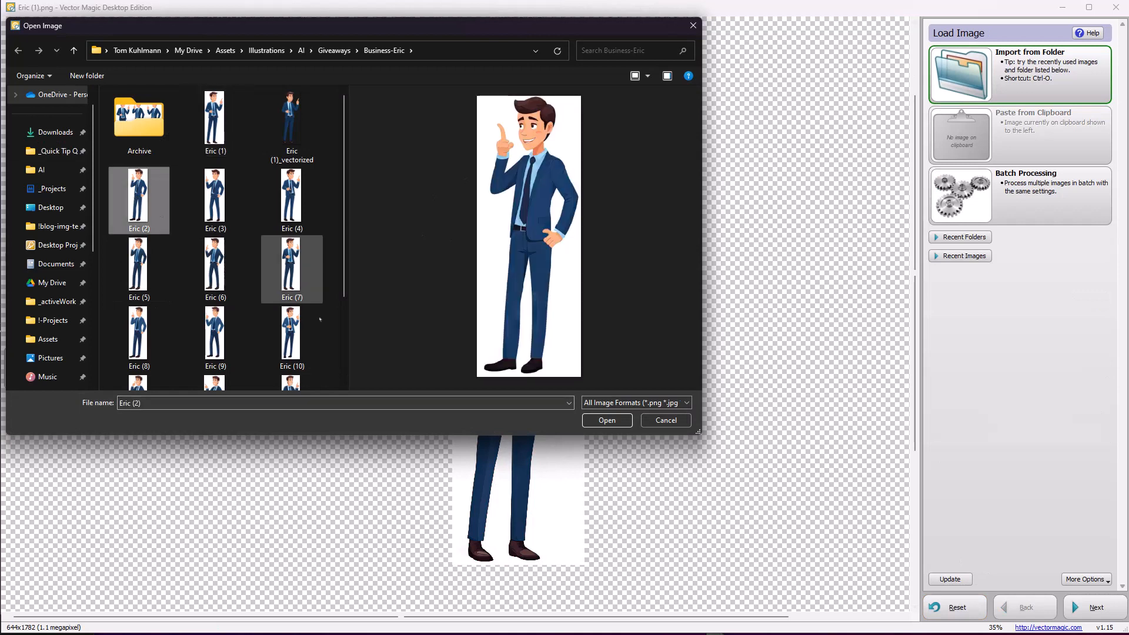
{"action": "left_click", "coordinate": [607, 420]}
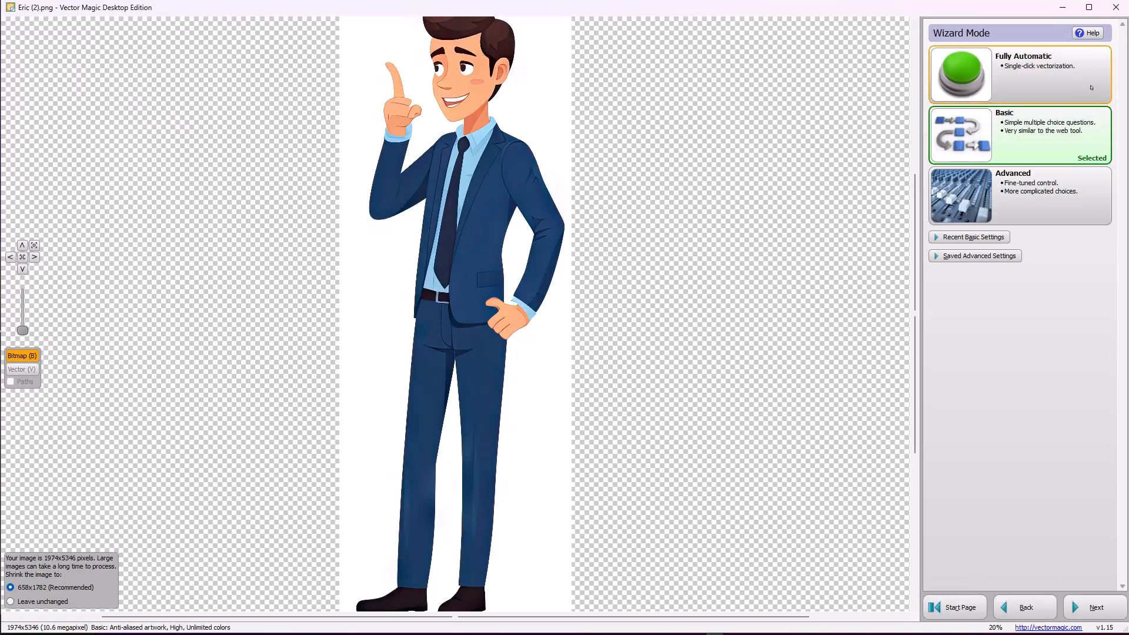
{"action": "left_click", "coordinate": [1034, 82]}
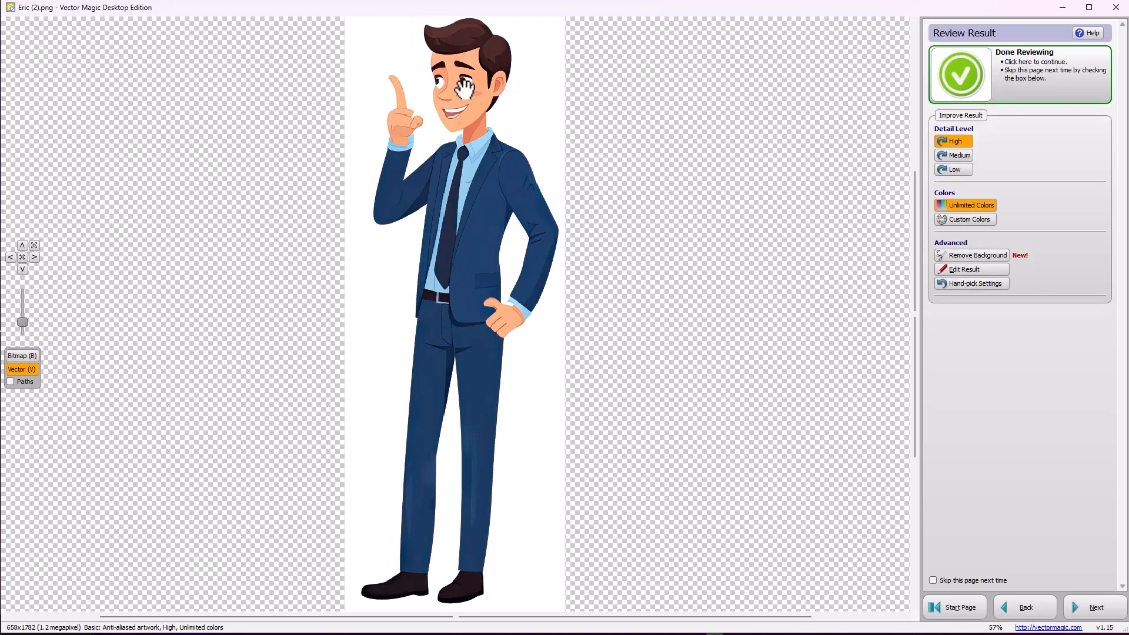
Pencil small white highlights into both pupils of the figure's segmentation and update the vector result
{"action": "scroll", "coordinate": [420, 122], "scroll_direction": "up", "scroll_amount": 5}
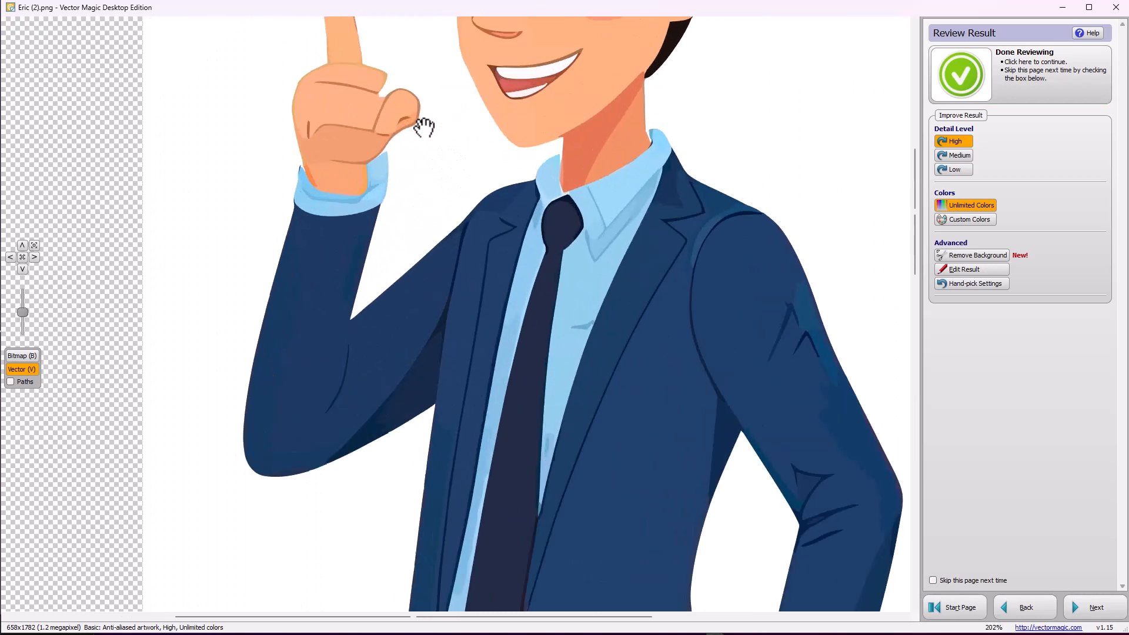
{"action": "scroll", "coordinate": [421, 129], "scroll_direction": "down", "scroll_amount": 6}
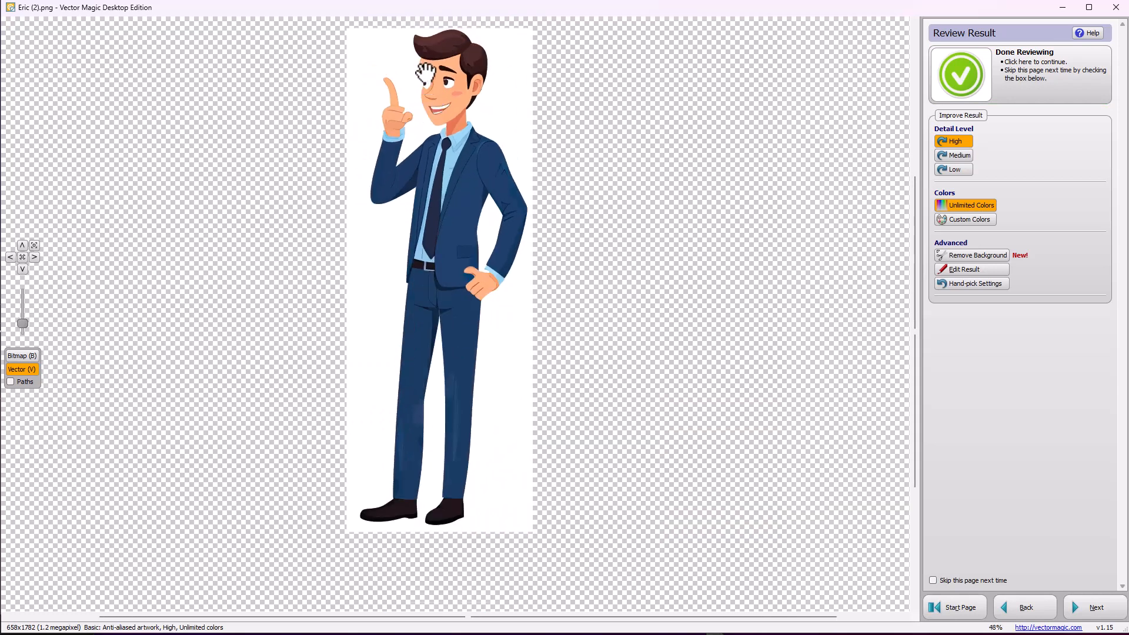
{"action": "scroll", "coordinate": [435, 112], "scroll_direction": "up", "scroll_amount": 3}
{"action": "scroll", "coordinate": [438, 112], "scroll_direction": "up", "scroll_amount": 2}
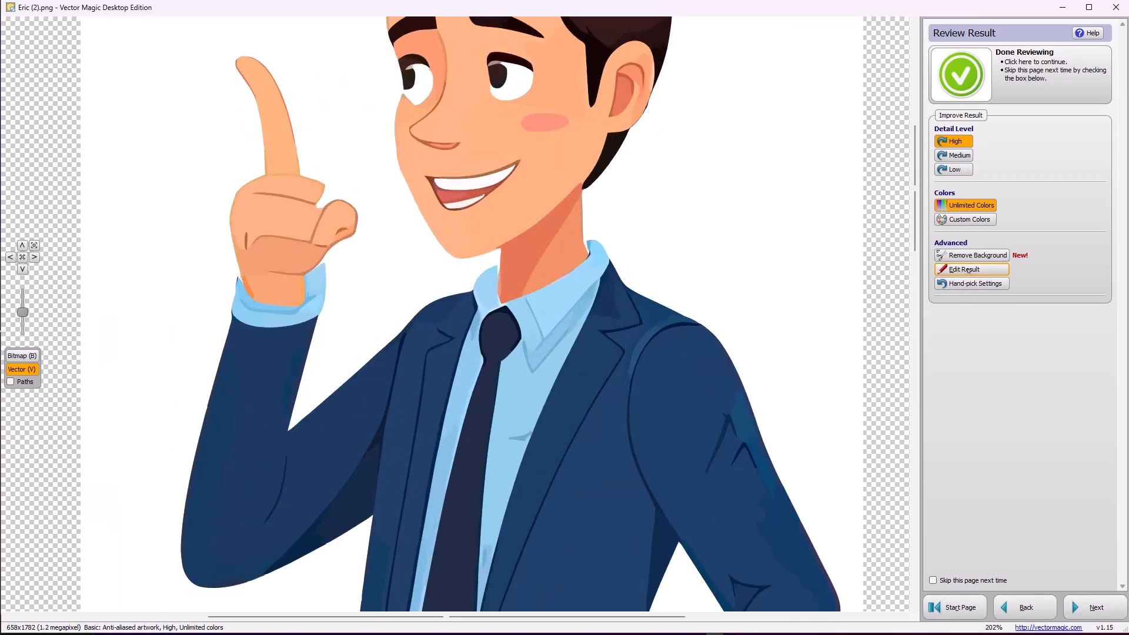
{"action": "left_click", "coordinate": [969, 270]}
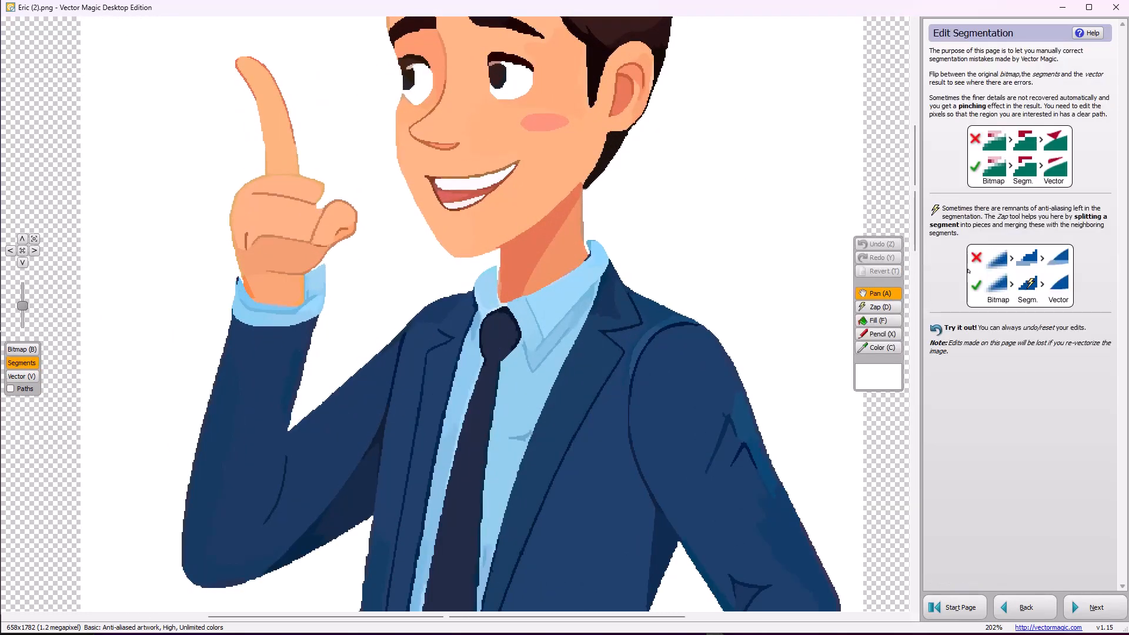
{"action": "left_click", "coordinate": [877, 334]}
{"action": "left_click", "coordinate": [409, 75]}
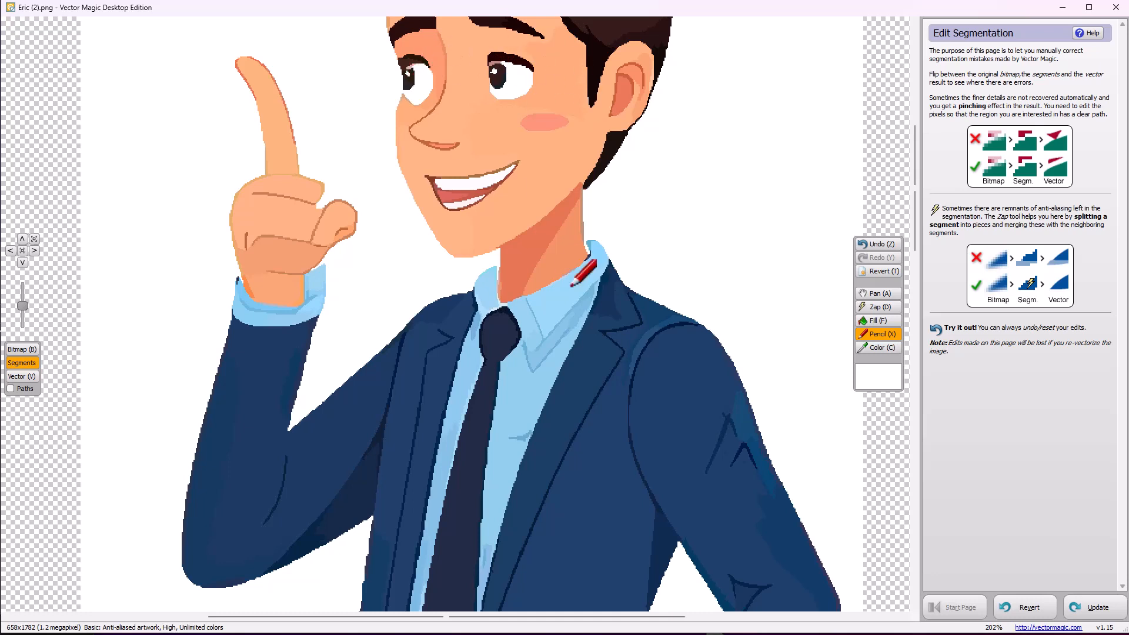
{"action": "scroll", "coordinate": [566, 187], "scroll_direction": "down", "scroll_amount": 2}
{"action": "scroll", "coordinate": [563, 193], "scroll_direction": "down", "scroll_amount": 1}
{"action": "scroll", "coordinate": [541, 294], "scroll_direction": "down", "scroll_amount": 2}
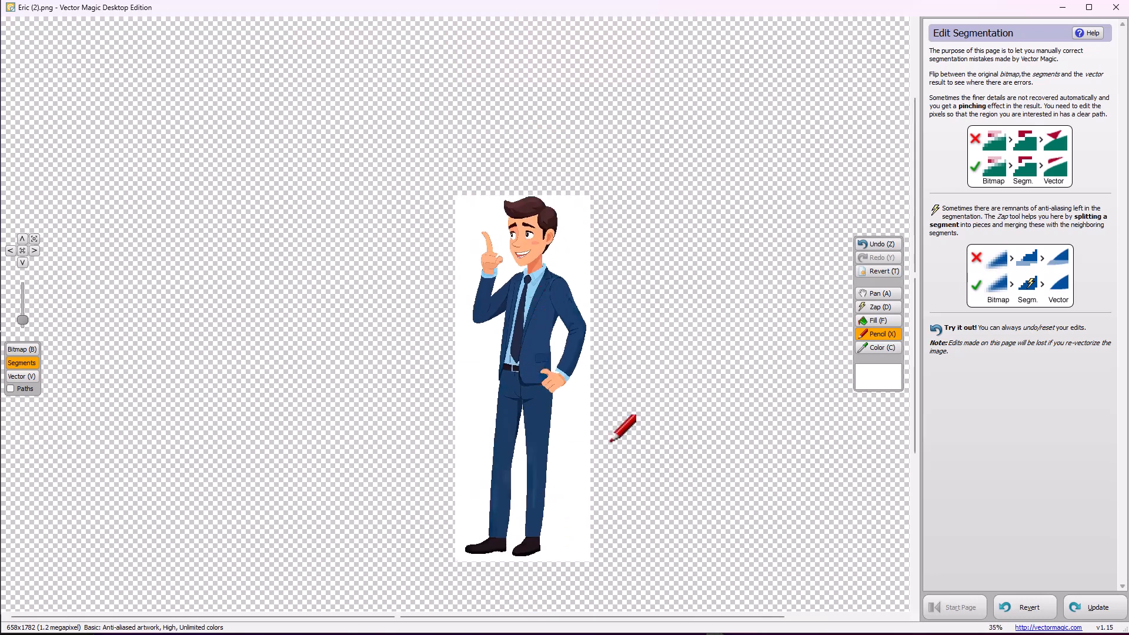
{"action": "left_click", "coordinate": [1095, 607]}
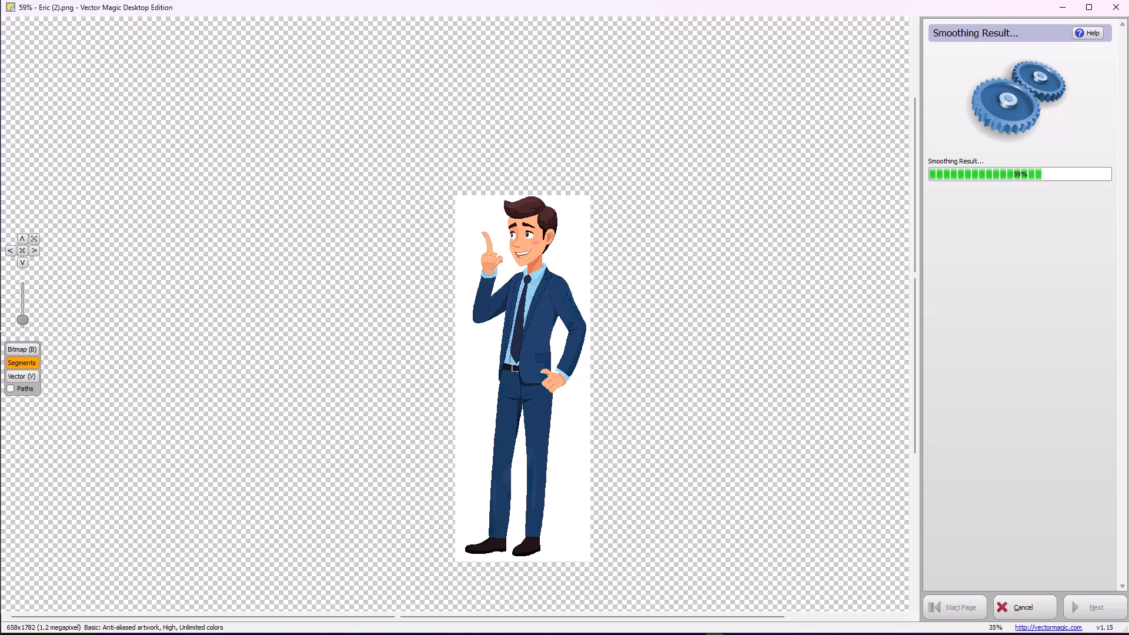
Erase the white background shape around the figure with Remove Background
{"action": "scroll", "coordinate": [595, 276], "scroll_direction": "up", "scroll_amount": 5}
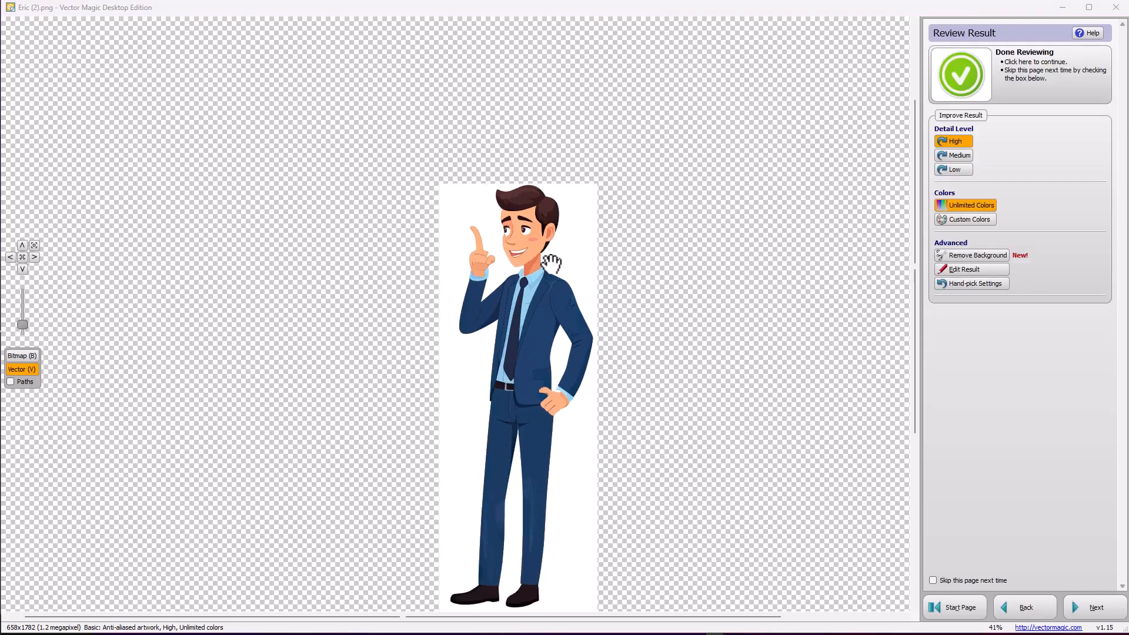
{"action": "scroll", "coordinate": [465, 226], "scroll_direction": "down", "scroll_amount": 4}
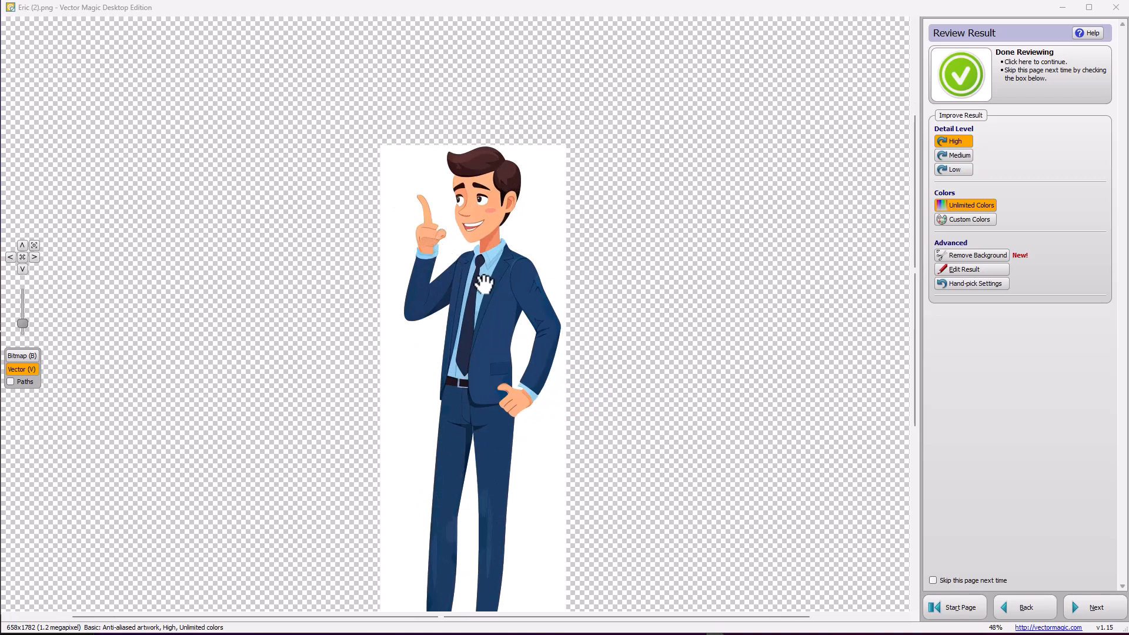
{"action": "scroll", "coordinate": [479, 270], "scroll_direction": "down", "scroll_amount": 3}
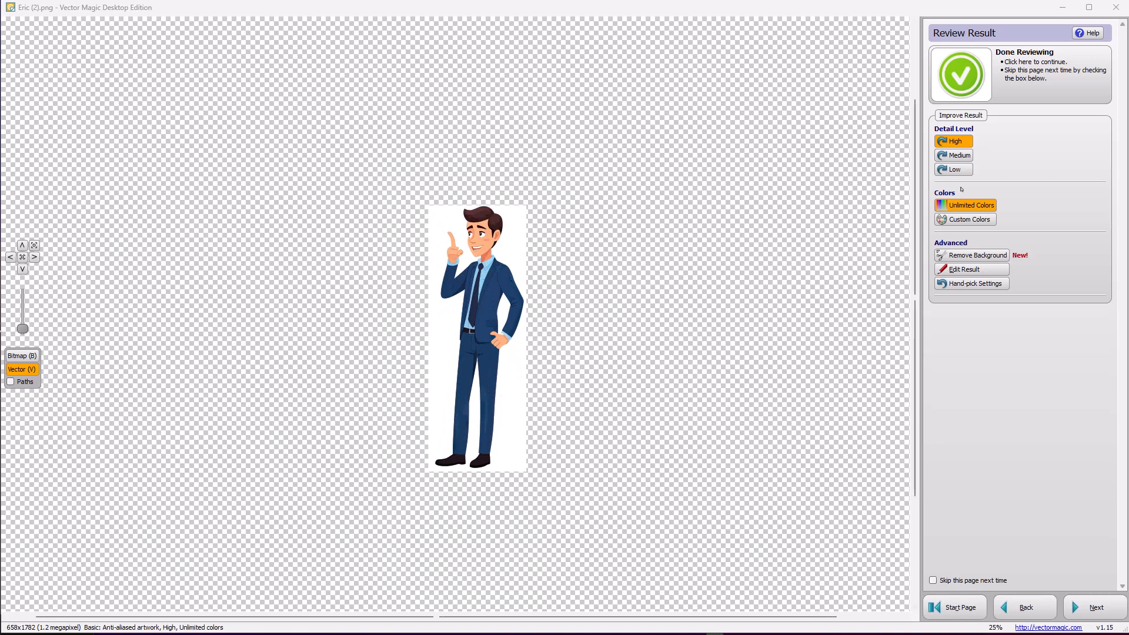
{"action": "left_click", "coordinate": [976, 255]}
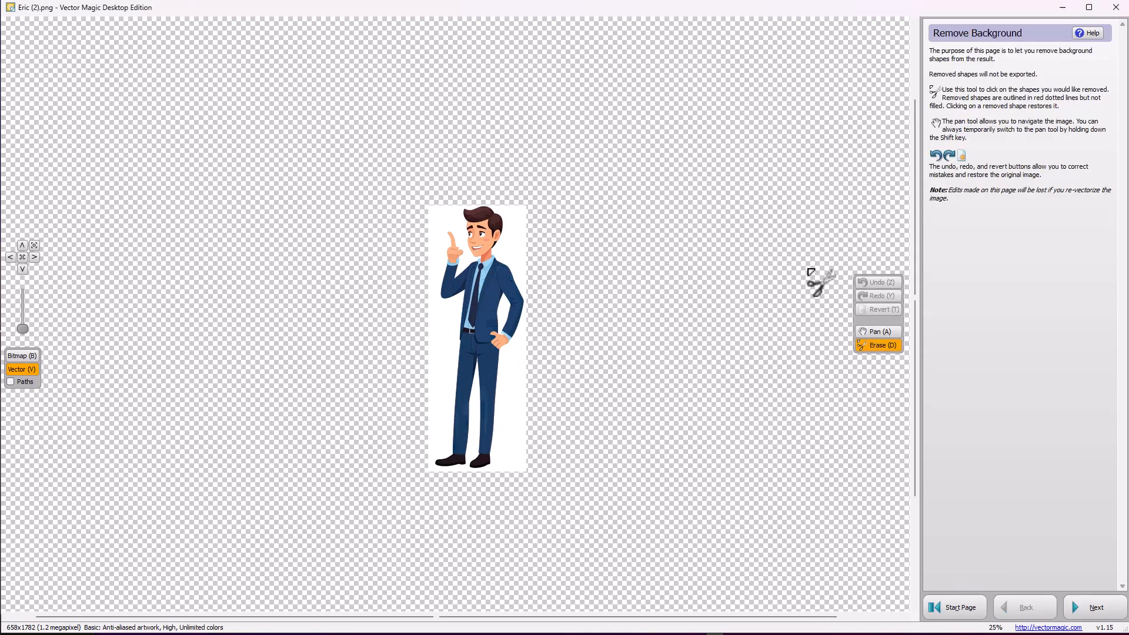
{"action": "left_click", "coordinate": [522, 261]}
Erase the light leftover sliver at the top of the gap between the trouser legs
{"action": "scroll", "coordinate": [503, 325], "scroll_direction": "up", "scroll_amount": 3}
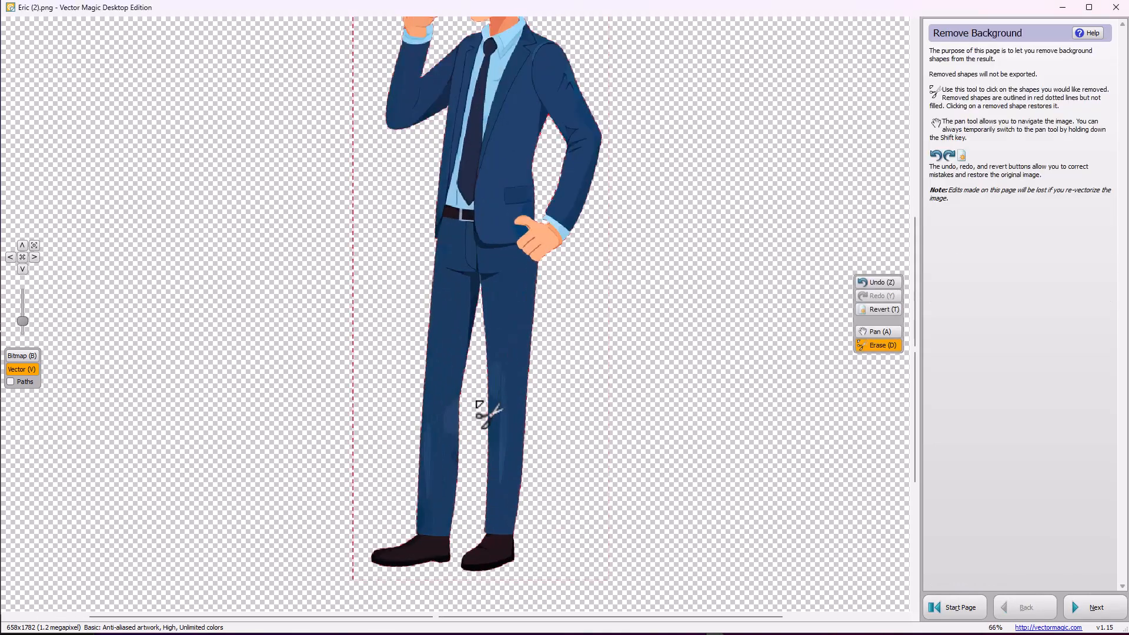
{"action": "scroll", "coordinate": [471, 138], "scroll_direction": "up", "scroll_amount": 2}
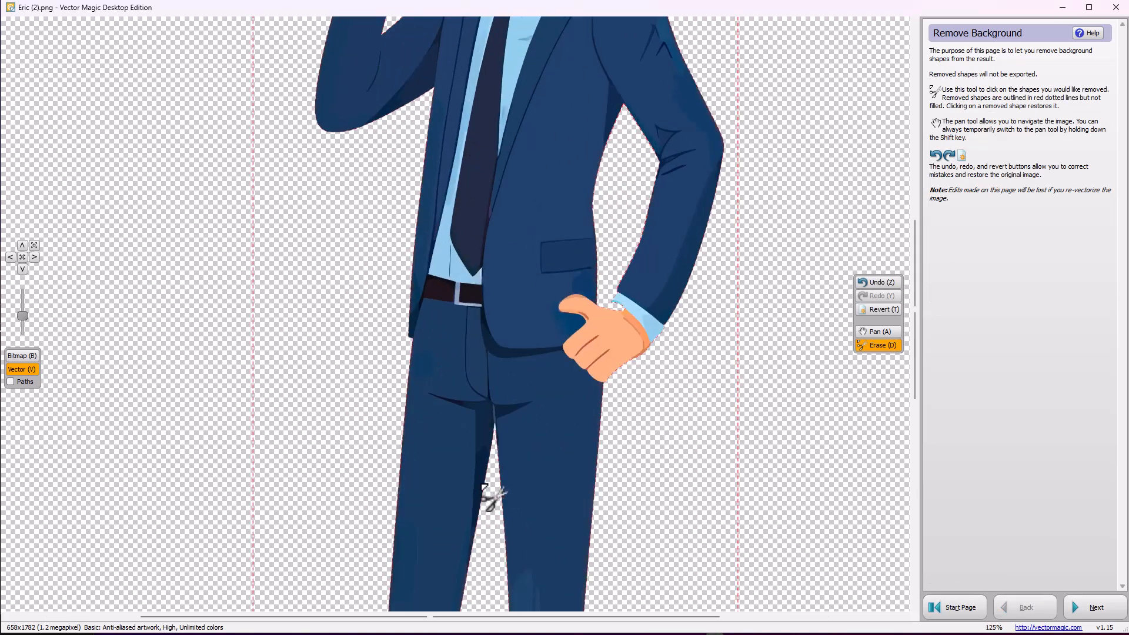
{"action": "scroll", "coordinate": [491, 496], "scroll_direction": "up", "scroll_amount": 3}
{"action": "scroll", "coordinate": [504, 406], "scroll_direction": "up", "scroll_amount": 4}
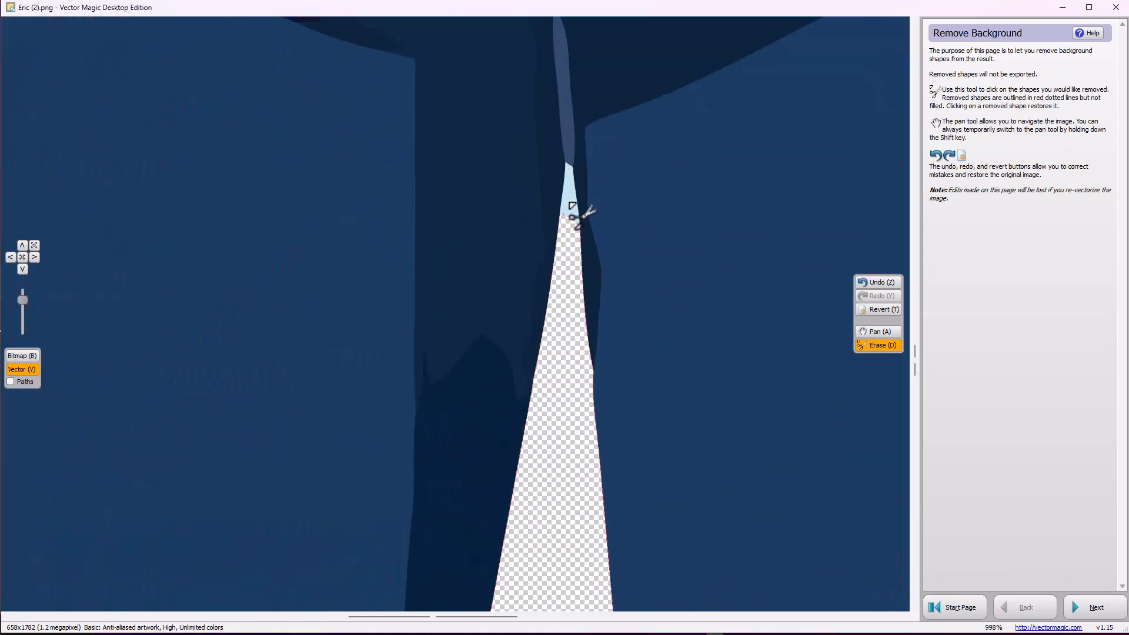
{"action": "left_click", "coordinate": [571, 200]}
Inspect the cutout's trousers, shoes, collar, raised hand and face for leftover or wrongly removed background shapes
{"action": "scroll", "coordinate": [504, 223], "scroll_direction": "down", "scroll_amount": 11}
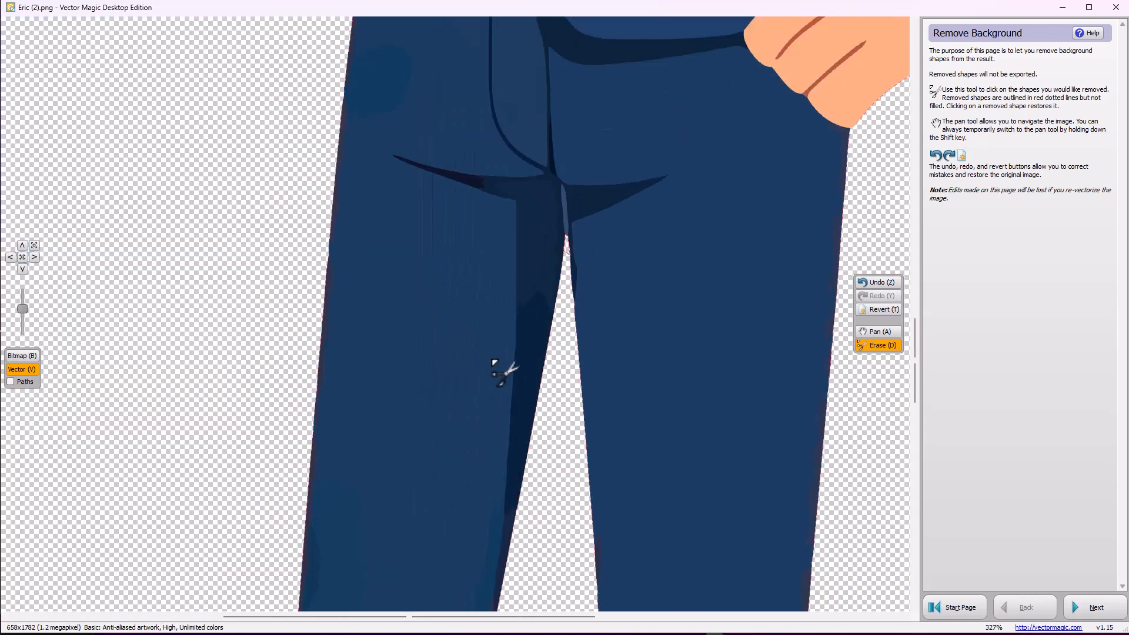
{"action": "scroll", "coordinate": [438, 588], "scroll_direction": "up", "scroll_amount": 5}
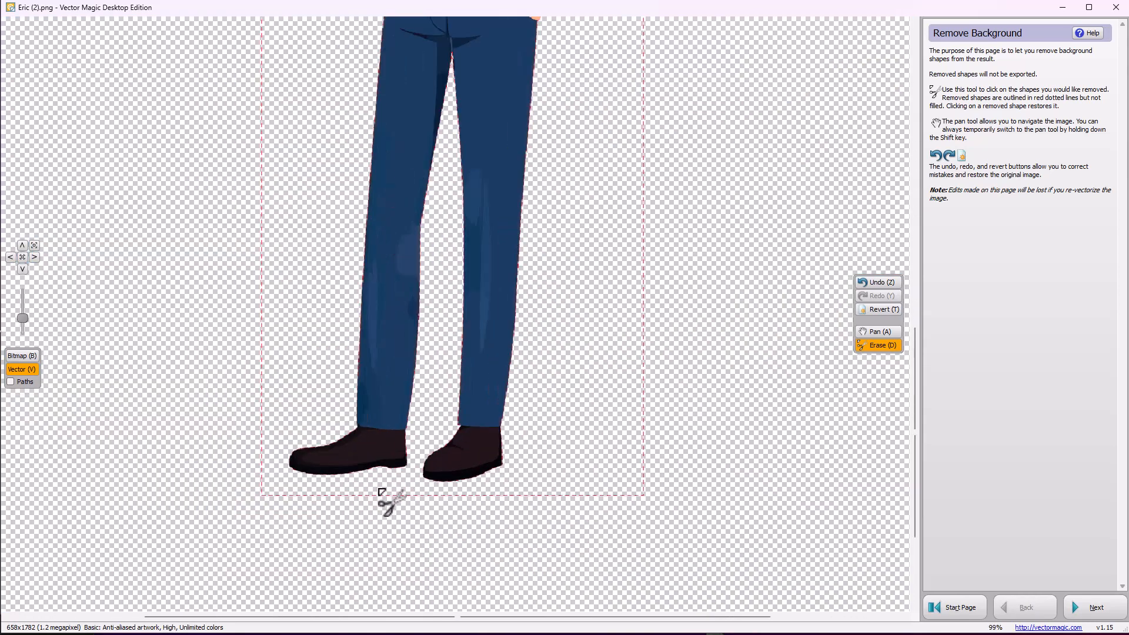
{"action": "scroll", "coordinate": [489, 216], "scroll_direction": "down", "scroll_amount": 3}
{"action": "scroll", "coordinate": [489, 216], "scroll_direction": "down", "scroll_amount": 2}
{"action": "scroll", "coordinate": [443, 181], "scroll_direction": "up", "scroll_amount": 5}
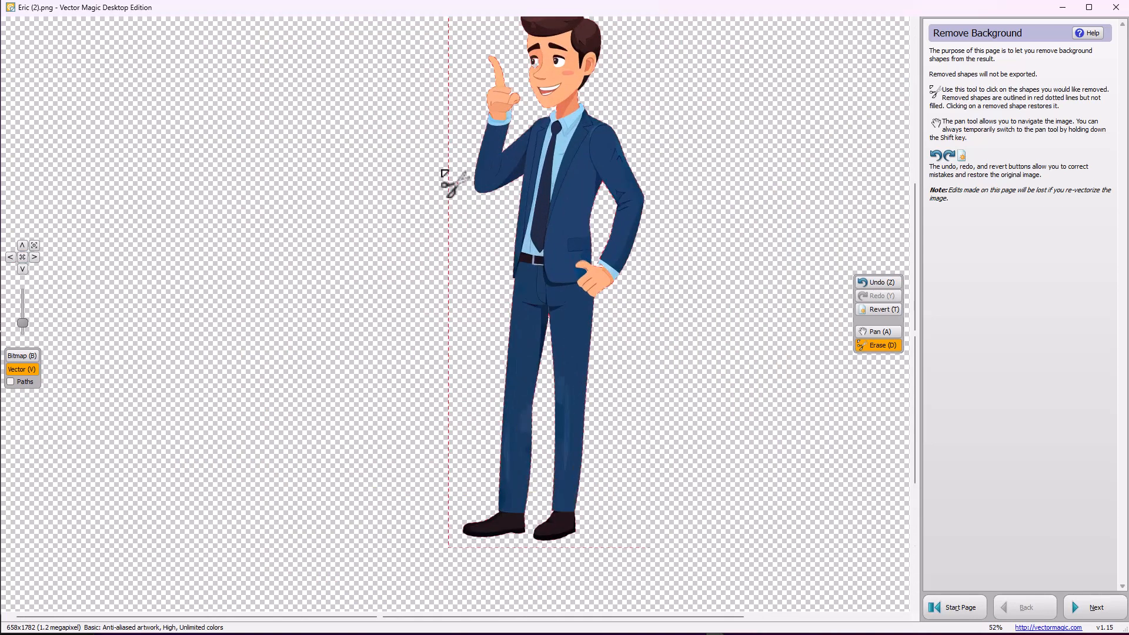
{"action": "scroll", "coordinate": [576, 68], "scroll_direction": "up", "scroll_amount": 3}
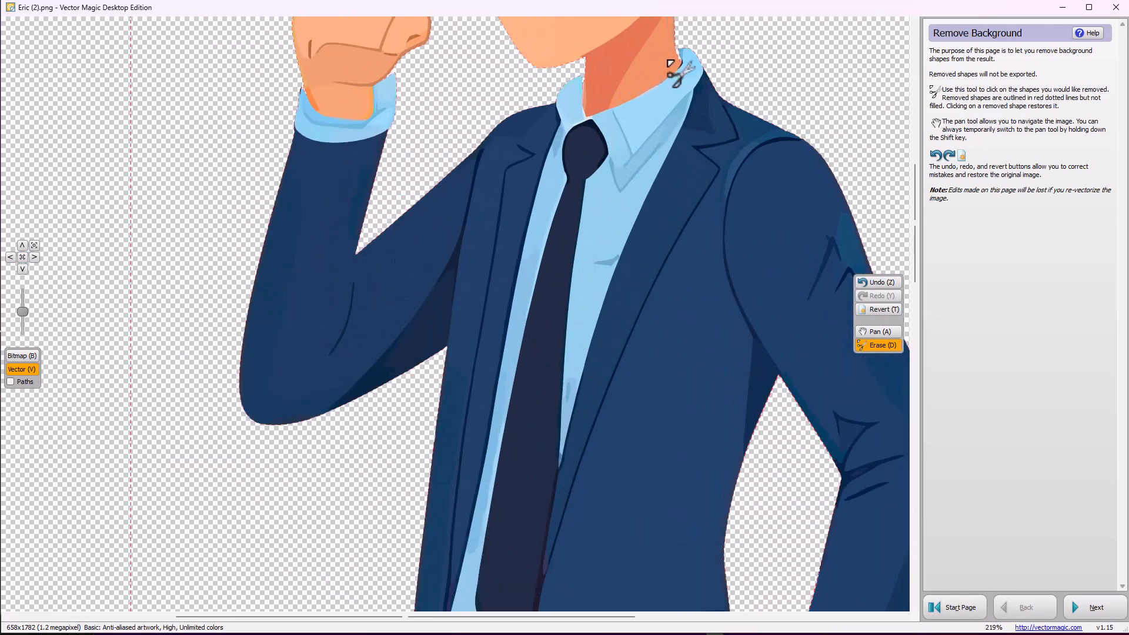
{"action": "scroll", "coordinate": [682, 56], "scroll_direction": "up", "scroll_amount": 1}
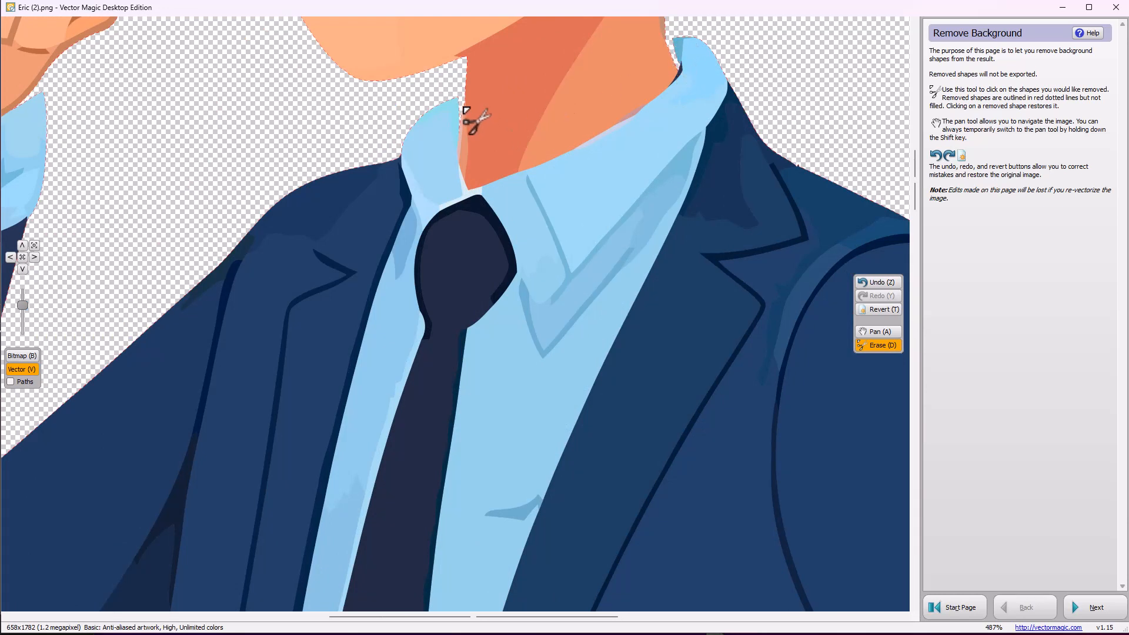
{"action": "scroll", "coordinate": [465, 151], "scroll_direction": "down", "scroll_amount": 5}
{"action": "scroll", "coordinate": [450, 176], "scroll_direction": "up", "scroll_amount": 4}
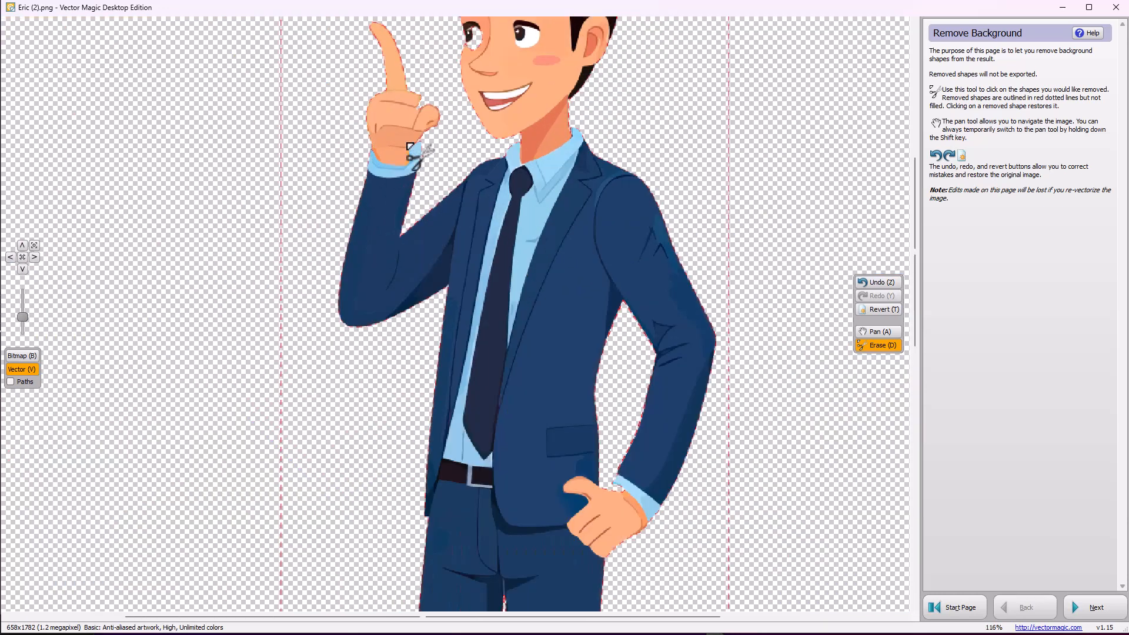
{"action": "scroll", "coordinate": [424, 118], "scroll_direction": "down", "scroll_amount": 6}
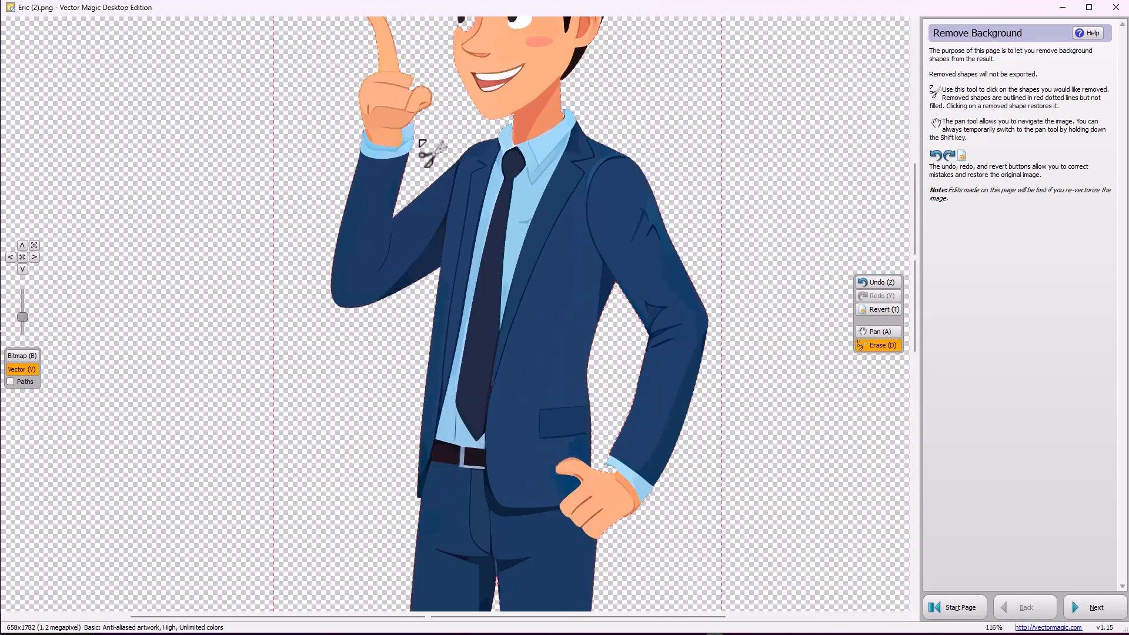
{"action": "scroll", "coordinate": [452, 113], "scroll_direction": "up", "scroll_amount": 5}
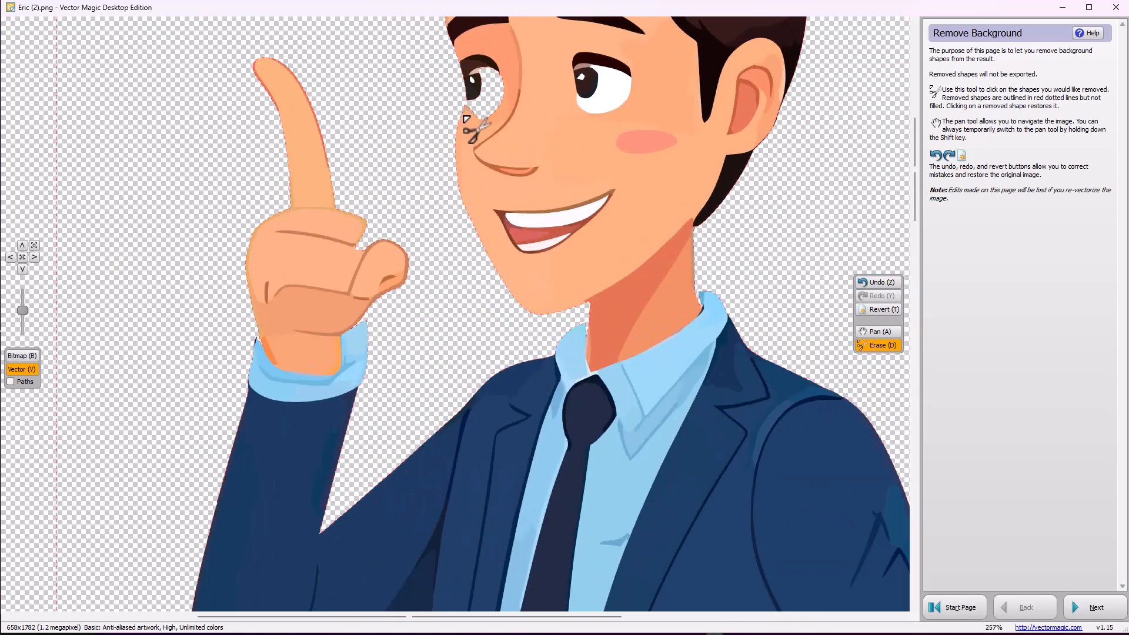
{"action": "scroll", "coordinate": [686, 308], "scroll_direction": "down", "scroll_amount": 4}
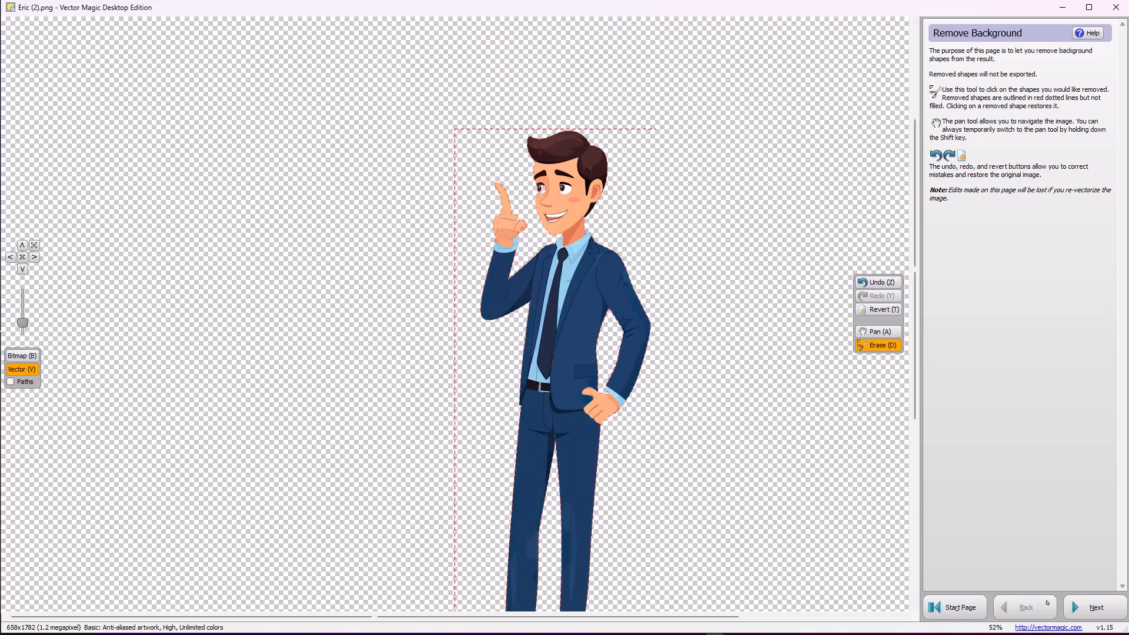
Finish the background removal, open the result's segmentation for editing, and pencil the missing outer eye edge in the tan sampled beneath the eye
{"action": "left_click", "coordinate": [1099, 606]}
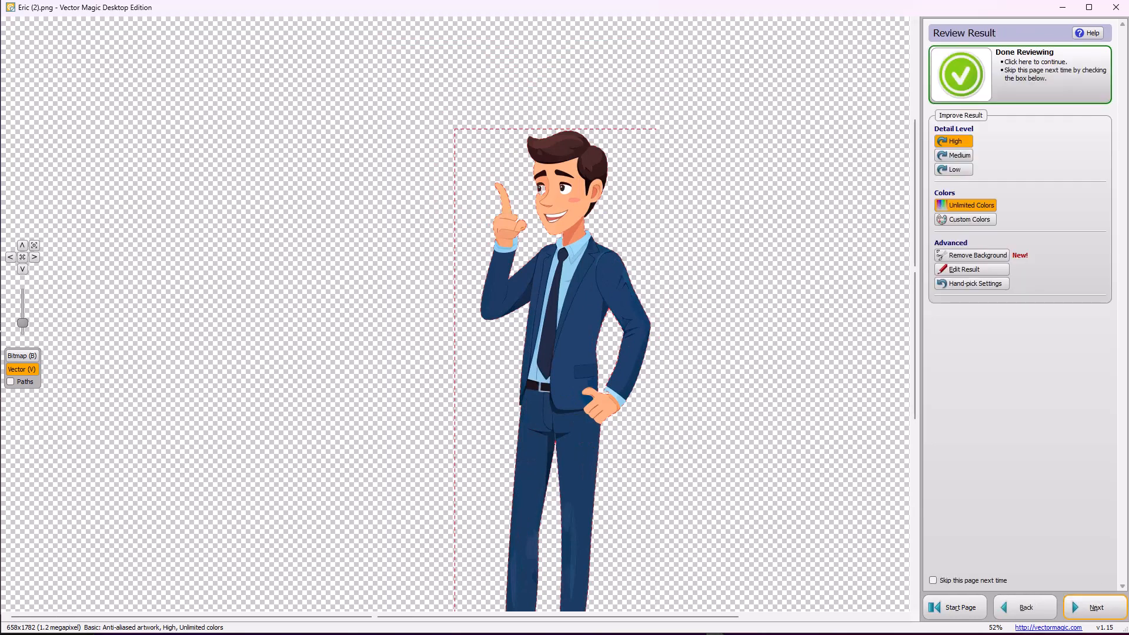
{"action": "left_click", "coordinate": [971, 269]}
{"action": "scroll", "coordinate": [512, 202], "scroll_direction": "up", "scroll_amount": 10}
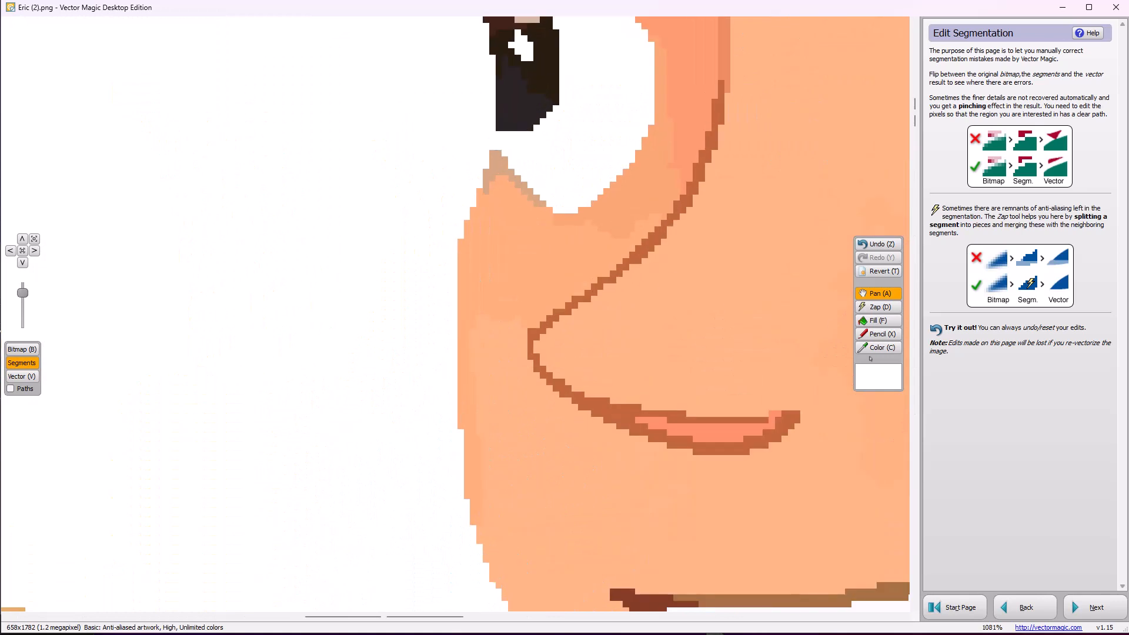
{"action": "left_click", "coordinate": [874, 348]}
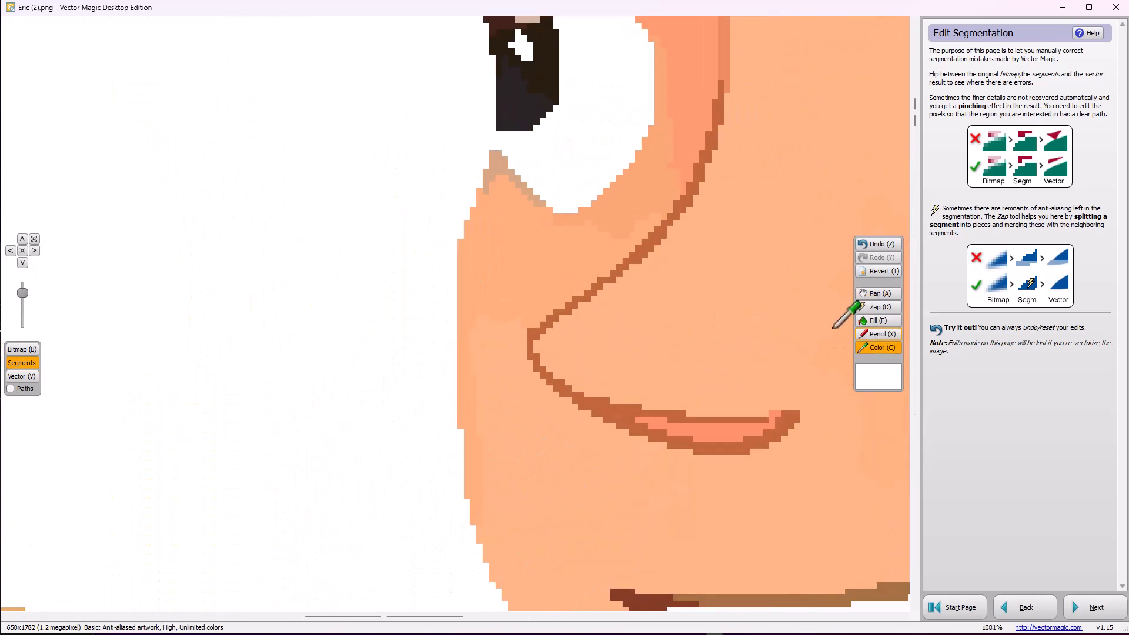
{"action": "left_click", "coordinate": [502, 156]}
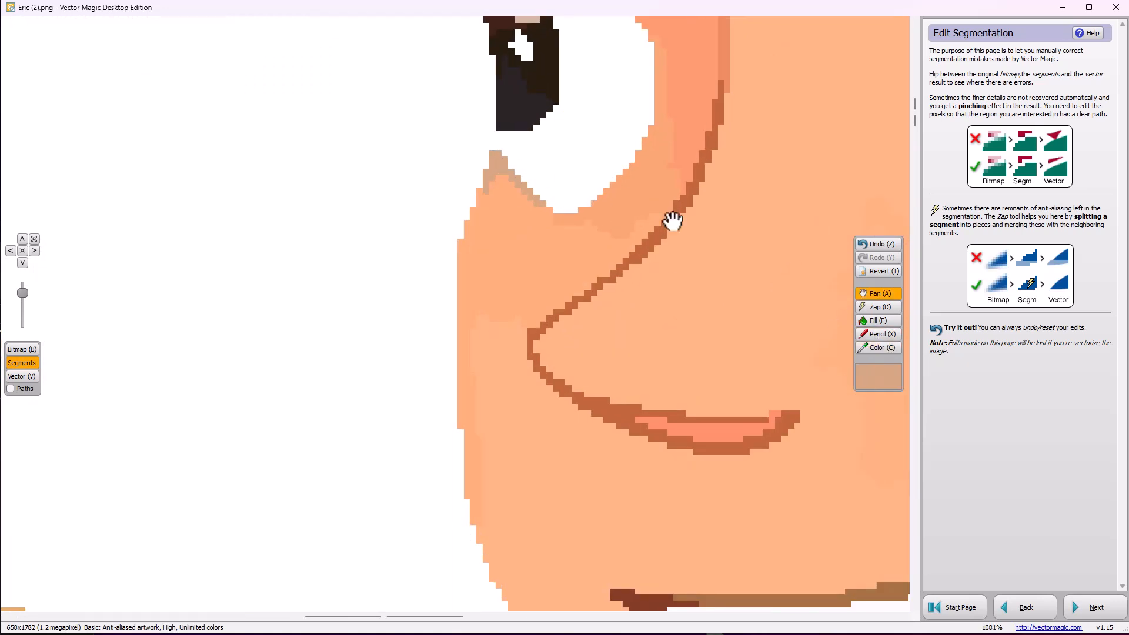
{"action": "left_click", "coordinate": [877, 334]}
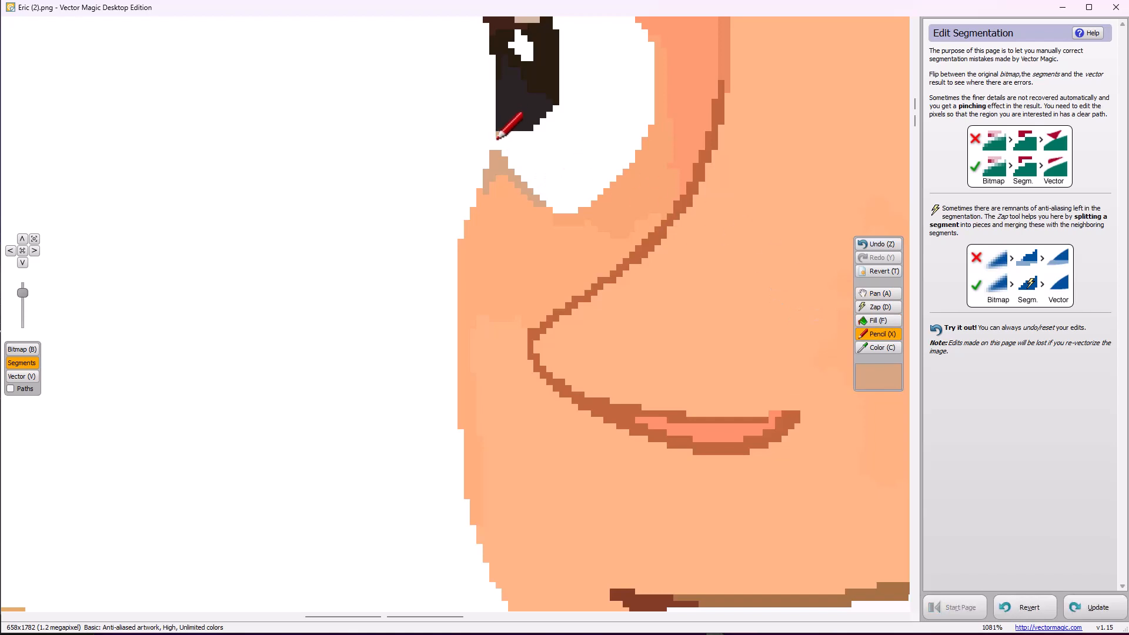
{"action": "scroll", "coordinate": [545, 195], "scroll_direction": "down", "scroll_amount": 4}
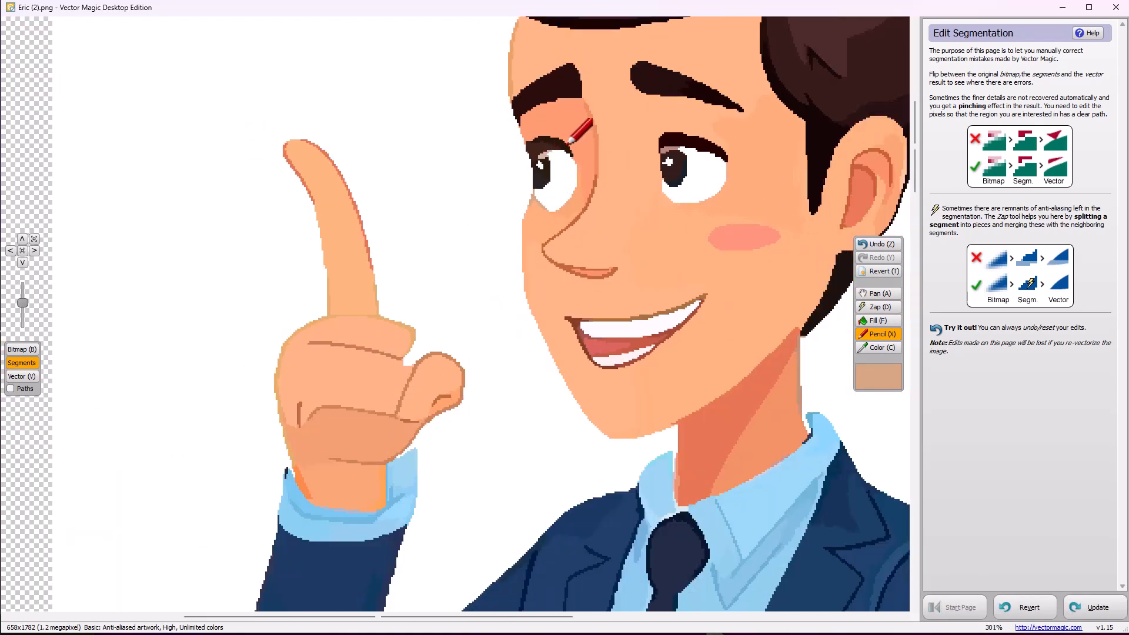
Sample the medium blue at the collar tip behind the neck, pencil a closing line to the neck, and fill the enclosed white gap
{"action": "scroll", "coordinate": [788, 336], "scroll_direction": "down", "scroll_amount": 1}
{"action": "scroll", "coordinate": [812, 410], "scroll_direction": "up", "scroll_amount": 6}
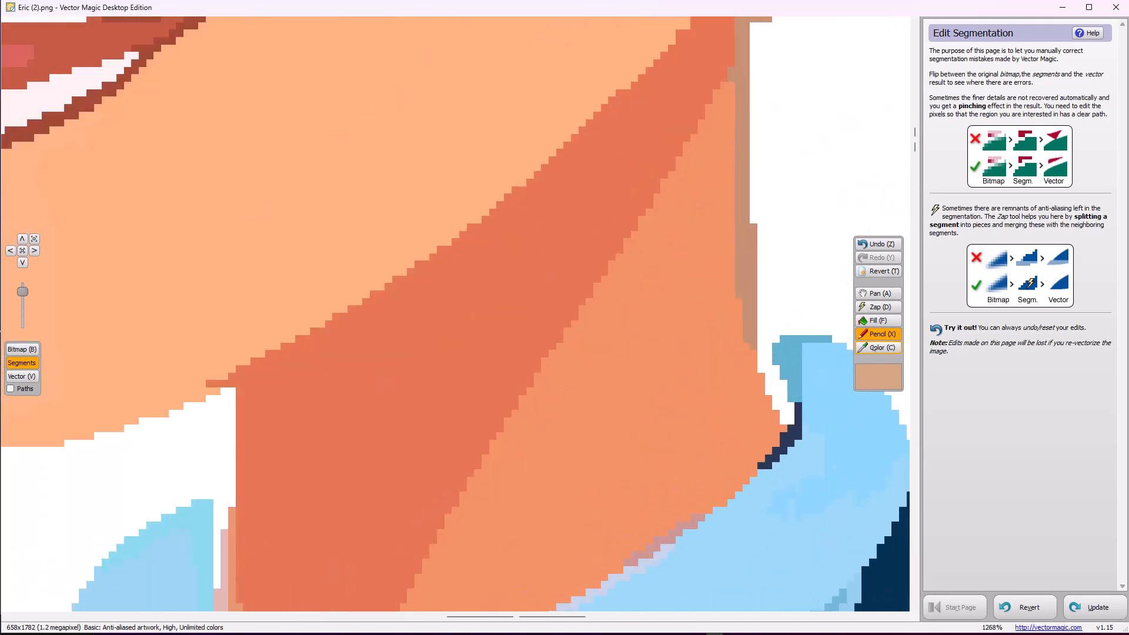
{"action": "left_click", "coordinate": [871, 349]}
{"action": "left_click", "coordinate": [778, 355]}
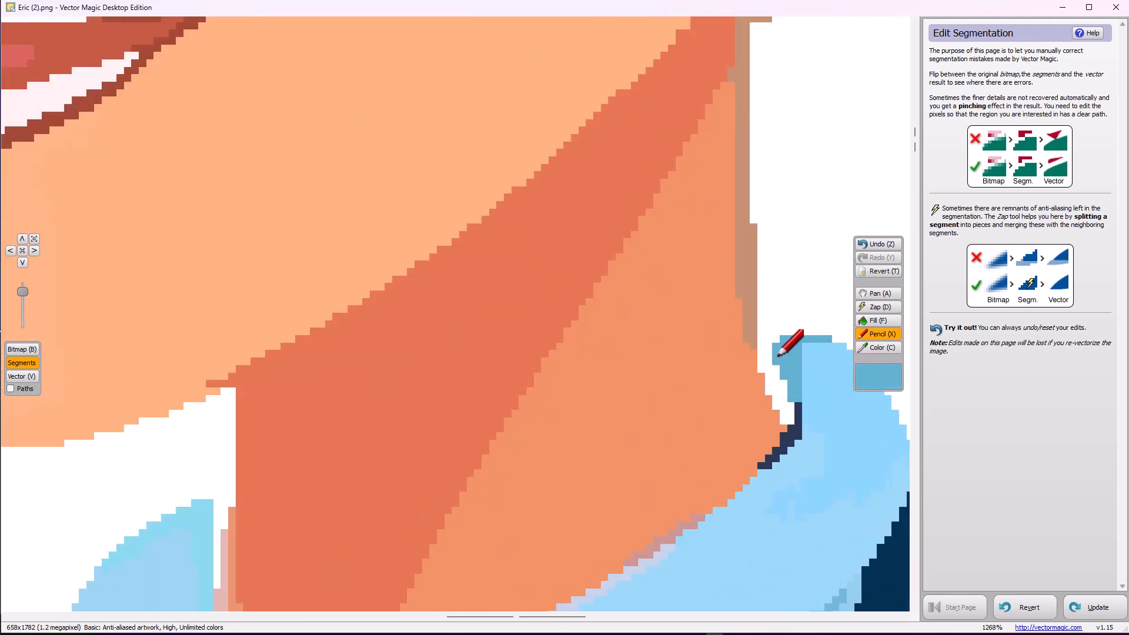
{"action": "key", "text": "a"}
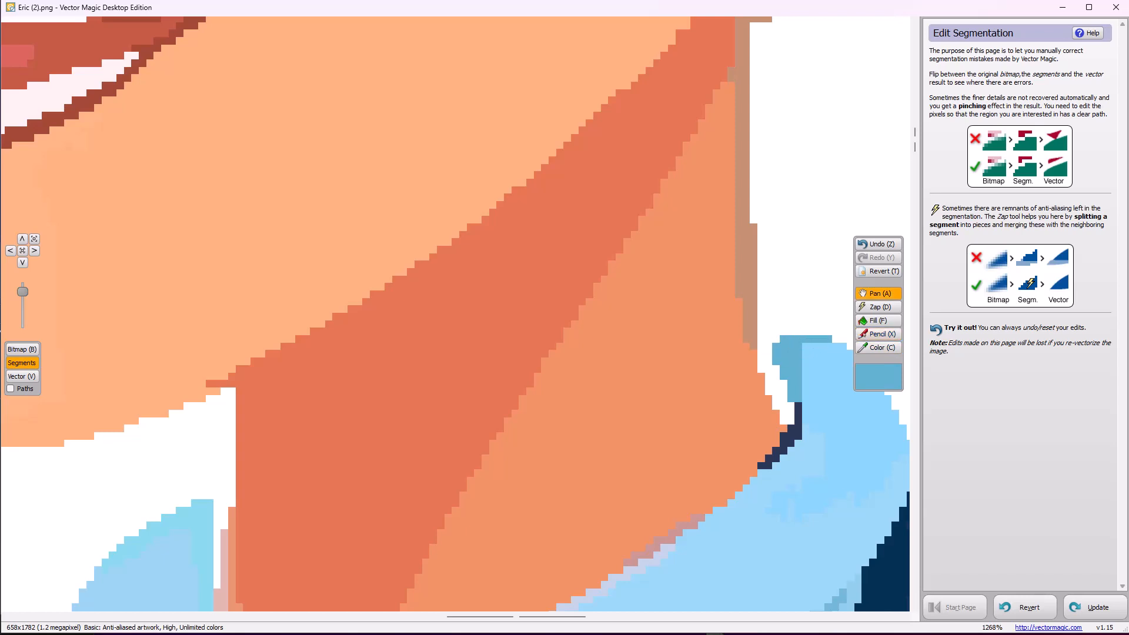
{"action": "left_click", "coordinate": [878, 334]}
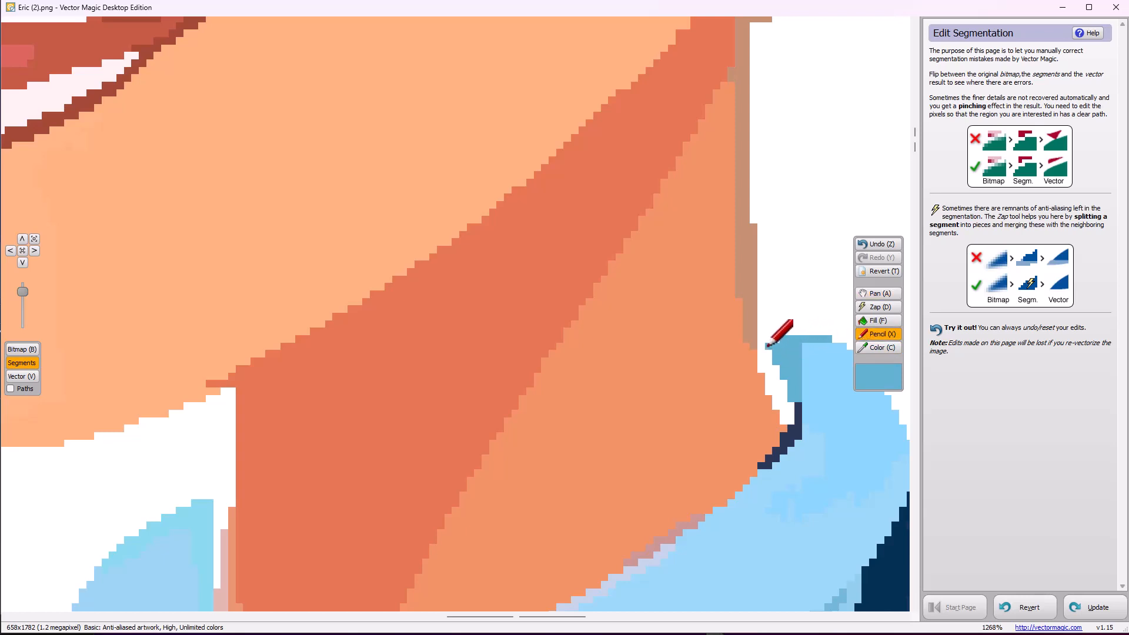
{"action": "mouse_move", "coordinate": [767, 347]}
{"action": "left_mouse_down"}
{"action": "mouse_move", "coordinate": [764, 337]}
{"action": "mouse_move", "coordinate": [782, 336]}
{"action": "mouse_move", "coordinate": [794, 367]}
{"action": "left_mouse_up"}
{"action": "left_click", "coordinate": [877, 324]}
{"action": "left_click", "coordinate": [775, 381]}
Close the collar gap below the chin with a pencil line in the collar's sampled light blue, and fill the white strip beside the neck
{"action": "scroll", "coordinate": [394, 469], "scroll_direction": "down", "scroll_amount": 5}
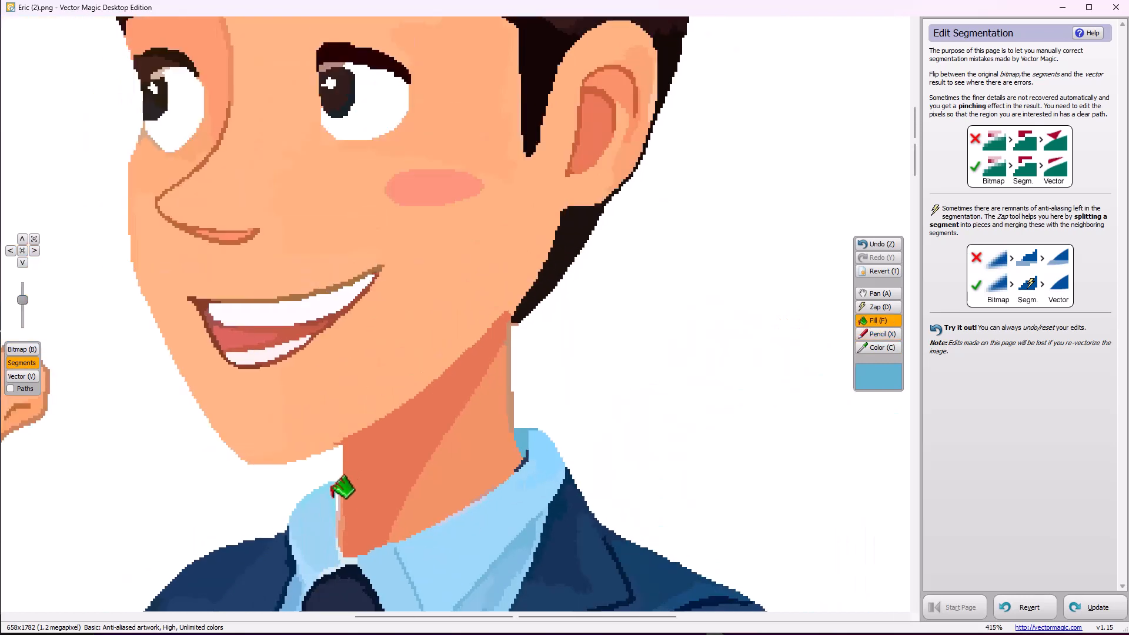
{"action": "scroll", "coordinate": [338, 506], "scroll_direction": "up", "scroll_amount": 5}
{"action": "scroll", "coordinate": [349, 500], "scroll_direction": "up", "scroll_amount": 2}
{"action": "left_click", "coordinate": [878, 347]}
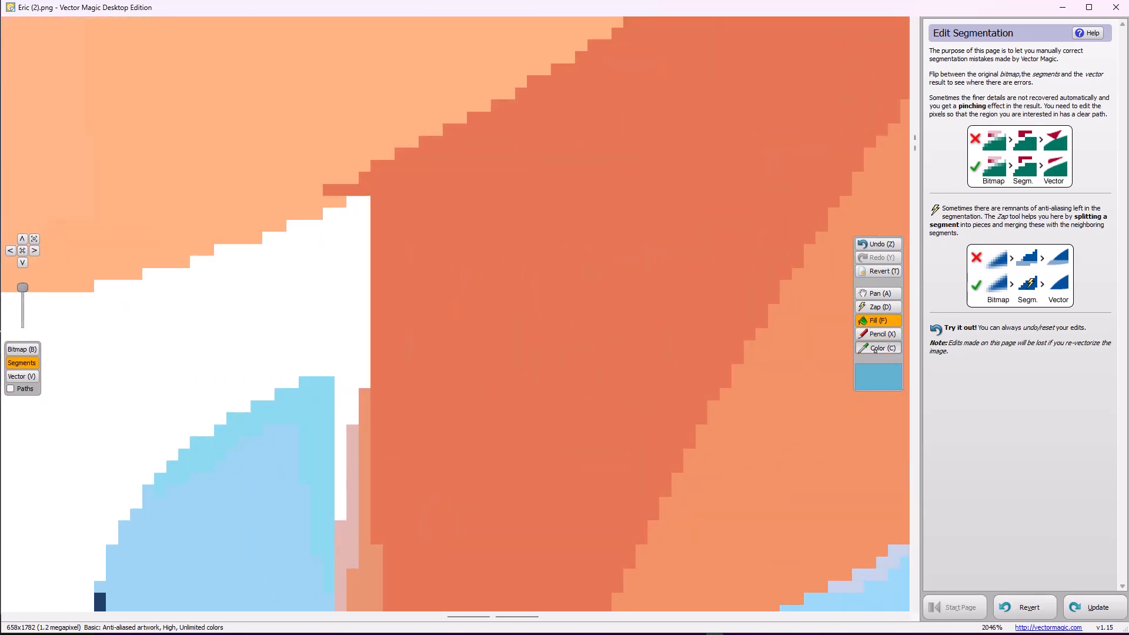
{"action": "left_click", "coordinate": [315, 402]}
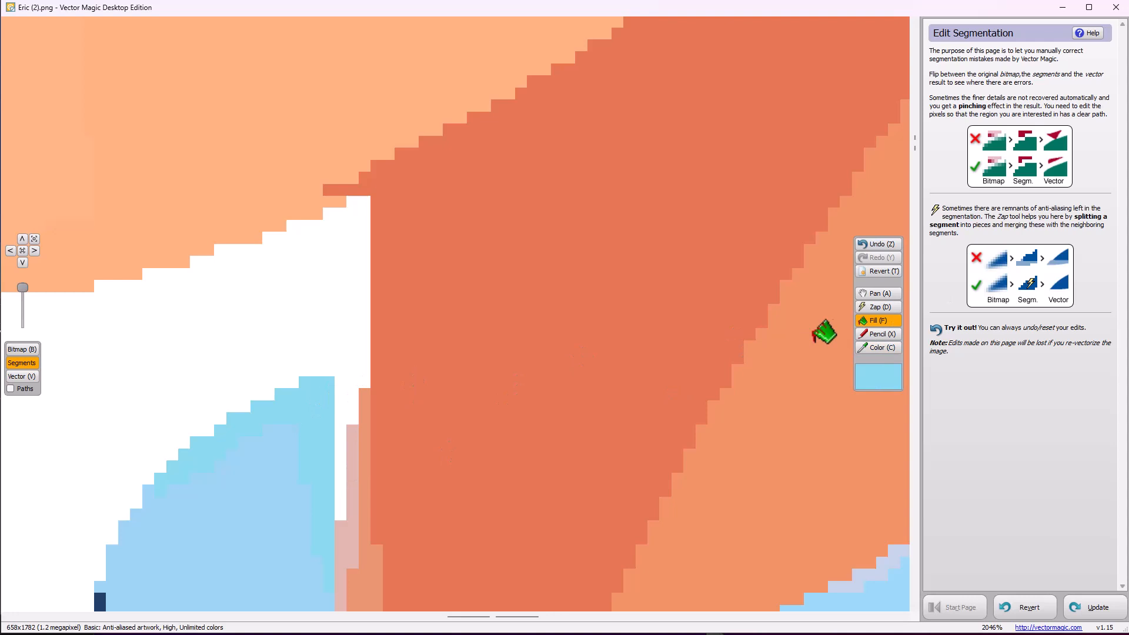
{"action": "left_click", "coordinate": [878, 334]}
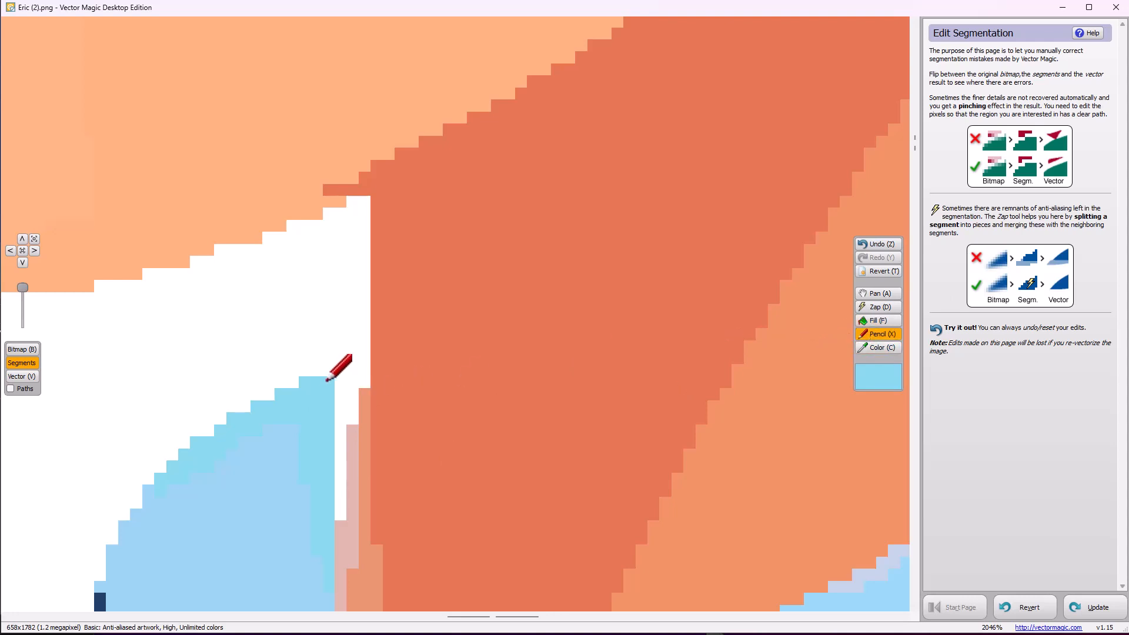
{"action": "left_click_drag", "start_coordinate": [327, 381], "coordinate": [371, 366]}
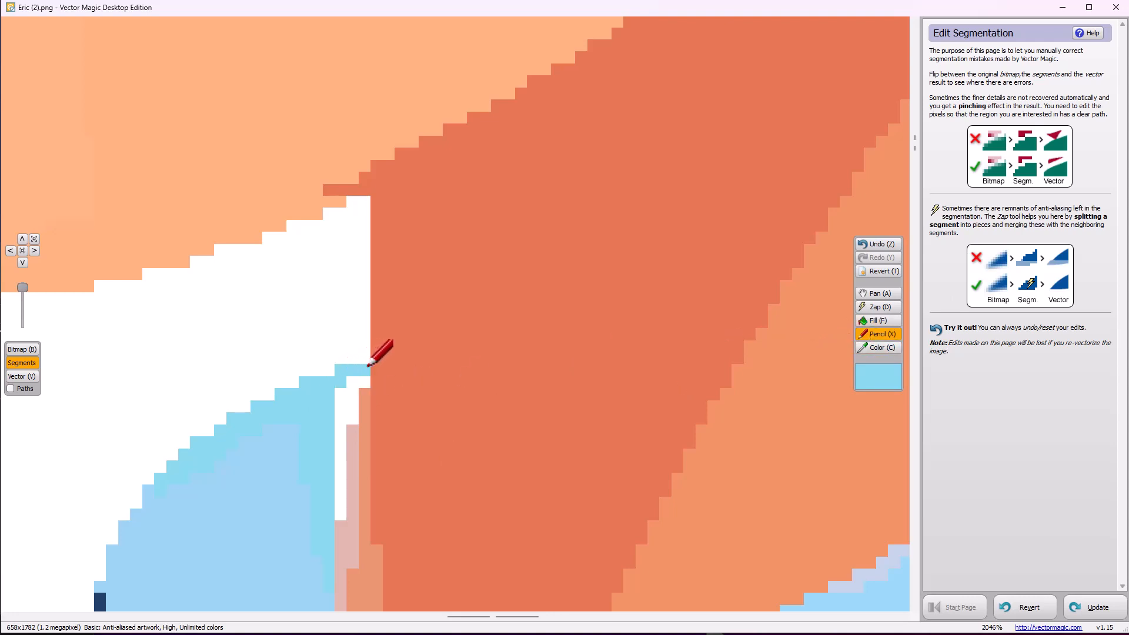
{"action": "left_click", "coordinate": [868, 324]}
{"action": "left_click", "coordinate": [352, 409]}
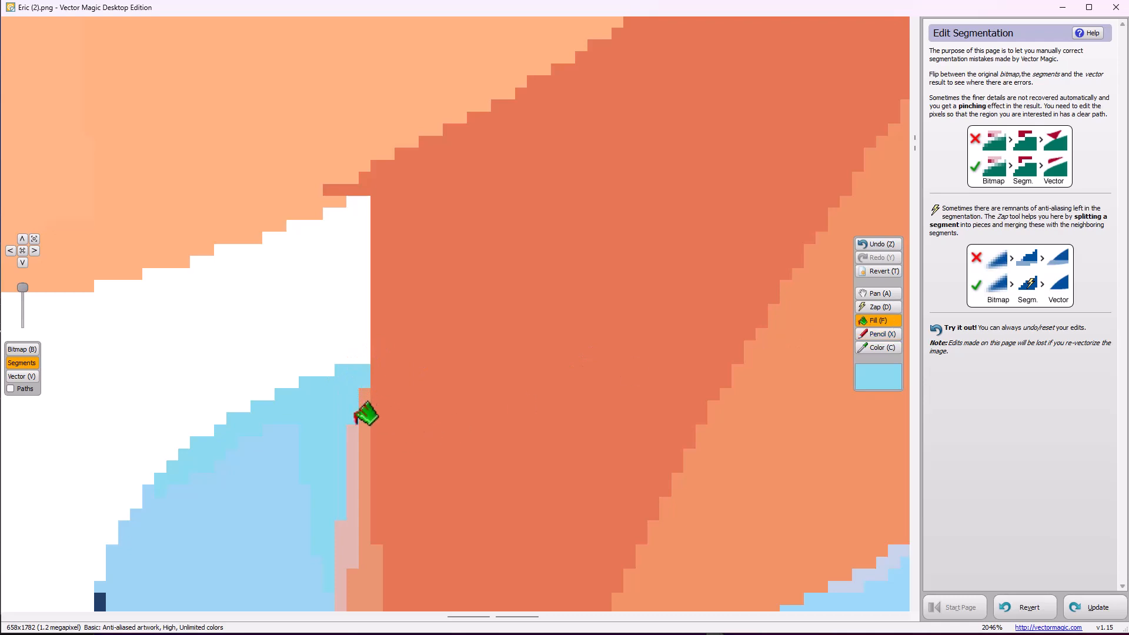
Sample the raised arm's cuff blue, pencil the cuff edge closed against the hand, and fill the white gap between them
{"action": "scroll", "coordinate": [379, 457], "scroll_direction": "down", "scroll_amount": 6}
{"action": "scroll", "coordinate": [410, 482], "scroll_direction": "down", "scroll_amount": 4}
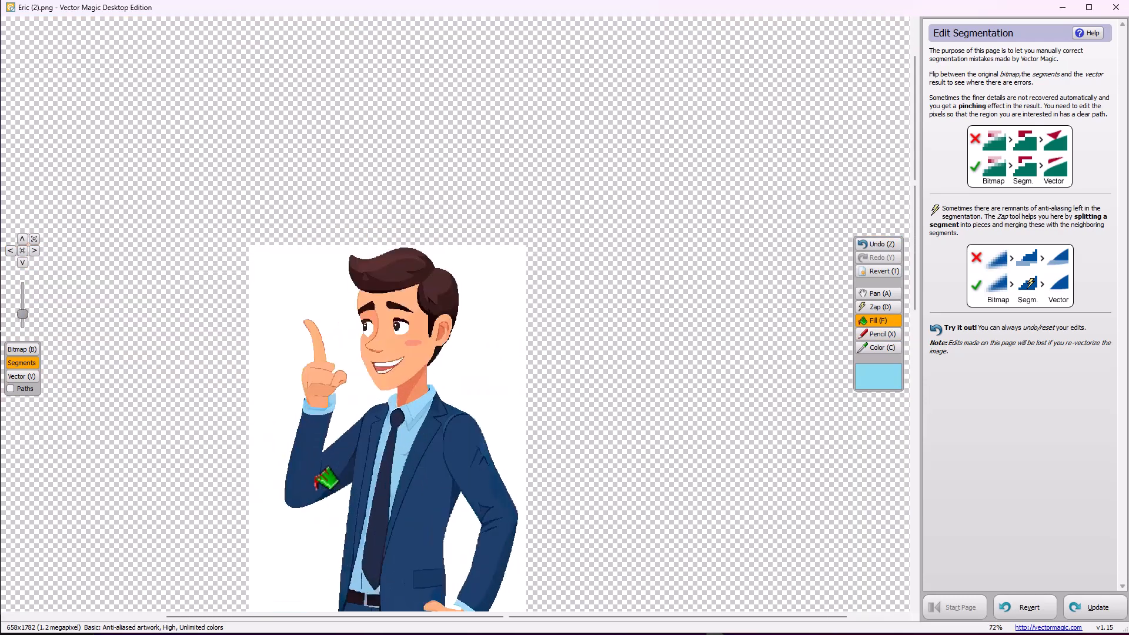
{"action": "scroll", "coordinate": [332, 300], "scroll_direction": "up", "scroll_amount": 4}
{"action": "scroll", "coordinate": [332, 300], "scroll_direction": "up", "scroll_amount": 3}
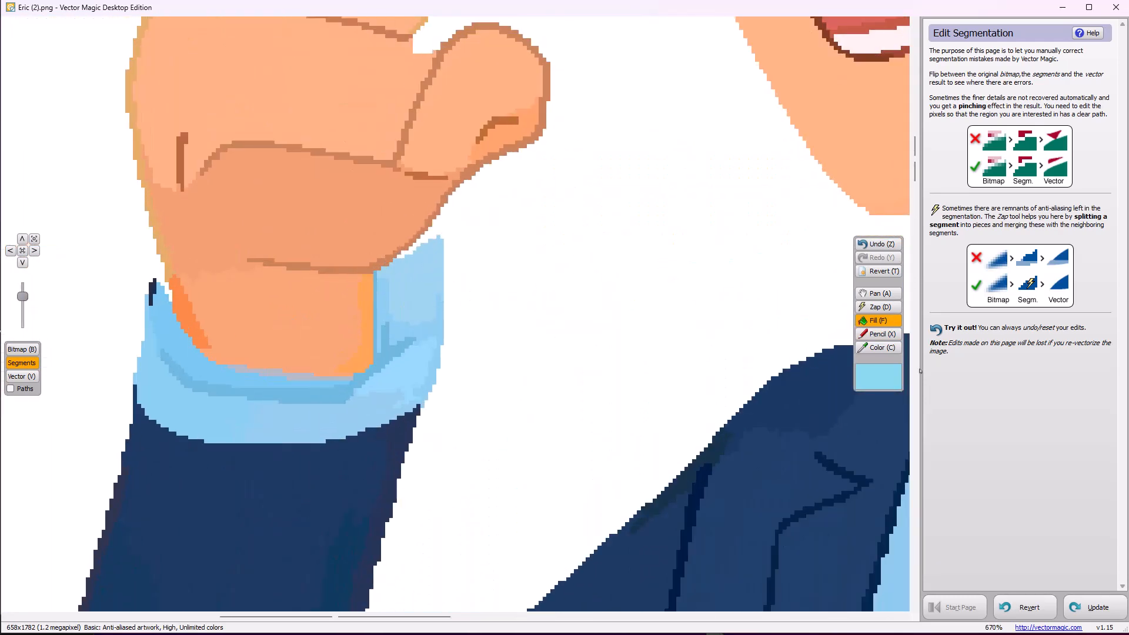
{"action": "left_click", "coordinate": [869, 353]}
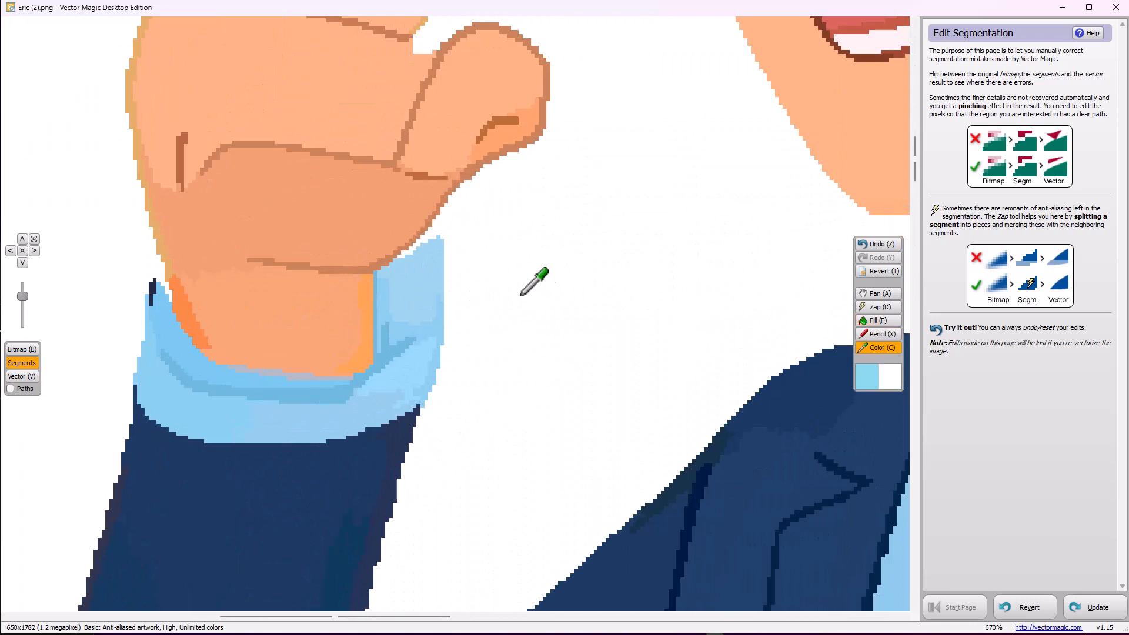
{"action": "left_click", "coordinate": [415, 264]}
{"action": "left_click", "coordinate": [871, 335]}
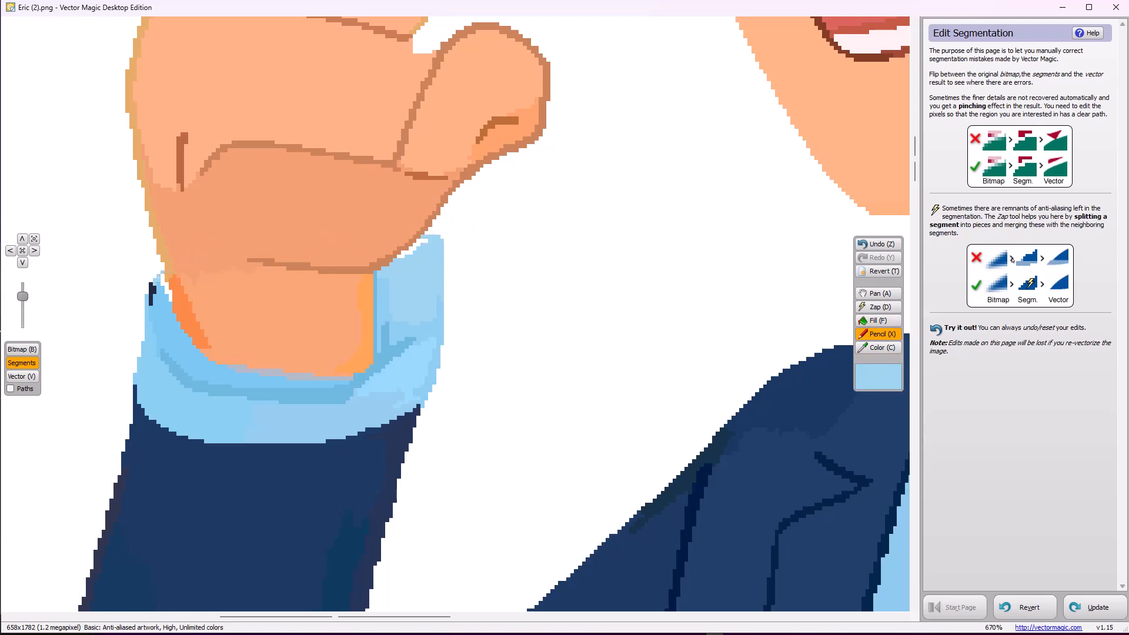
{"action": "left_click", "coordinate": [878, 321]}
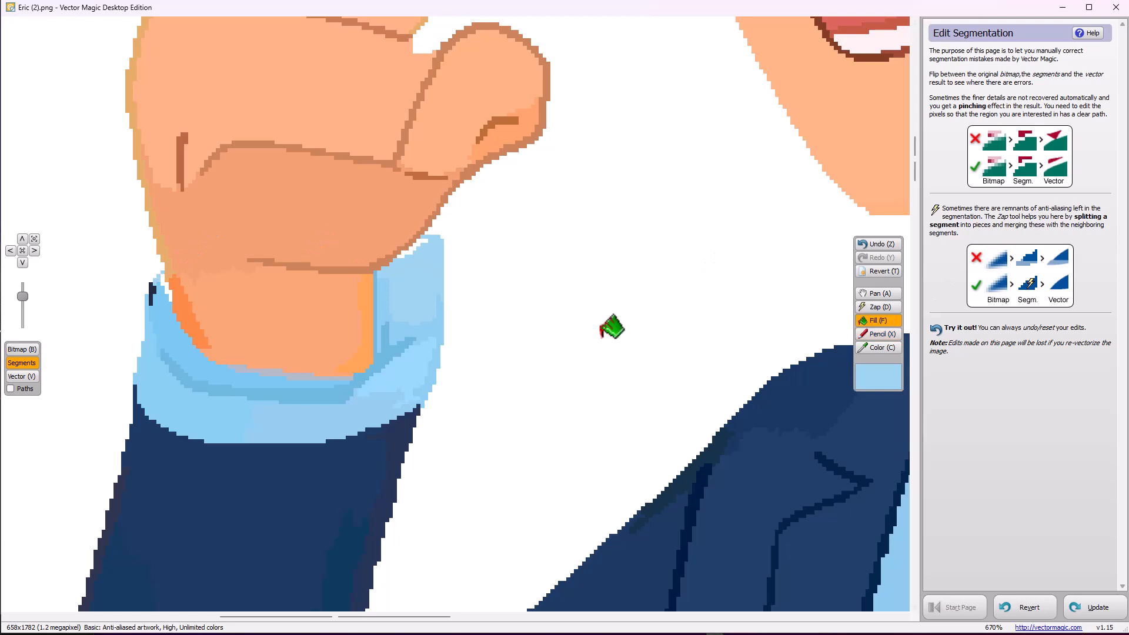
{"action": "left_click", "coordinate": [417, 248]}
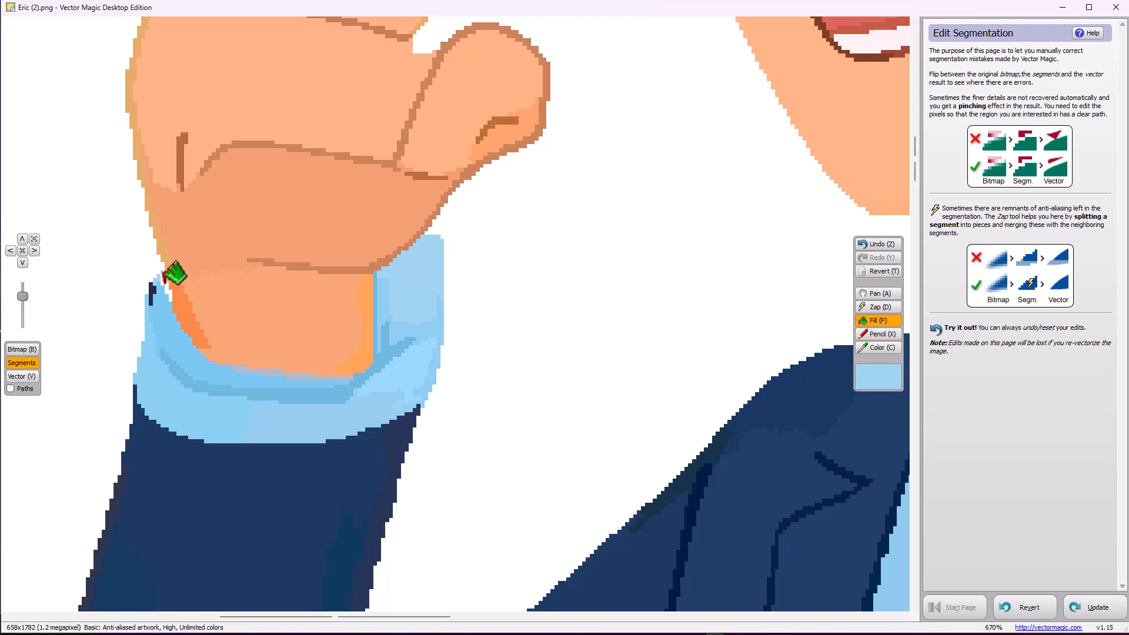
Sample the white background between the trouser legs and fill the pale sliver at the crotch with it
{"action": "scroll", "coordinate": [284, 262], "scroll_direction": "down", "scroll_amount": 10}
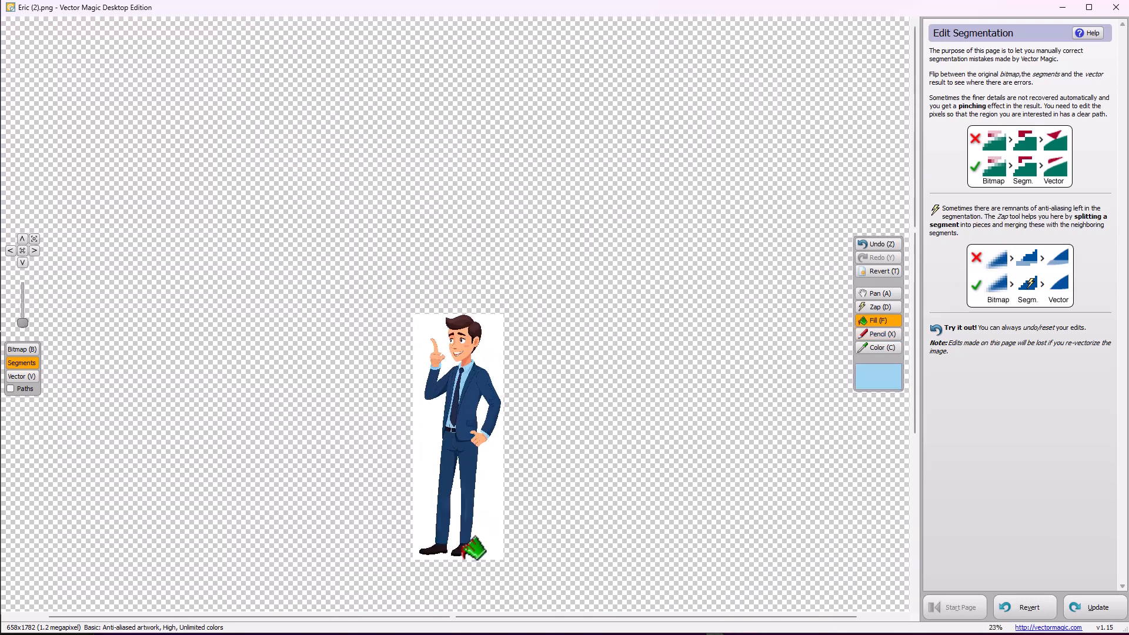
{"action": "scroll", "coordinate": [474, 548], "scroll_direction": "up", "scroll_amount": 8}
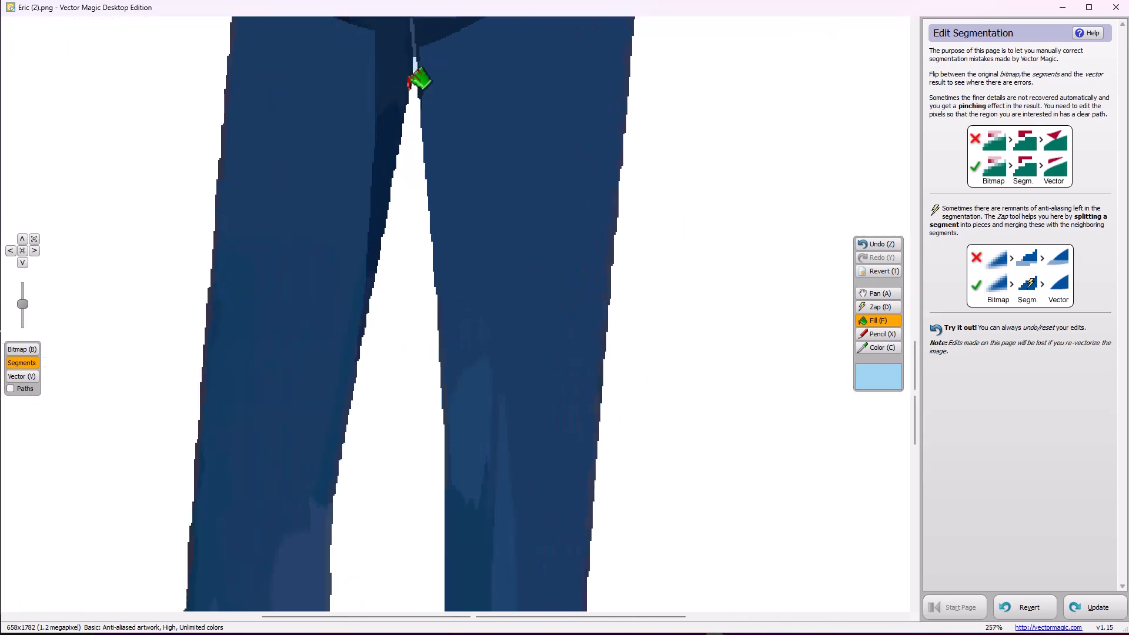
{"action": "scroll", "coordinate": [418, 81], "scroll_direction": "up", "scroll_amount": 1}
{"action": "left_click", "coordinate": [877, 348]}
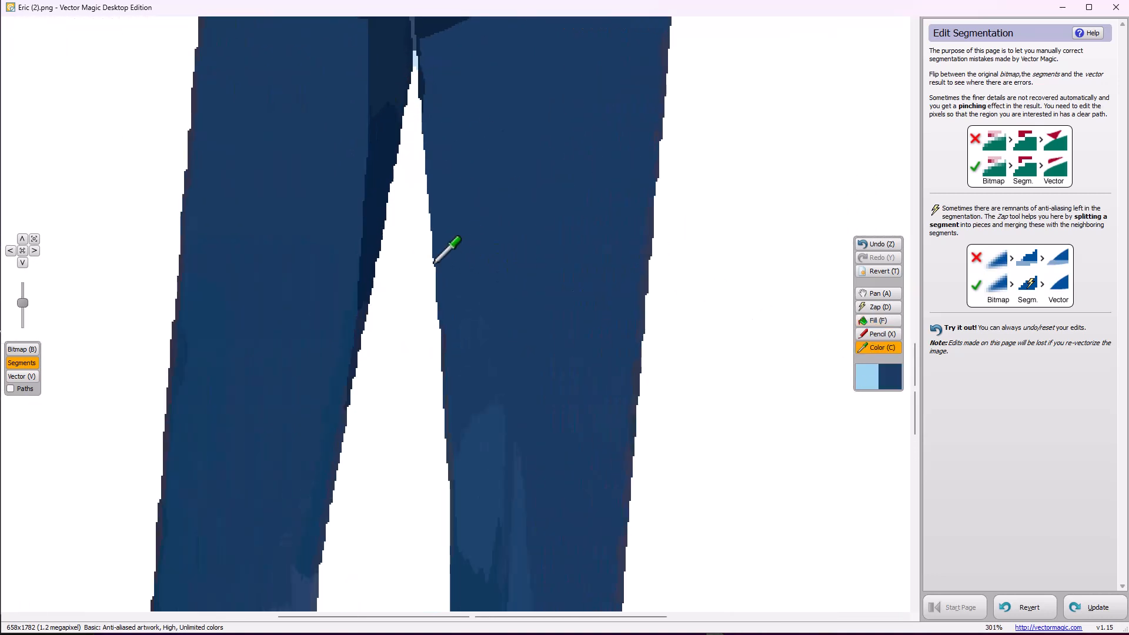
{"action": "key", "text": "f"}
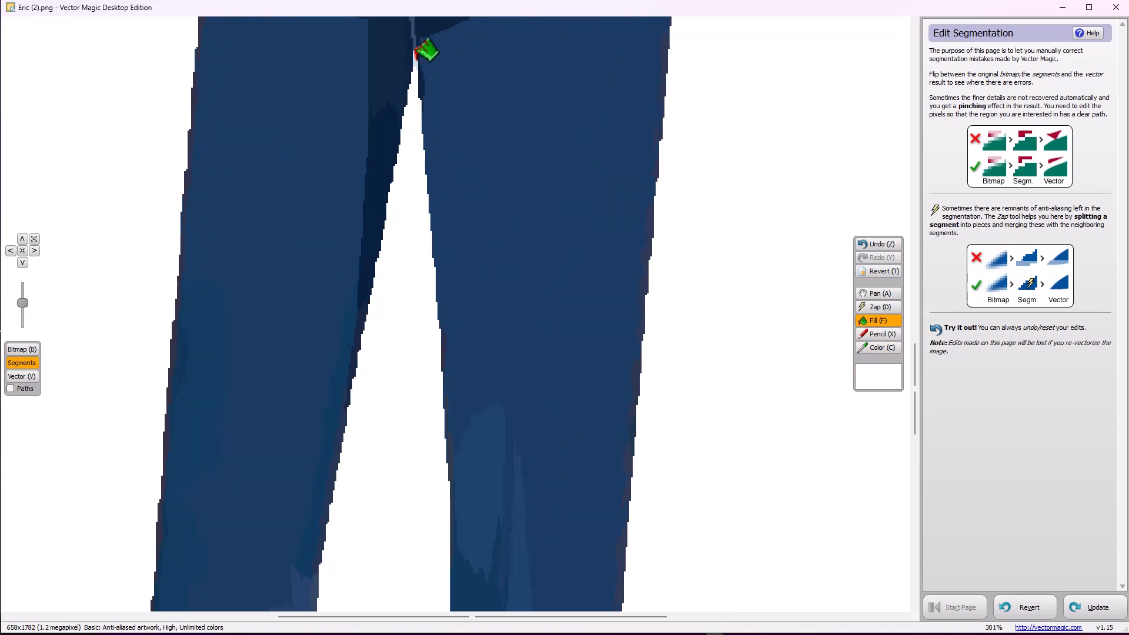
{"action": "scroll", "coordinate": [453, 96], "scroll_direction": "down", "scroll_amount": 8}
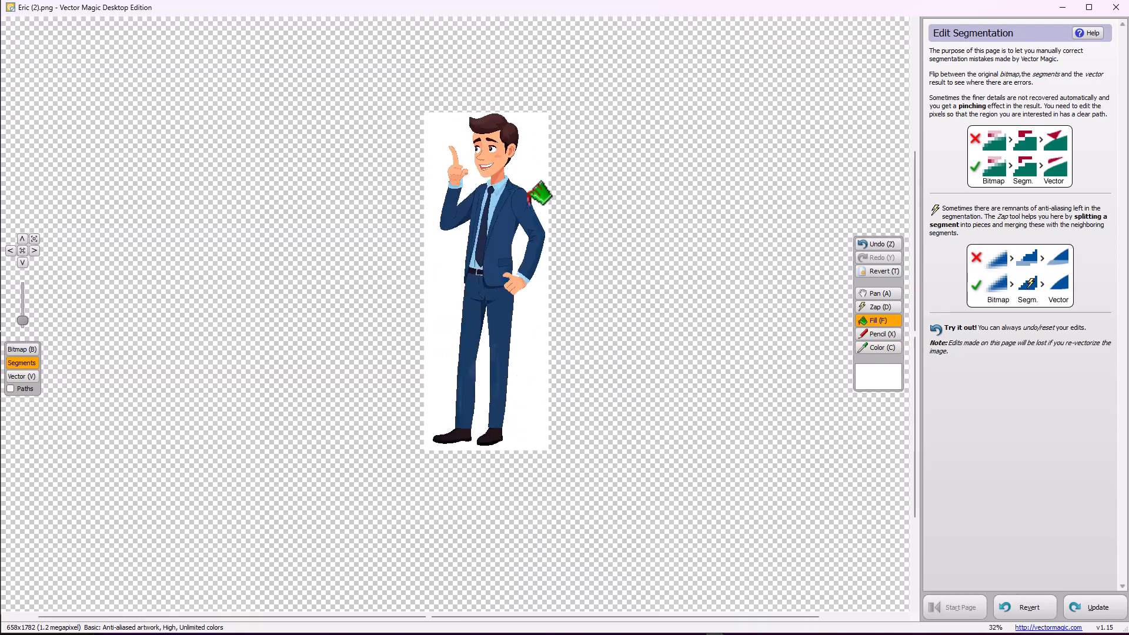
Update the vector result with the segmentation edits and inspect the repaired collar, neck and raised cuff
{"action": "left_click", "coordinate": [1101, 607]}
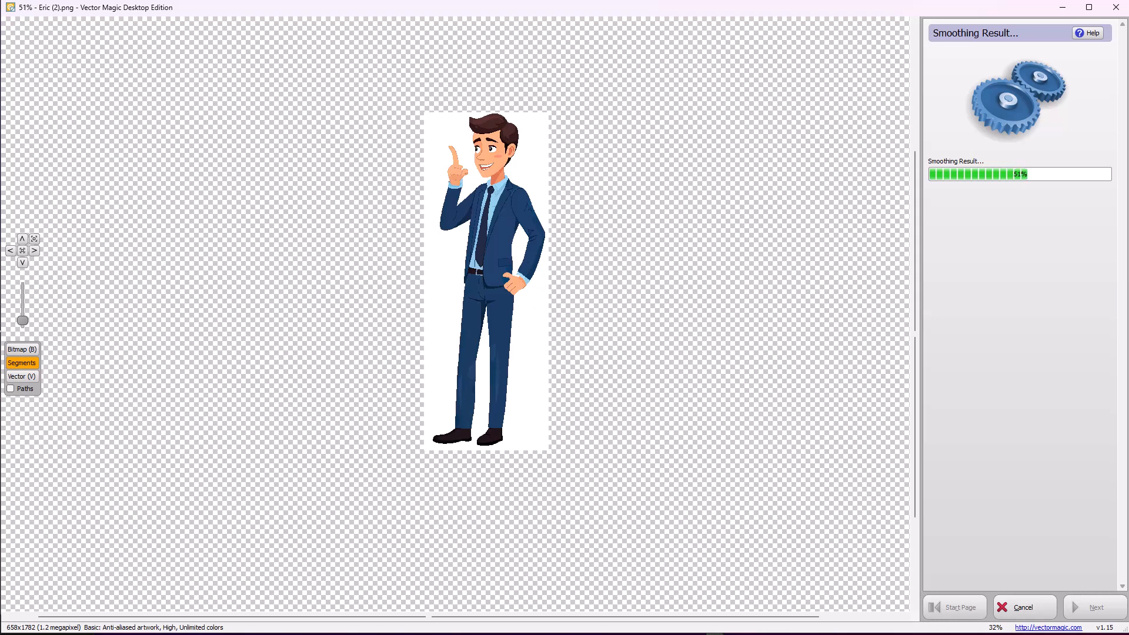
{"action": "scroll", "coordinate": [492, 221], "scroll_direction": "up", "scroll_amount": 3}
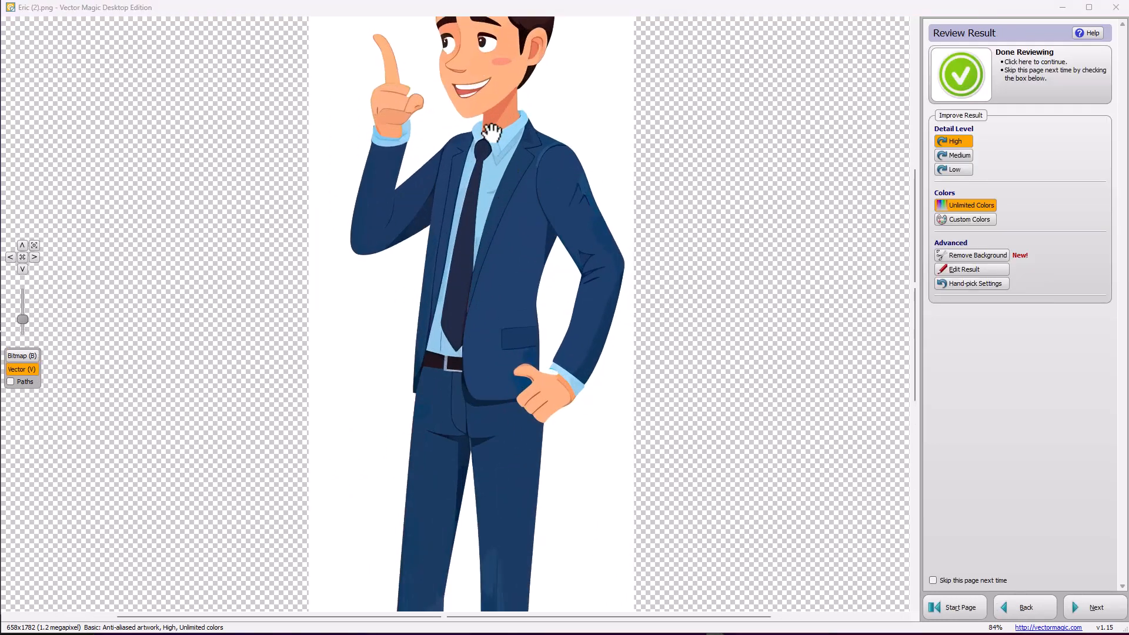
{"action": "left_click_drag", "start_coordinate": [498, 157], "coordinate": [512, 251]}
{"action": "scroll", "coordinate": [514, 262], "scroll_direction": "up", "scroll_amount": 3}
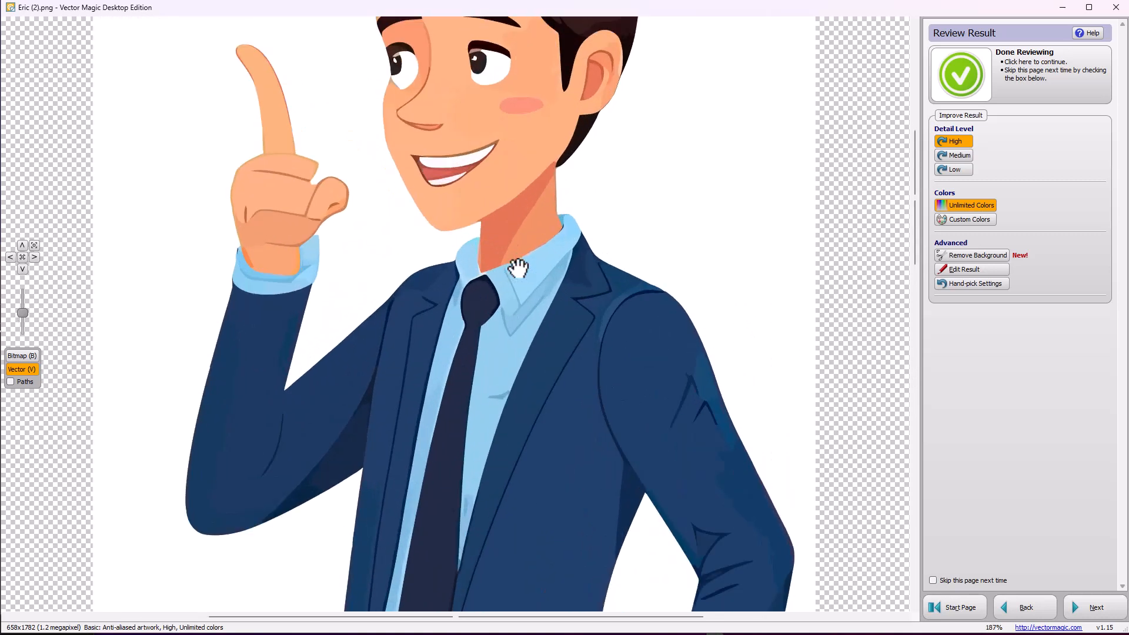
{"action": "scroll", "coordinate": [517, 267], "scroll_direction": "up", "scroll_amount": 2}
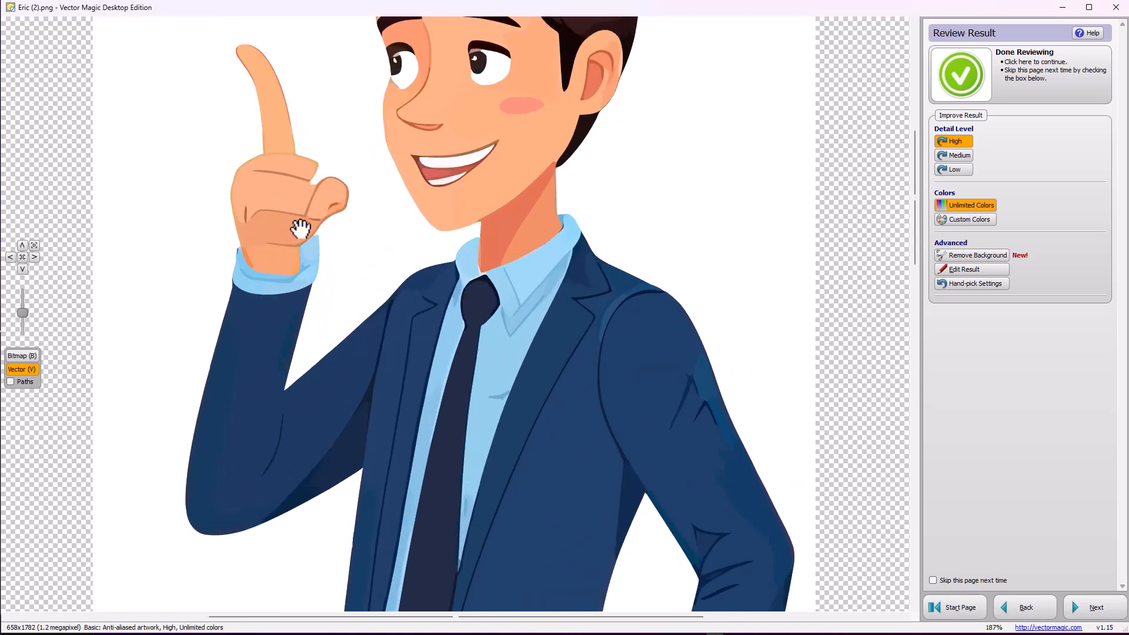
{"action": "scroll", "coordinate": [309, 231], "scroll_direction": "down", "scroll_amount": 5}
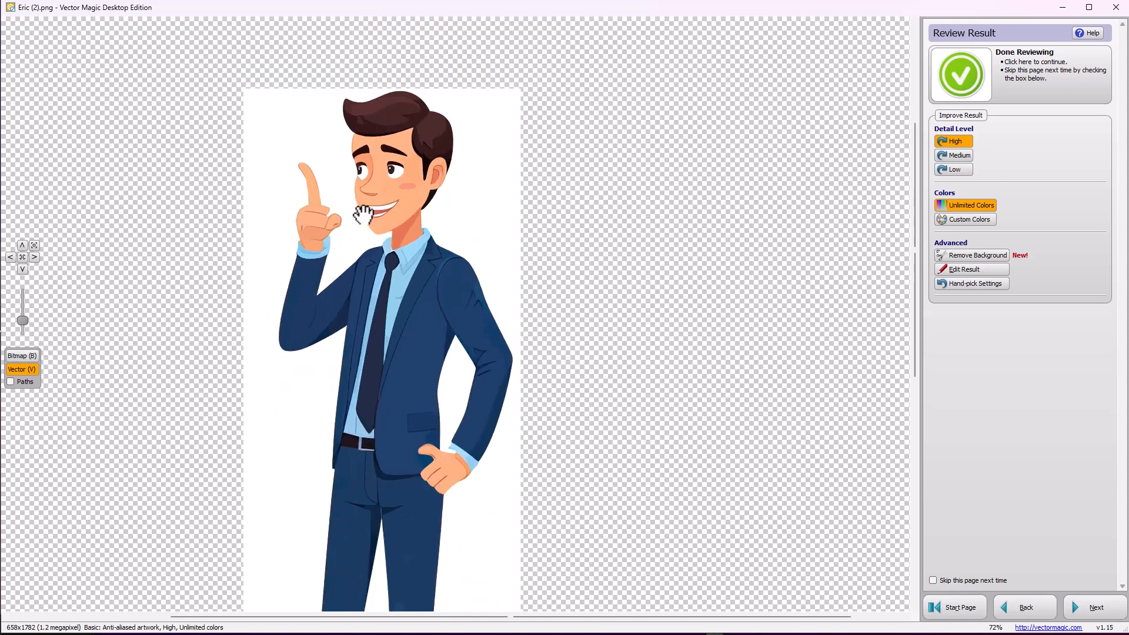
{"action": "scroll", "coordinate": [440, 237], "scroll_direction": "up", "scroll_amount": 5}
{"action": "scroll", "coordinate": [390, 239], "scroll_direction": "down", "scroll_amount": 4}
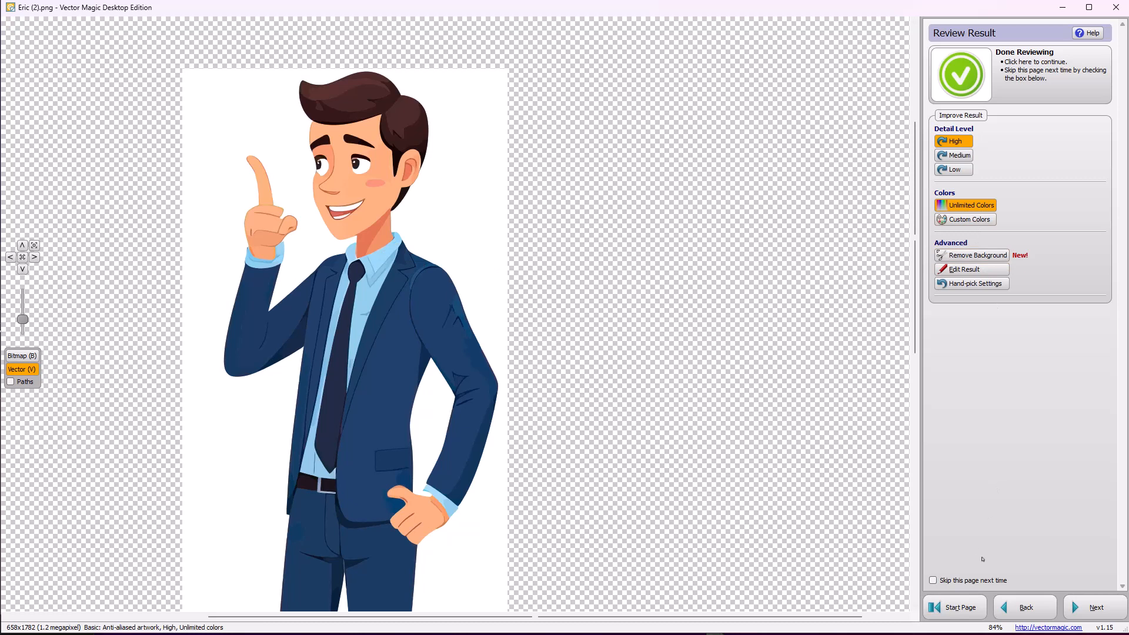
Remove the outer white background and the white area enclosed between the bent arm and the torso
{"action": "left_click", "coordinate": [975, 255]}
{"action": "left_click", "coordinate": [464, 206]}
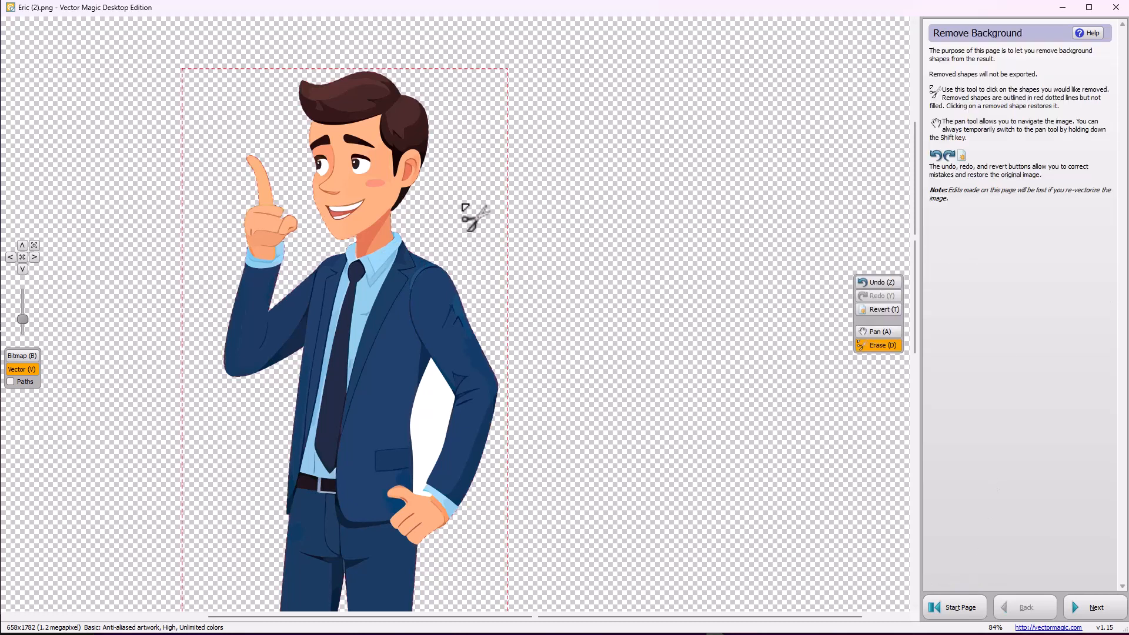
{"action": "left_click", "coordinate": [449, 422]}
Examine the whole figure, from the shoes up to the hands and collar, for leftover white background shapes
{"action": "scroll", "coordinate": [423, 466], "scroll_direction": "down", "scroll_amount": 3}
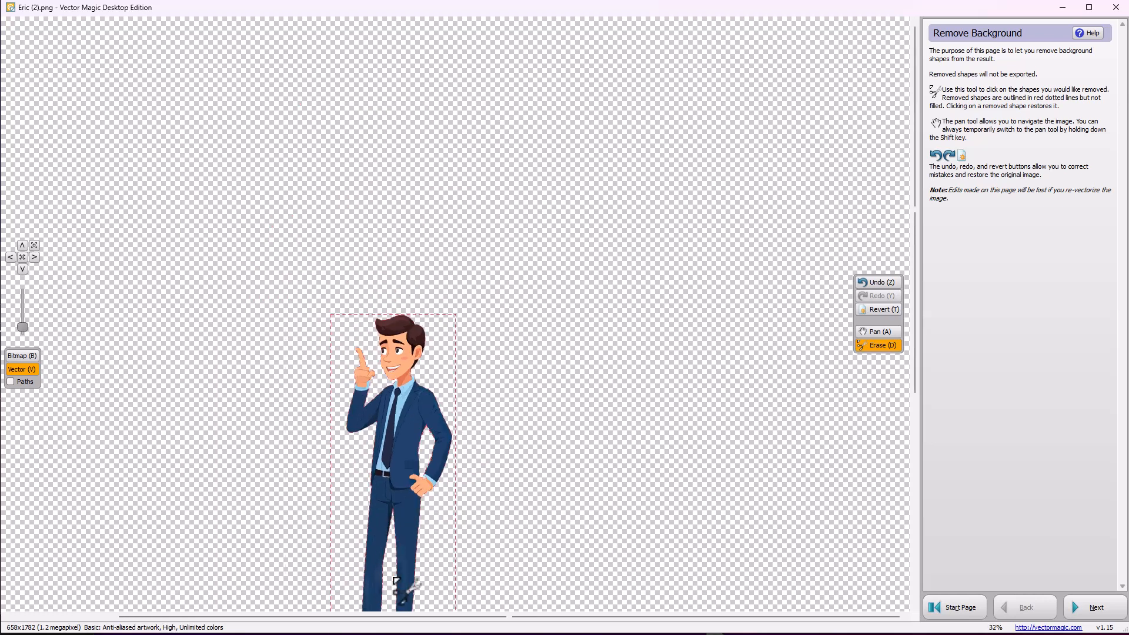
{"action": "scroll", "coordinate": [395, 581], "scroll_direction": "up", "scroll_amount": 3}
{"action": "scroll", "coordinate": [406, 561], "scroll_direction": "down", "scroll_amount": 3}
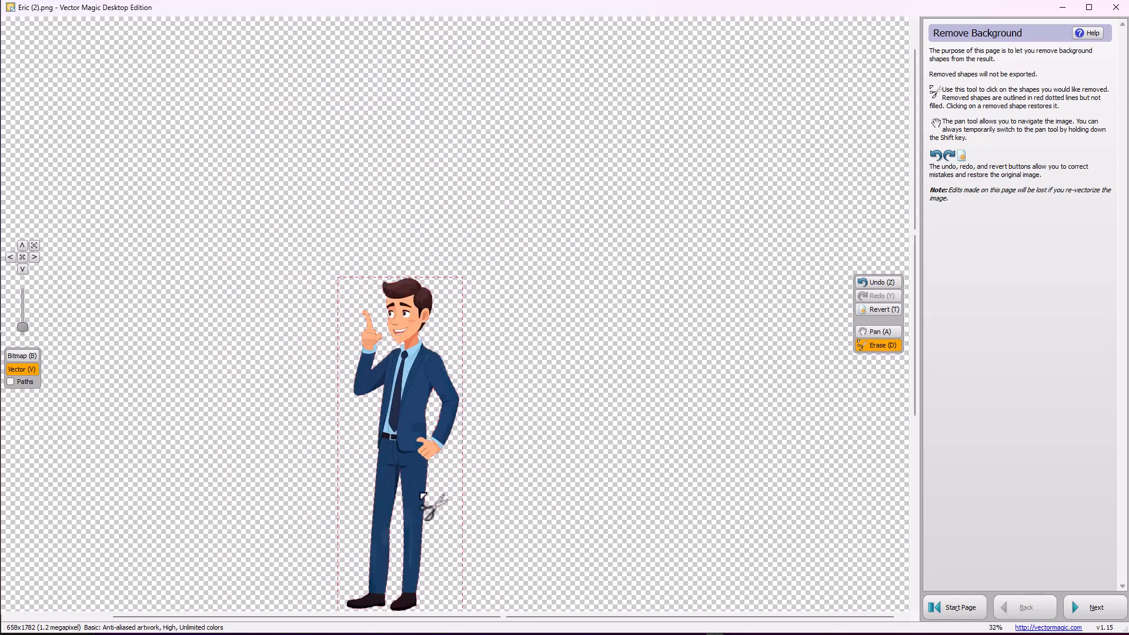
{"action": "scroll", "coordinate": [421, 495], "scroll_direction": "up", "scroll_amount": 3}
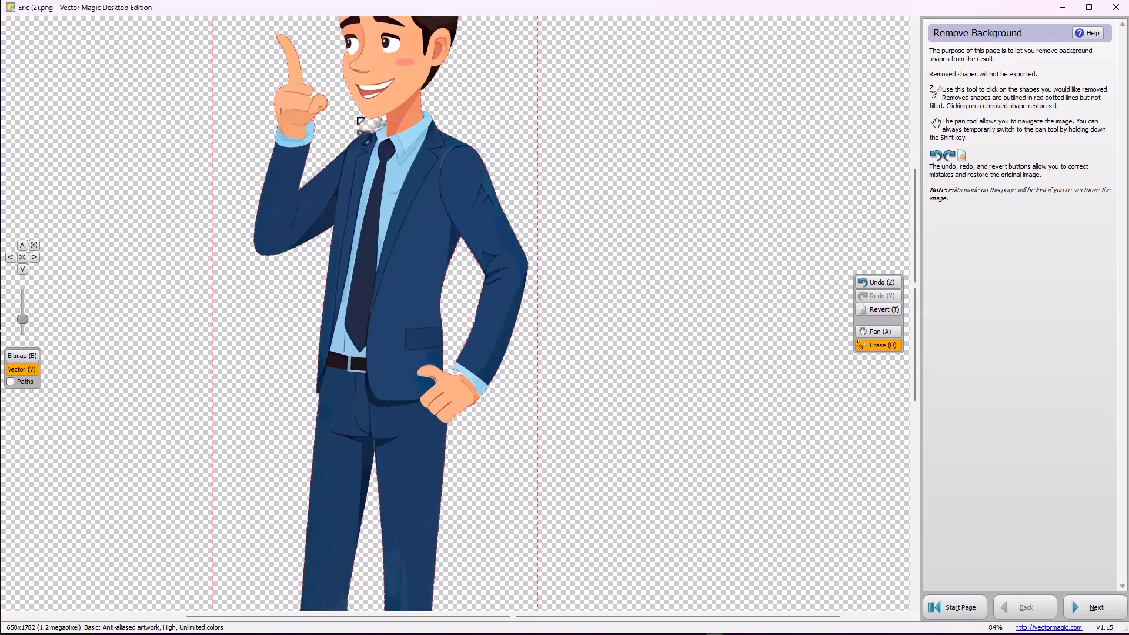
{"action": "scroll", "coordinate": [360, 120], "scroll_direction": "down", "scroll_amount": 3}
{"action": "scroll", "coordinate": [462, 238], "scroll_direction": "up", "scroll_amount": 4}
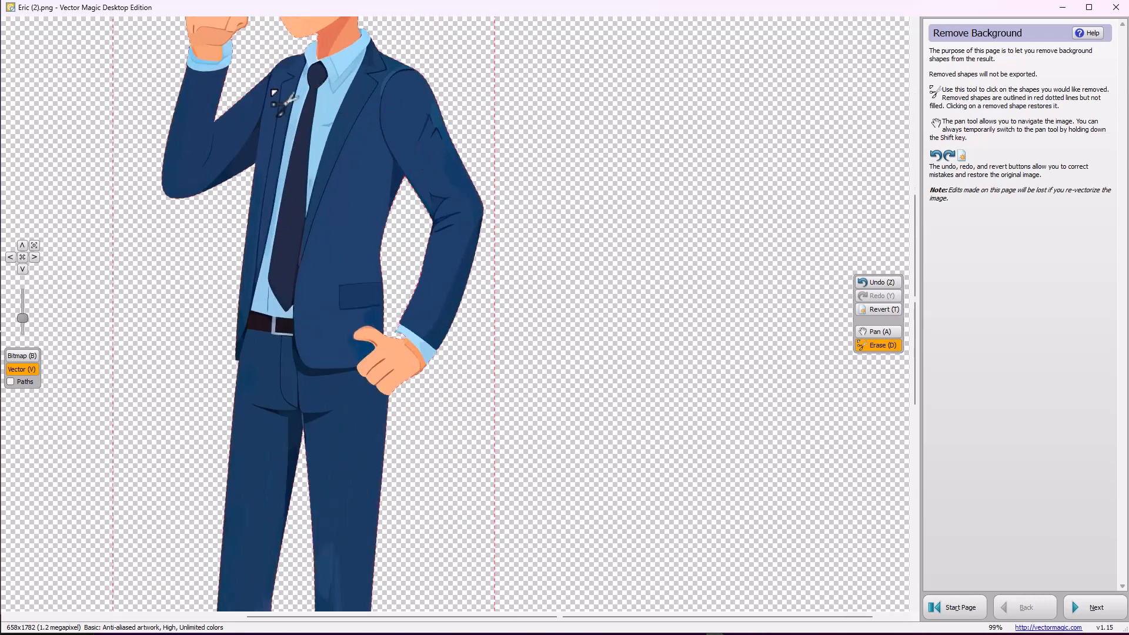
{"action": "scroll", "coordinate": [272, 89], "scroll_direction": "down", "scroll_amount": 4}
{"action": "scroll", "coordinate": [385, 68], "scroll_direction": "up", "scroll_amount": 3}
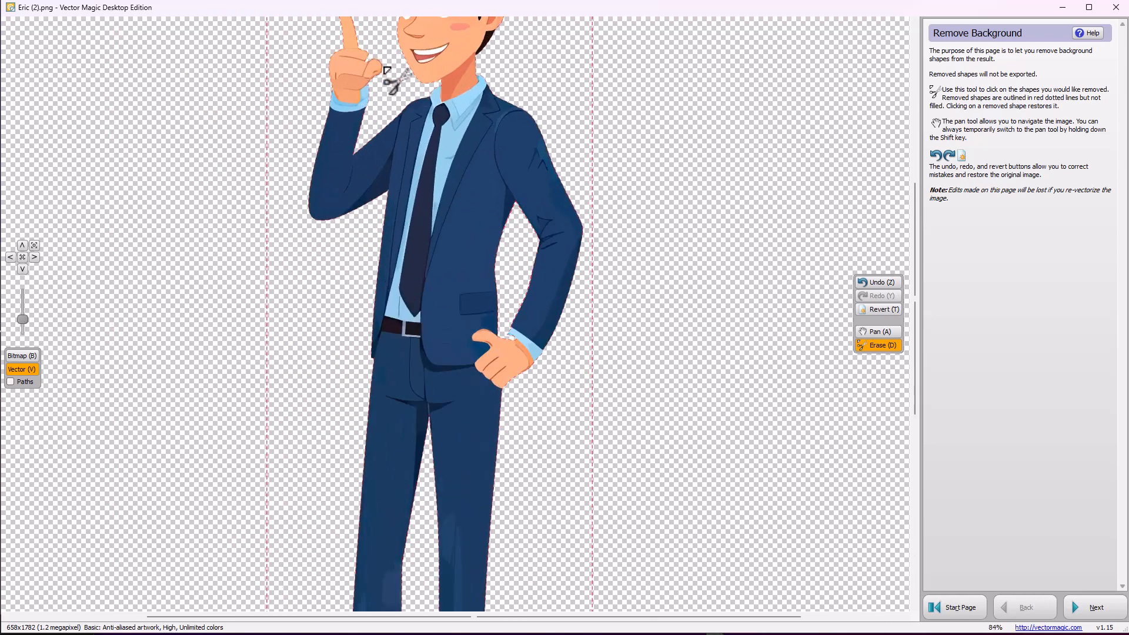
{"action": "scroll", "coordinate": [387, 71], "scroll_direction": "up", "scroll_amount": 2}
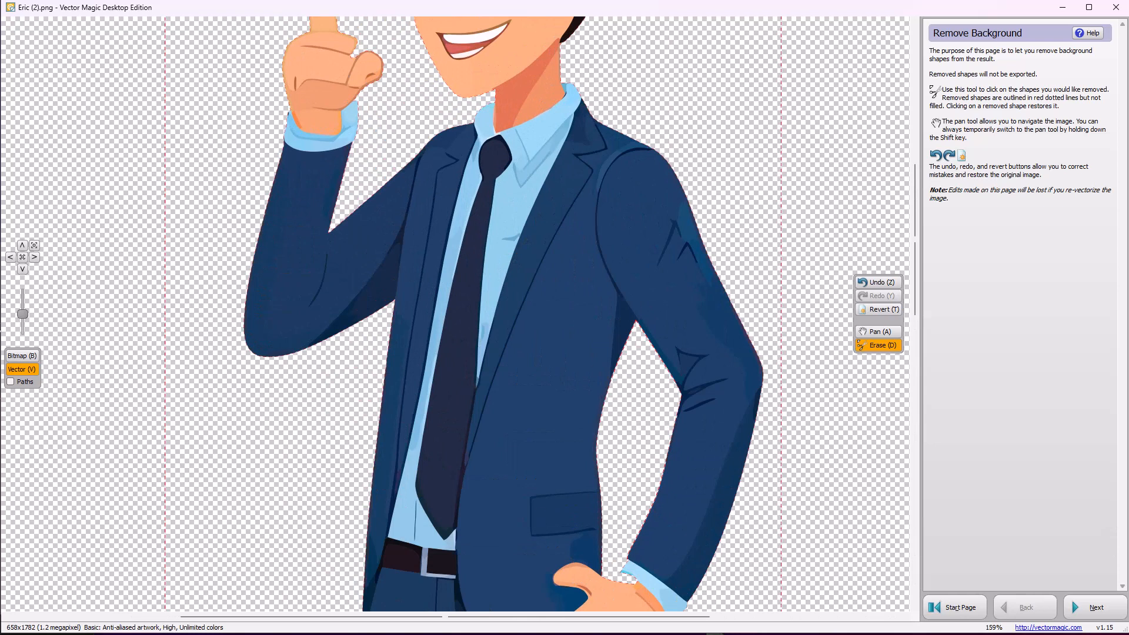
Finish the background removal and review, and export the result as the PNG bitmap Eric (2)_vectorized at 400% scale
{"action": "left_click", "coordinate": [1095, 607]}
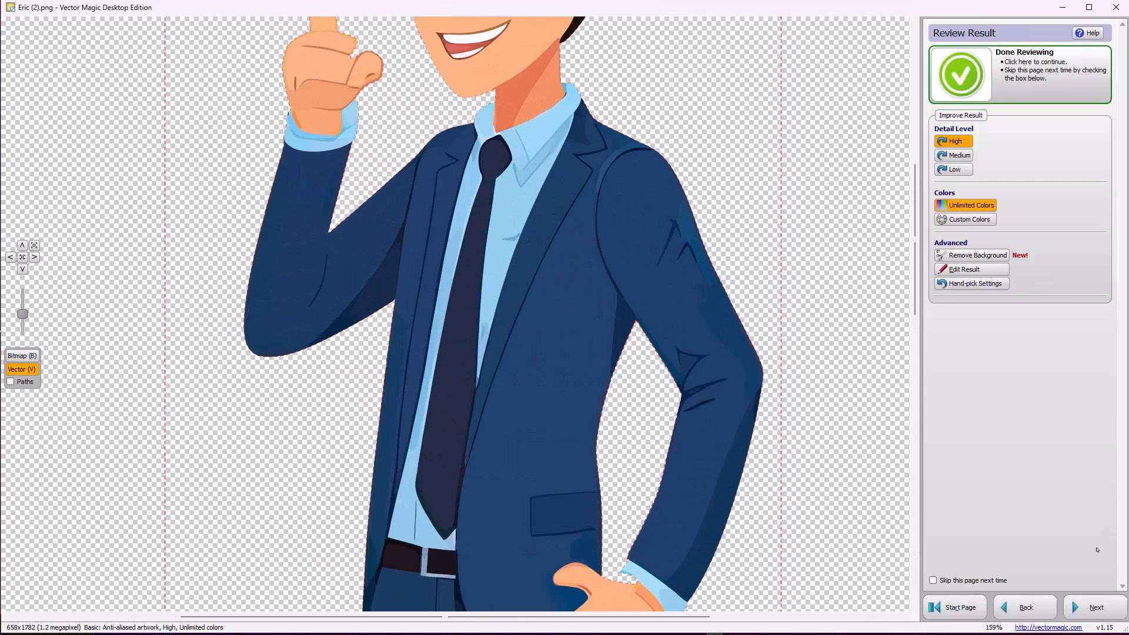
{"action": "left_click", "coordinate": [1095, 608]}
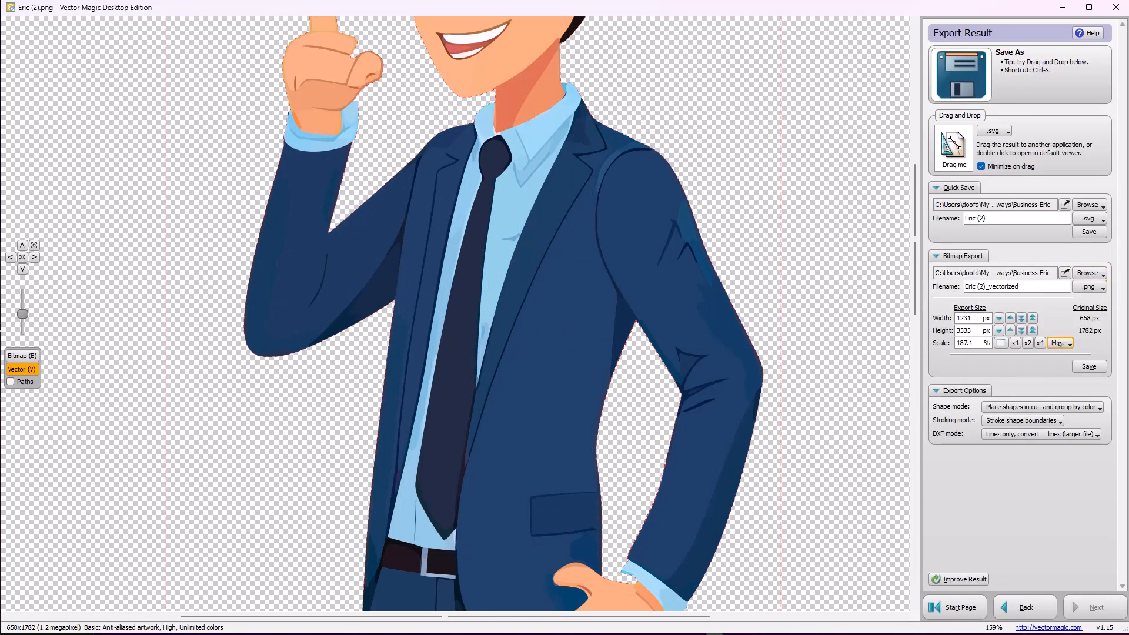
{"action": "left_click", "coordinate": [1040, 343]}
{"action": "left_click", "coordinate": [1089, 366]}
{"action": "left_click", "coordinate": [1101, 220]}
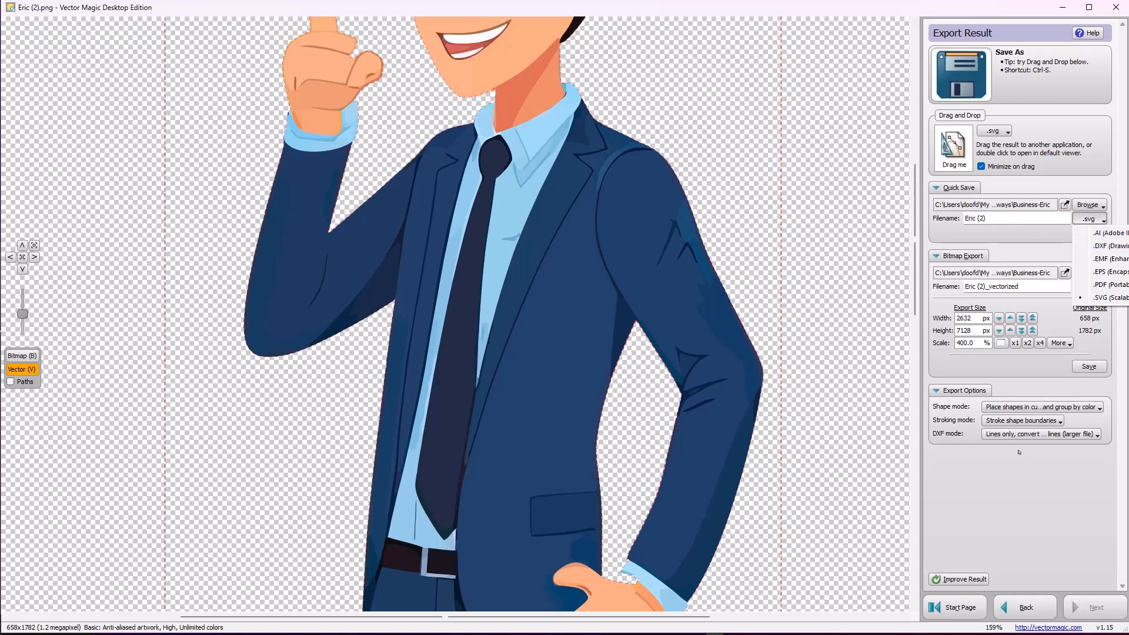
{"action": "left_click", "coordinate": [1015, 514]}
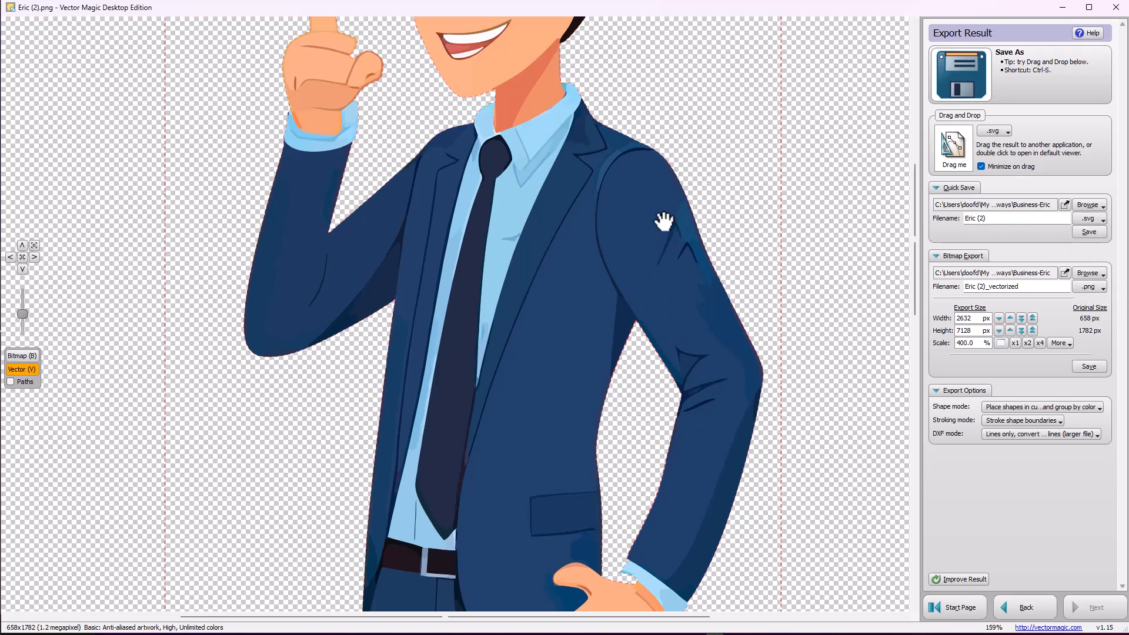